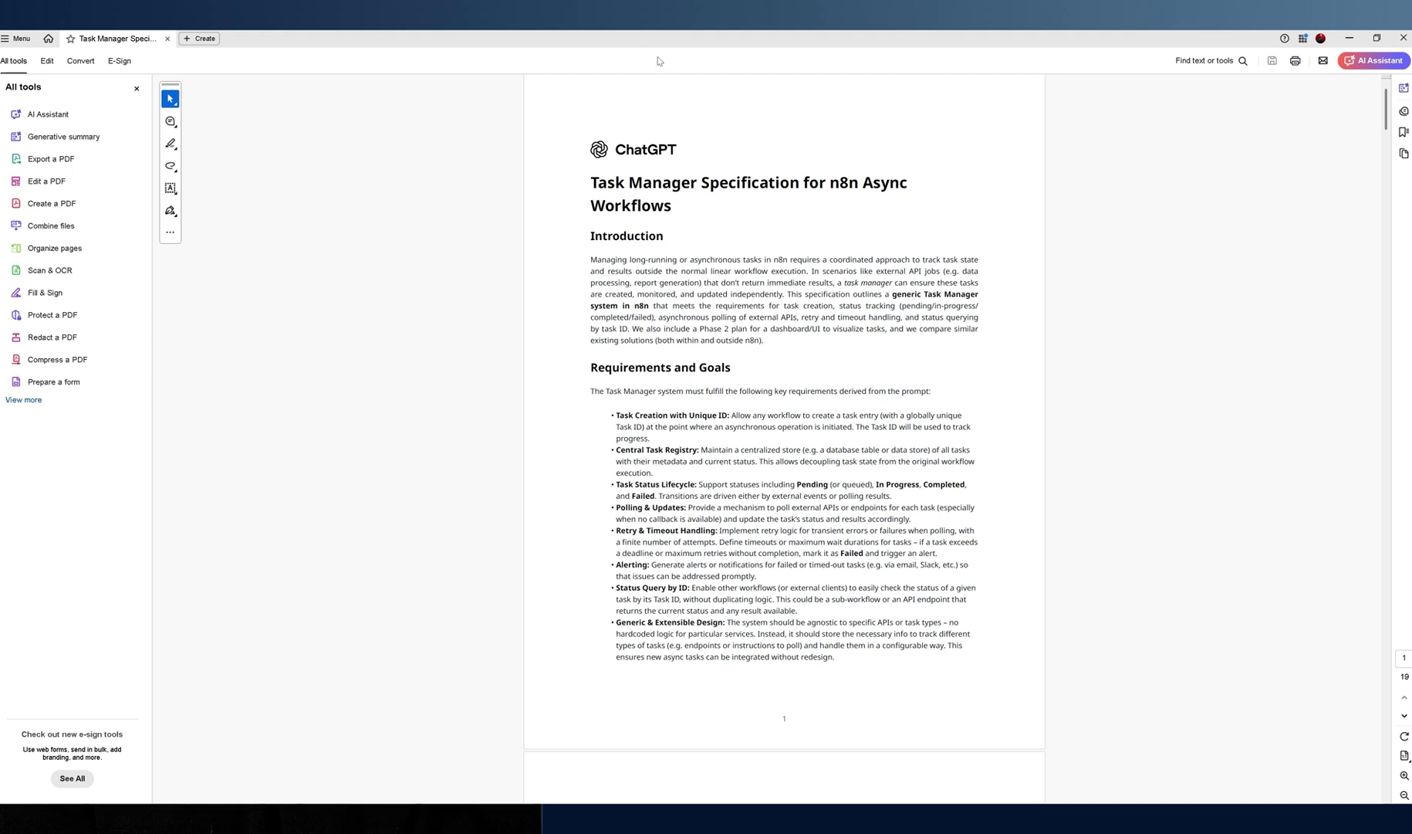
Switch from the PDF specification to the n8n workflows and review the Task Creation, Task Update and Get Status Query workflows.
key(alt+Tab)
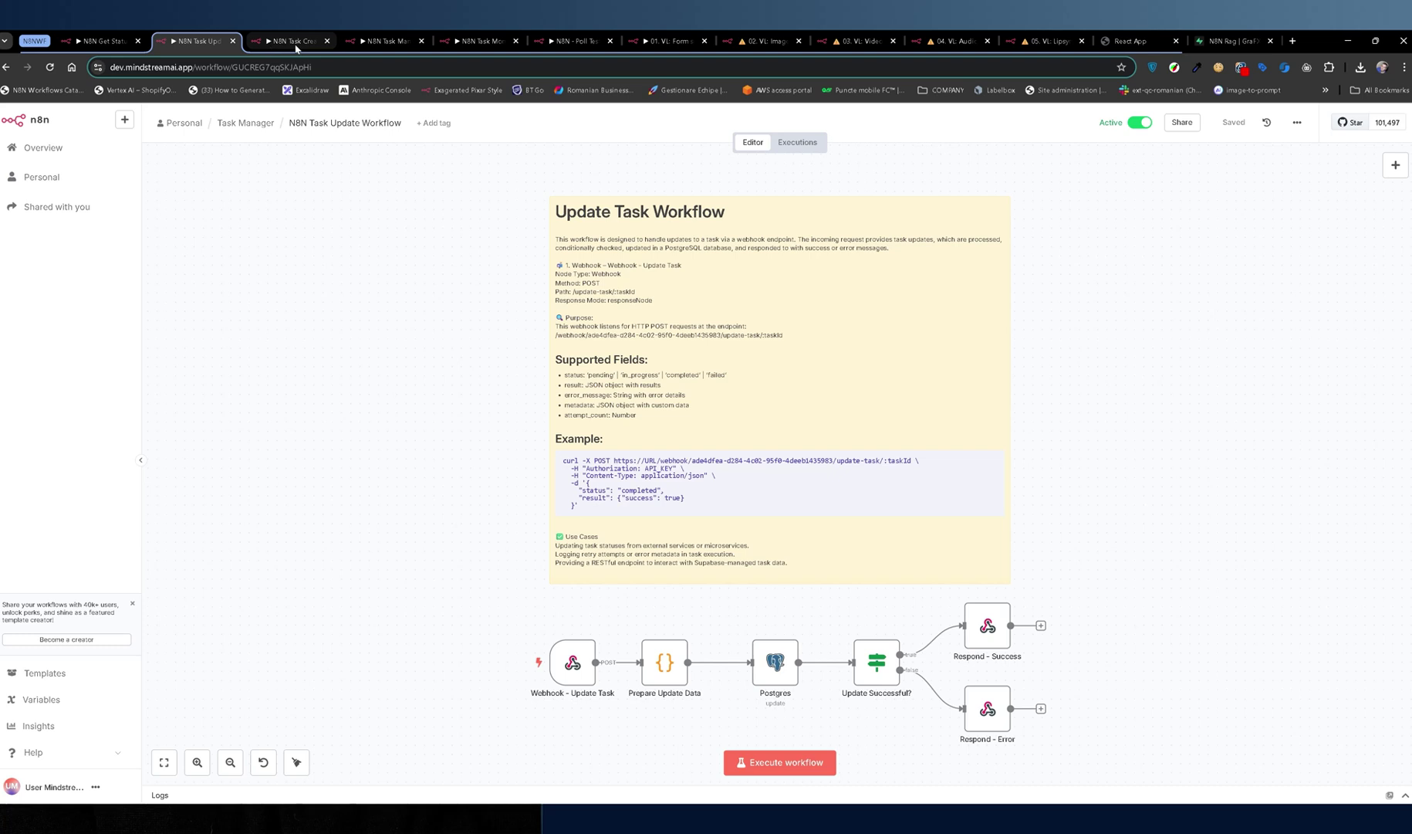
click(289, 40)
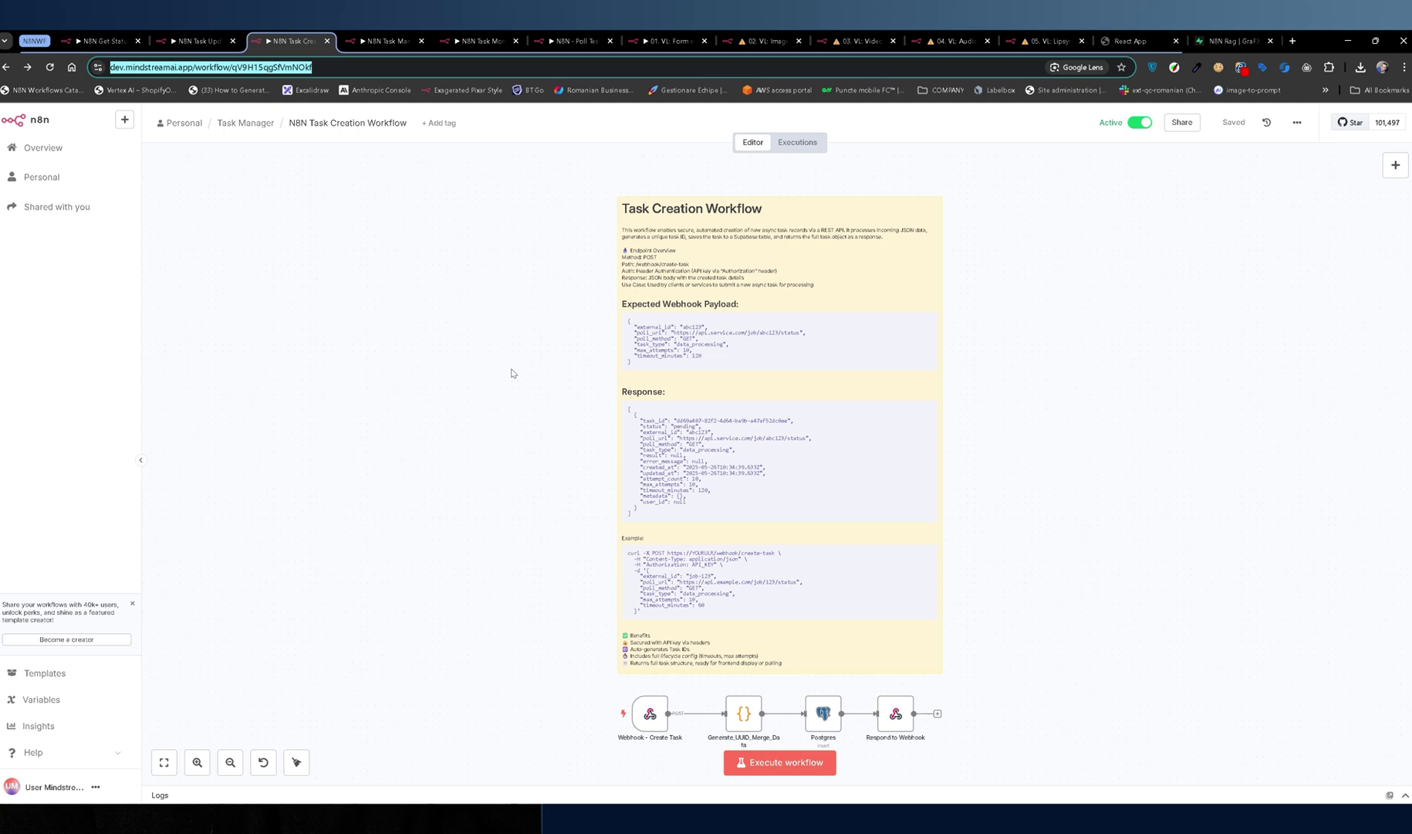
click(206, 44)
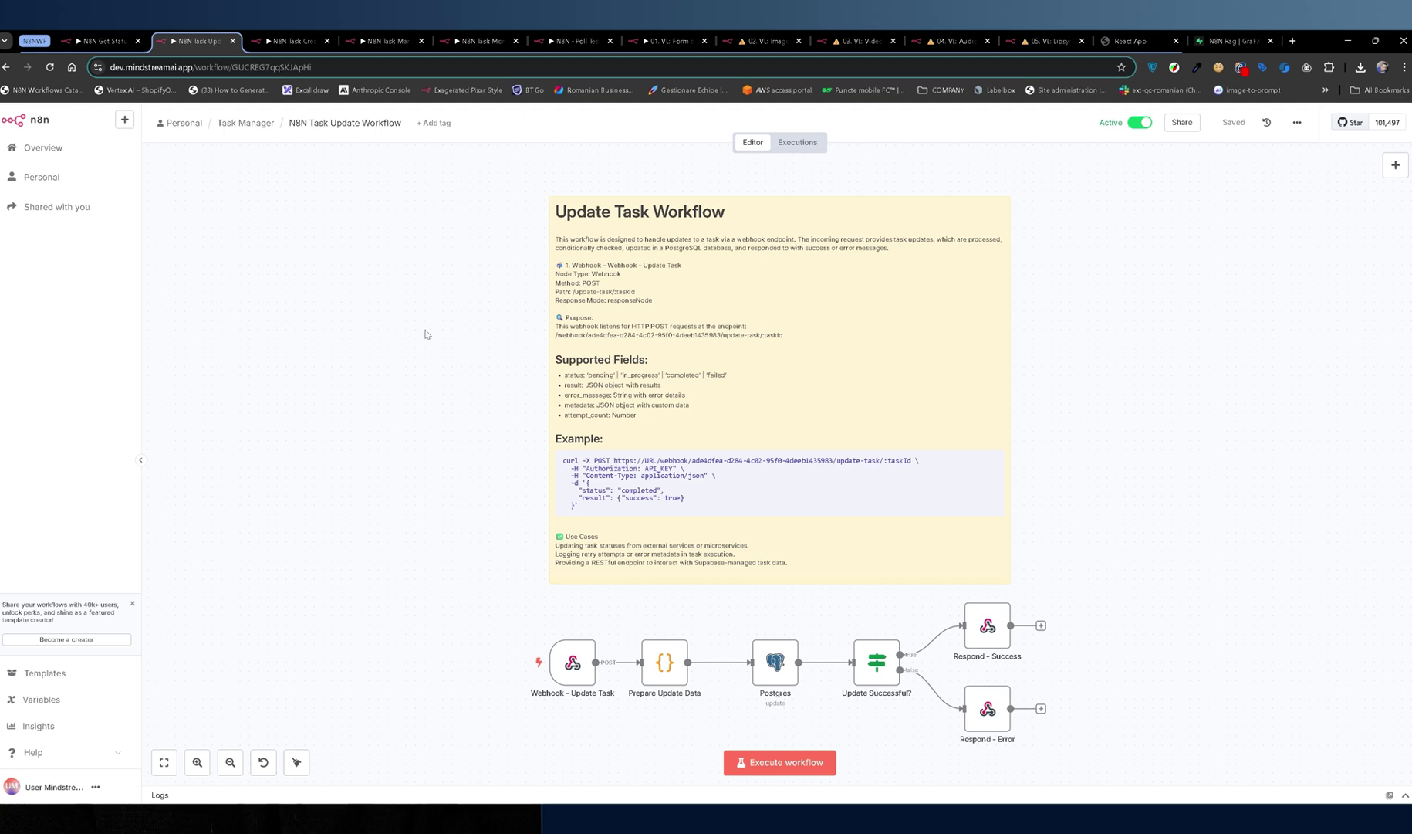
click(107, 41)
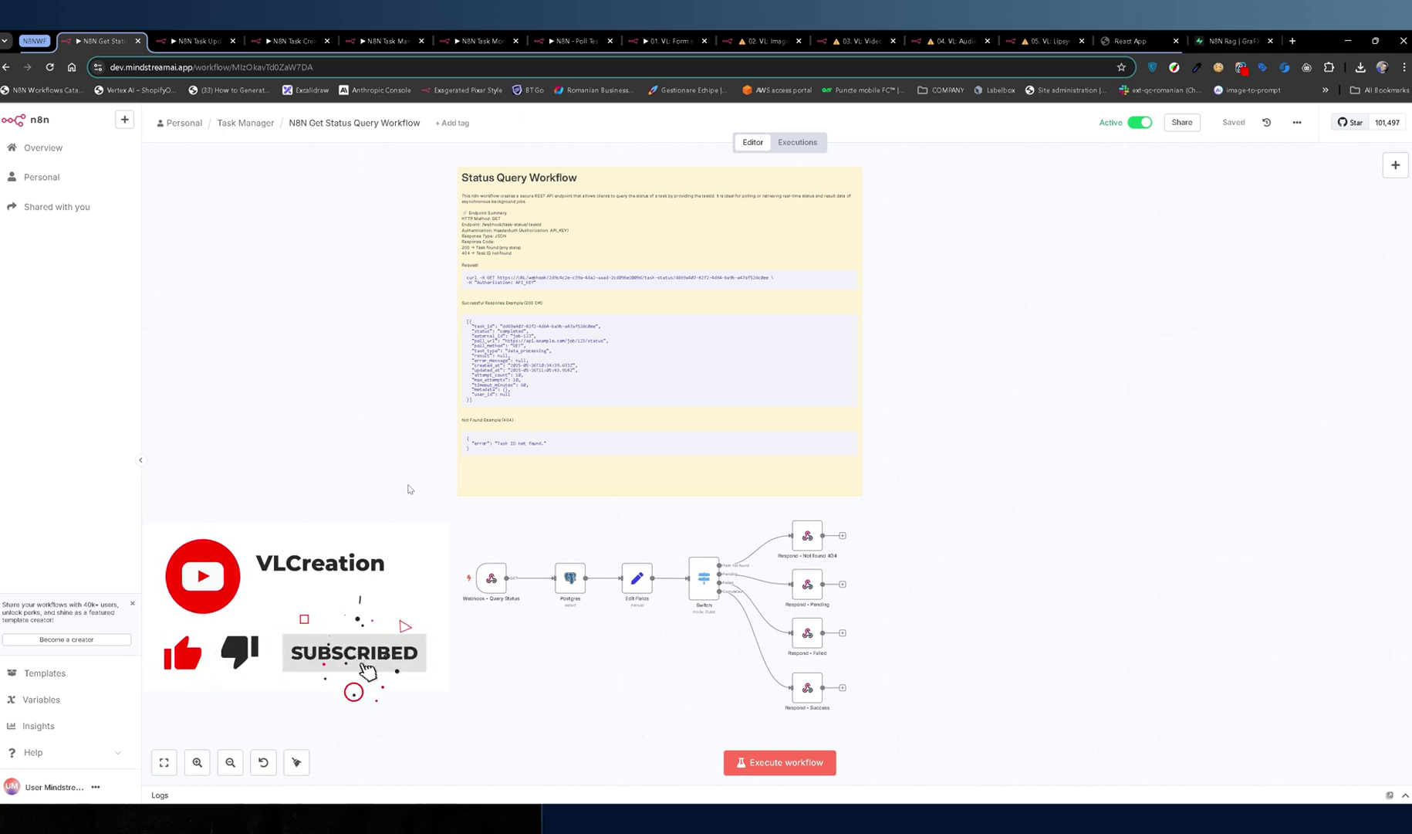
drag(408, 494, 905, 729)
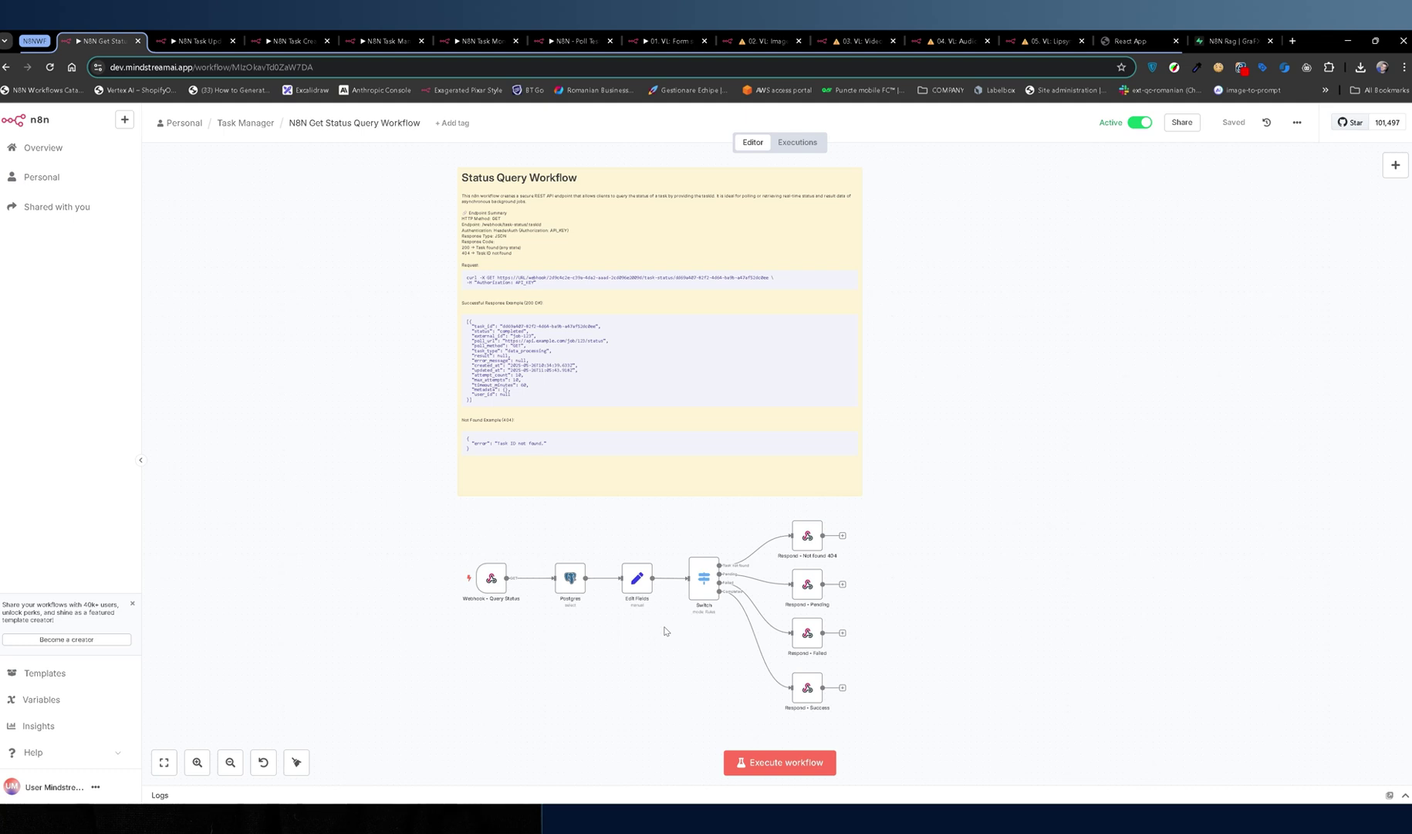
In the N8N Task Manager Nodes workflow, inspect the TM_SIMPLE_NODE request and execute that node to create a task.
click(375, 43)
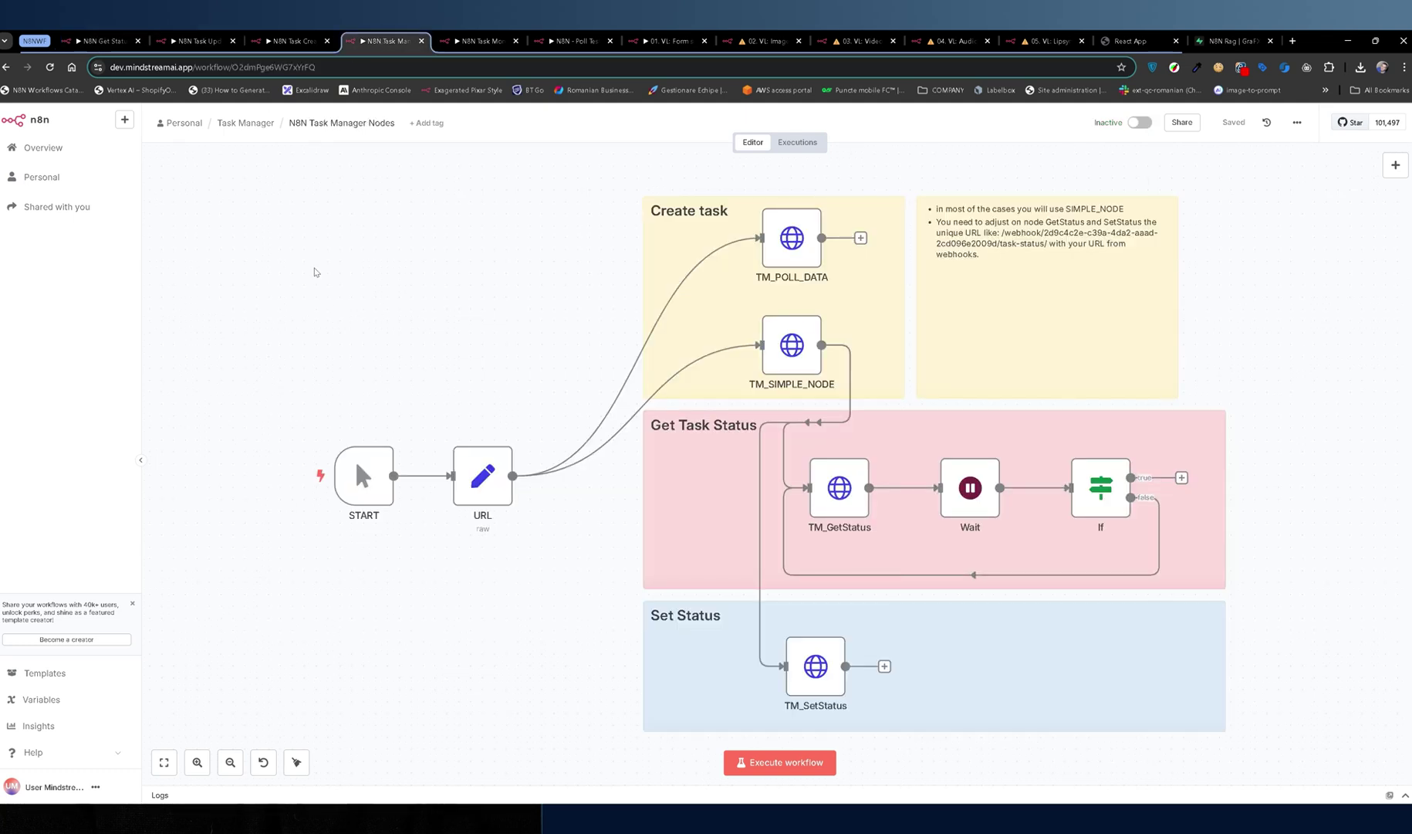
drag(270, 176, 1266, 748)
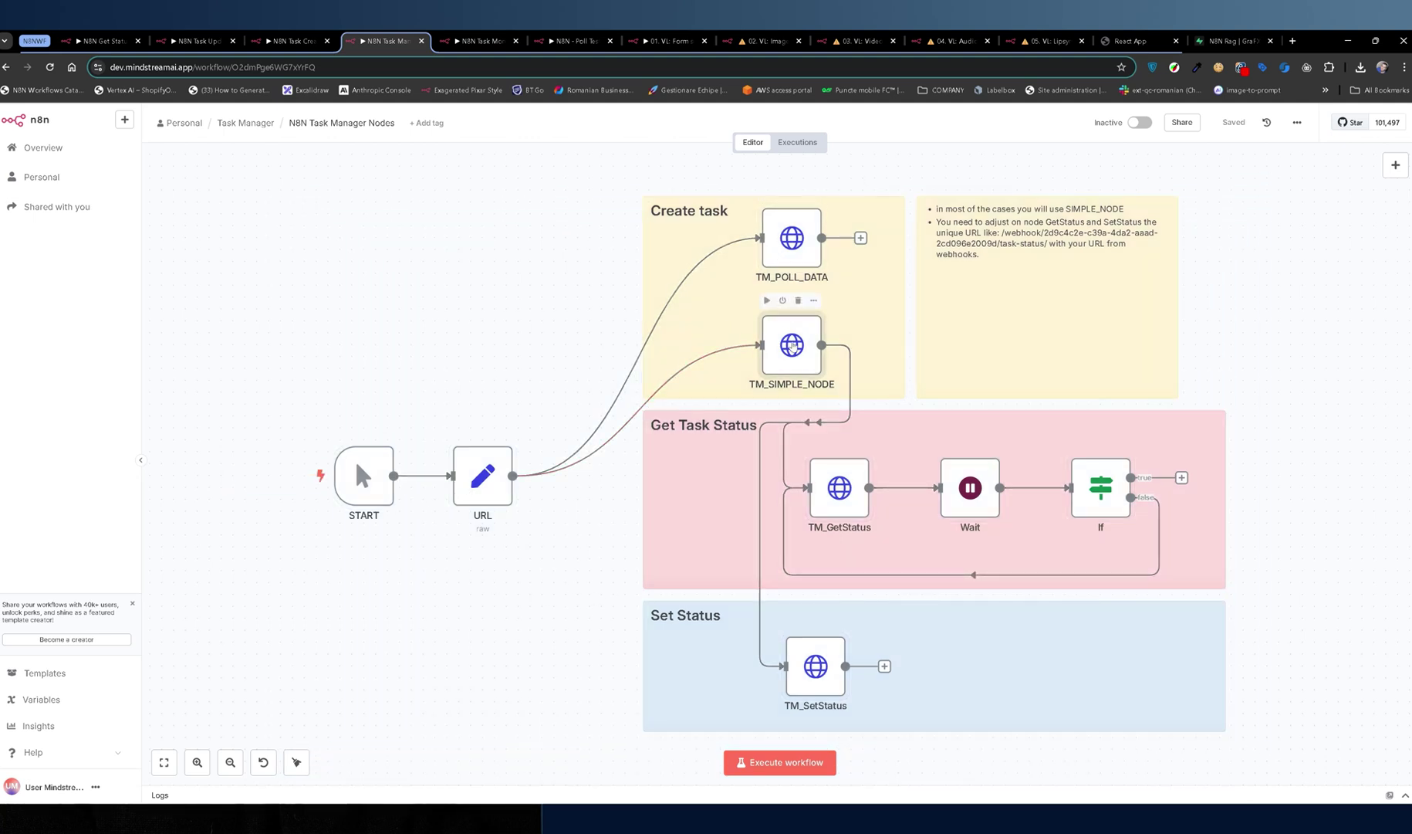
double_click(794, 346)
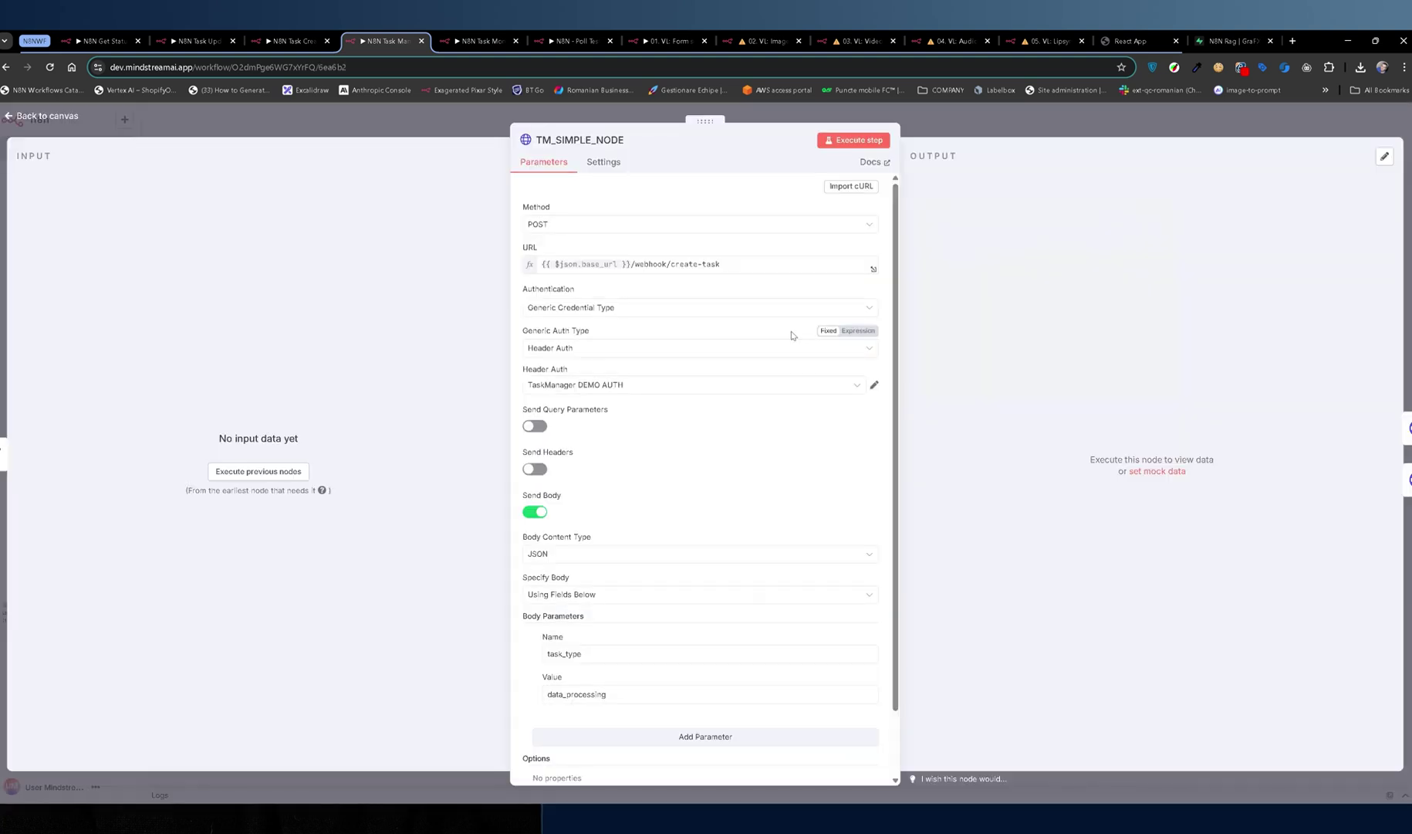
click(614, 117)
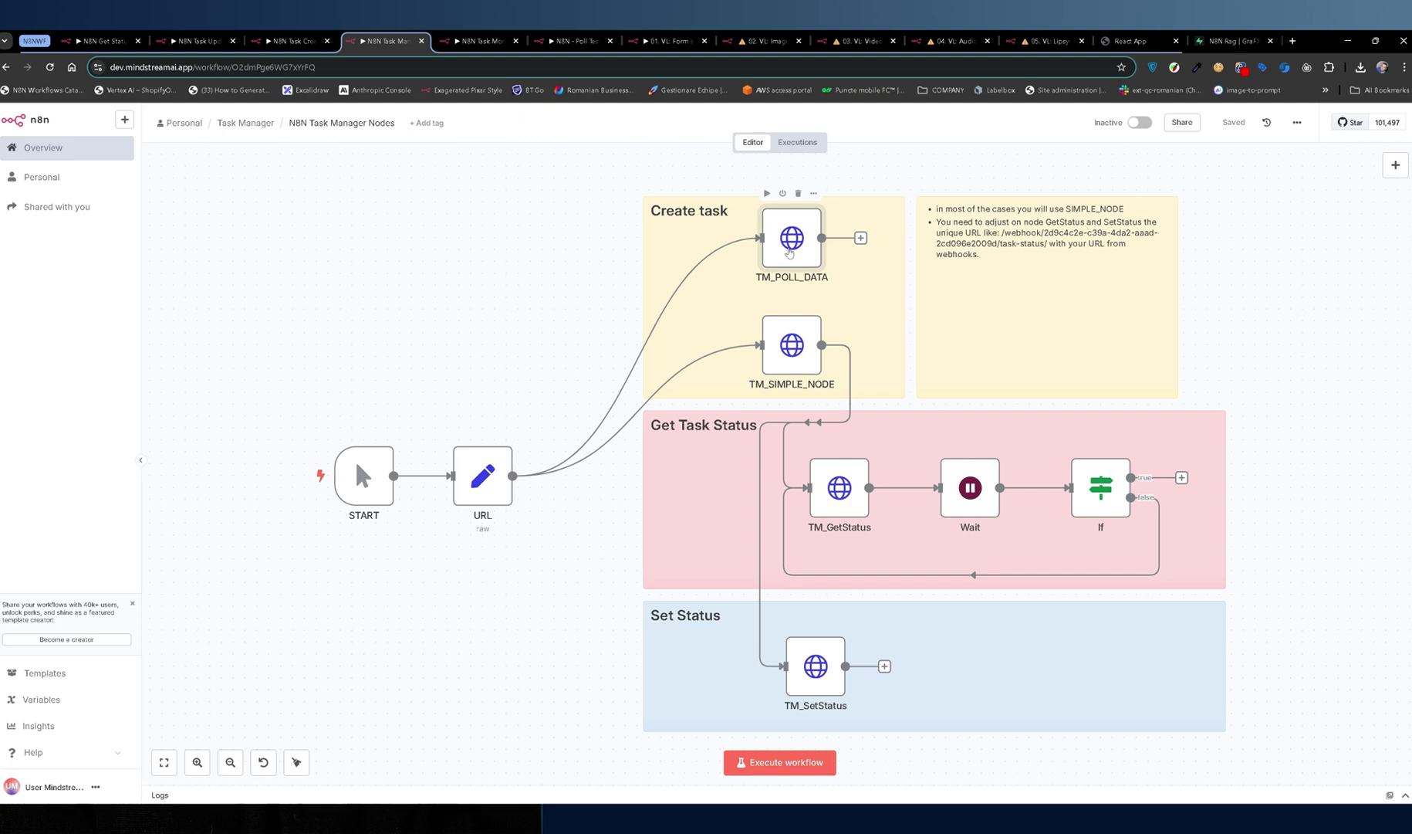
double_click(799, 359)
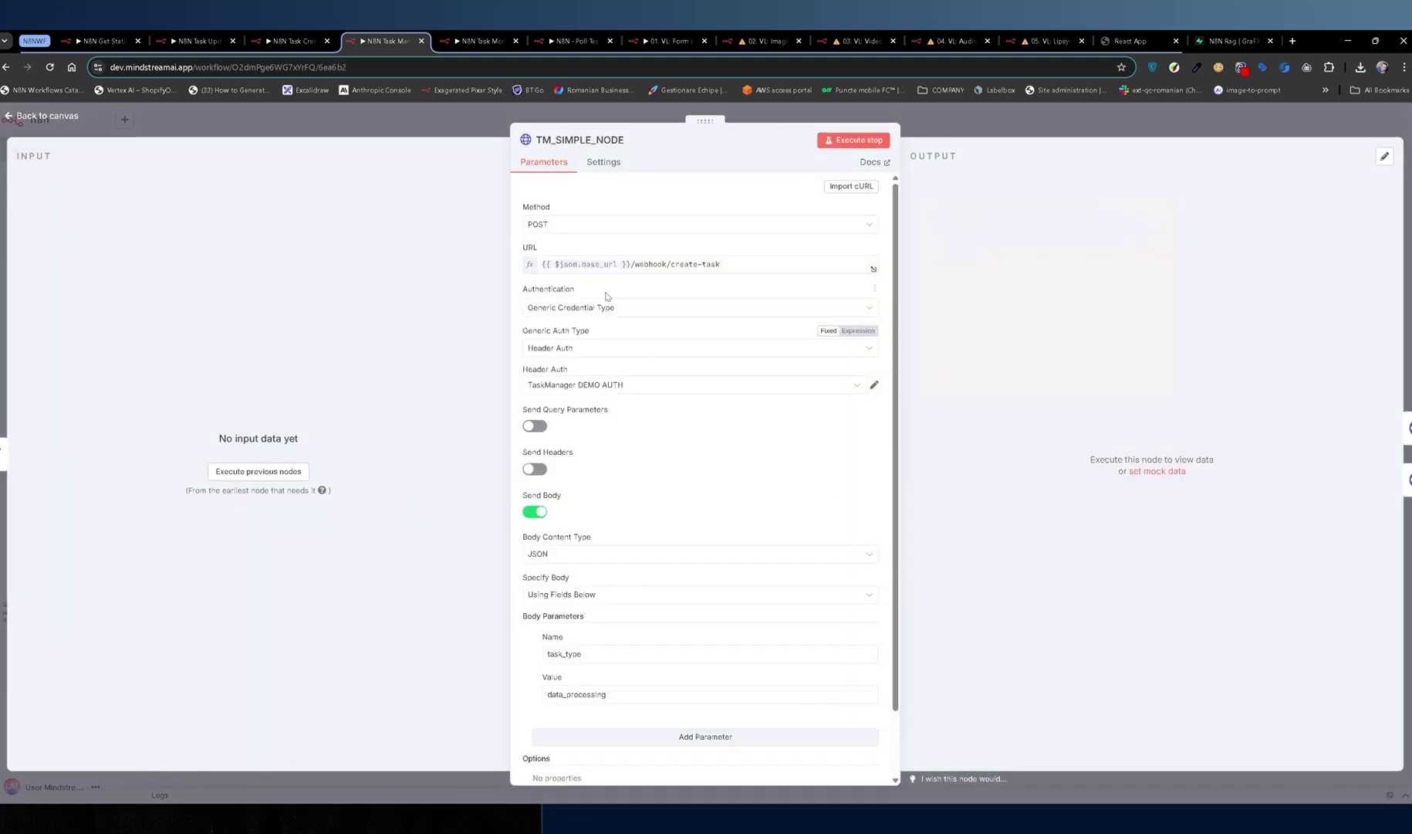
click(853, 140)
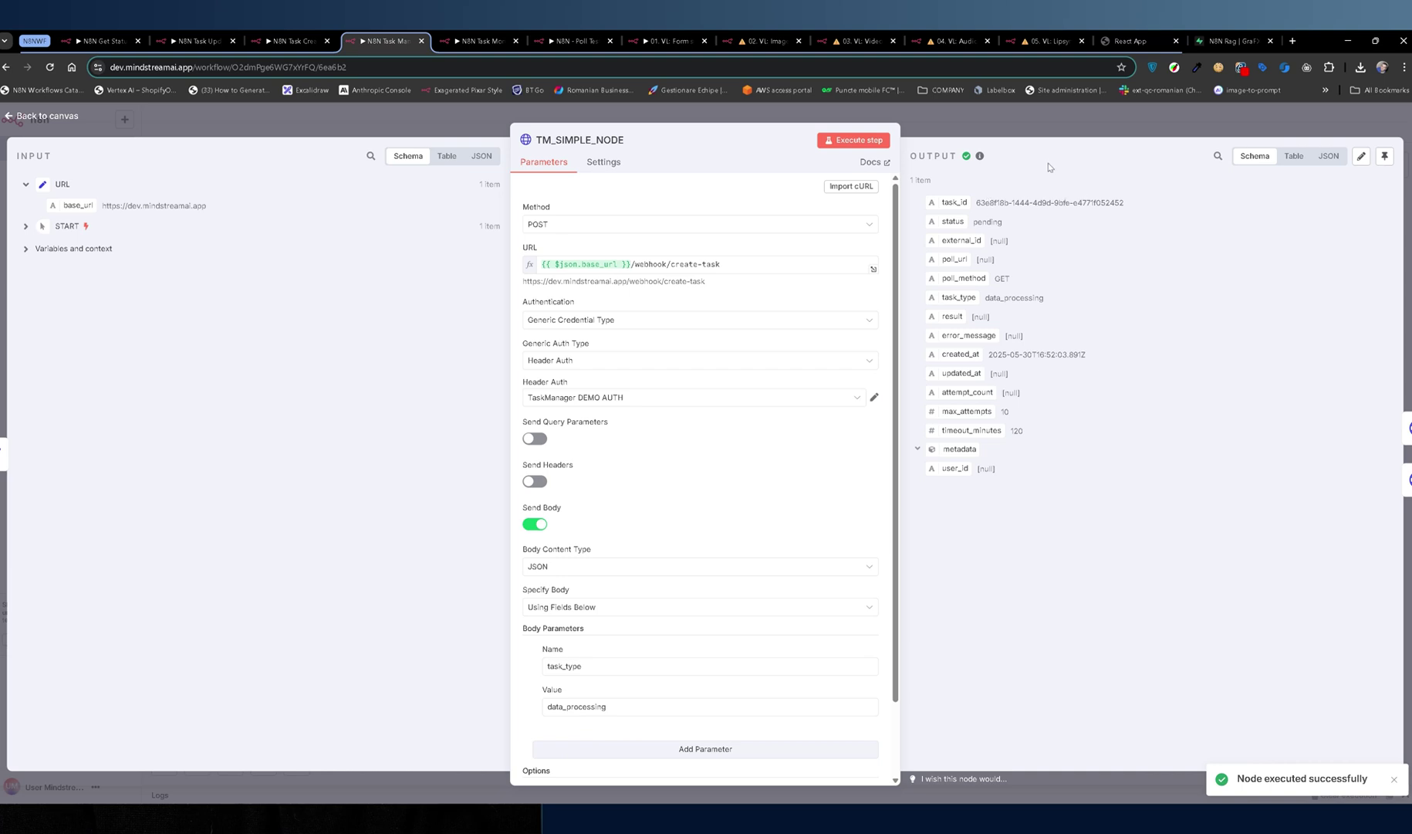
click(1003, 120)
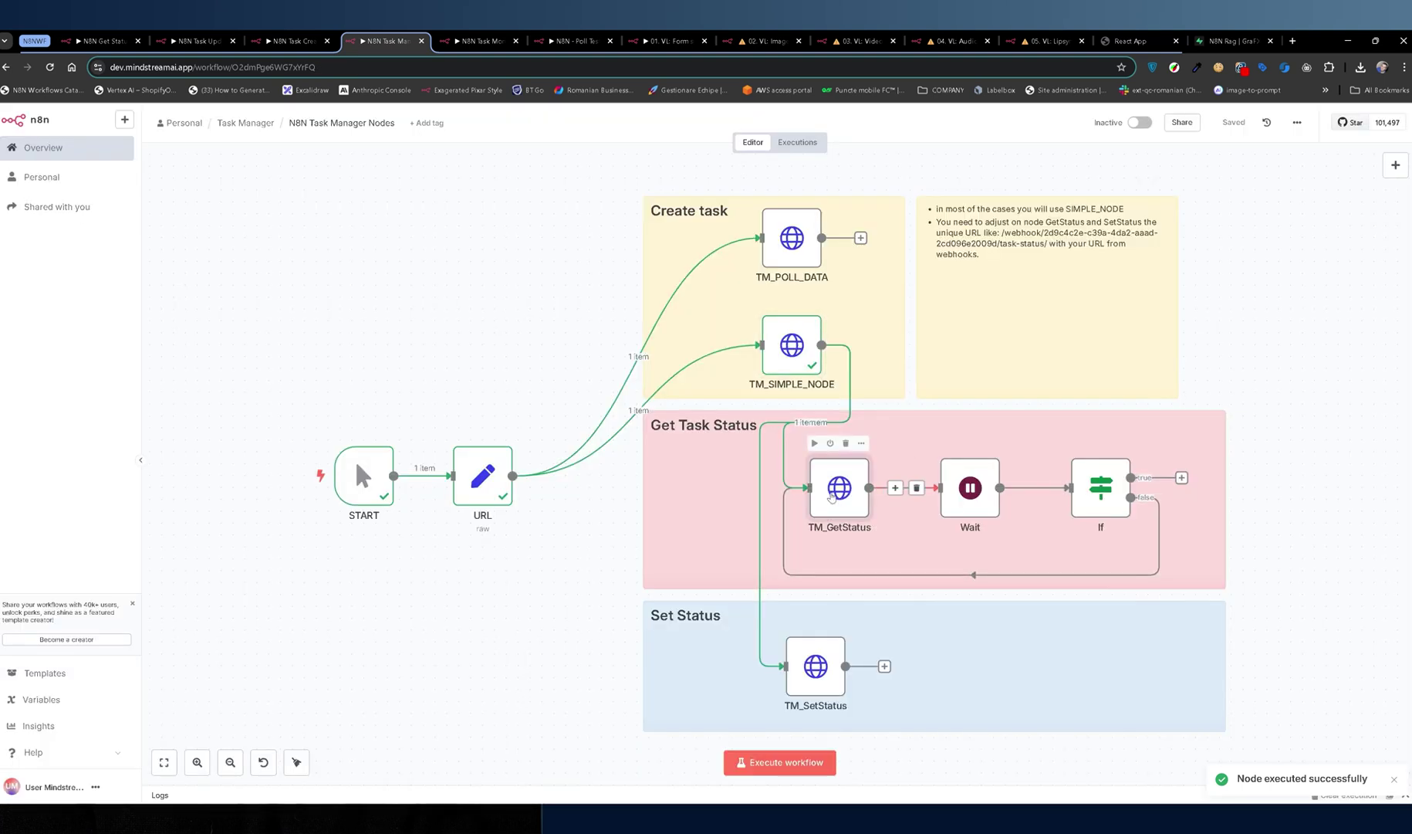
Execute the TM_GetStatus node to query the status of the created task.
double_click(840, 488)
click(853, 140)
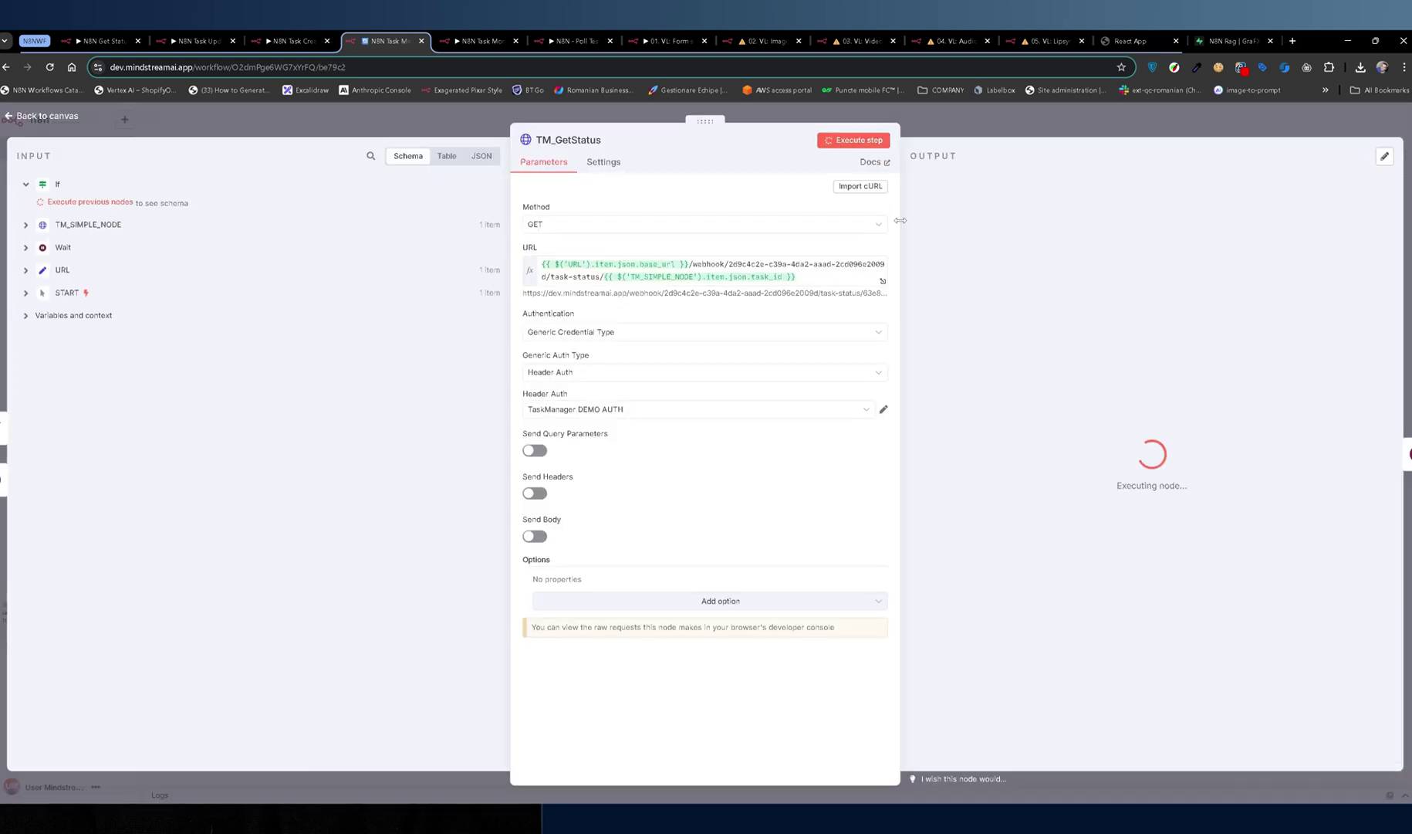
click(992, 124)
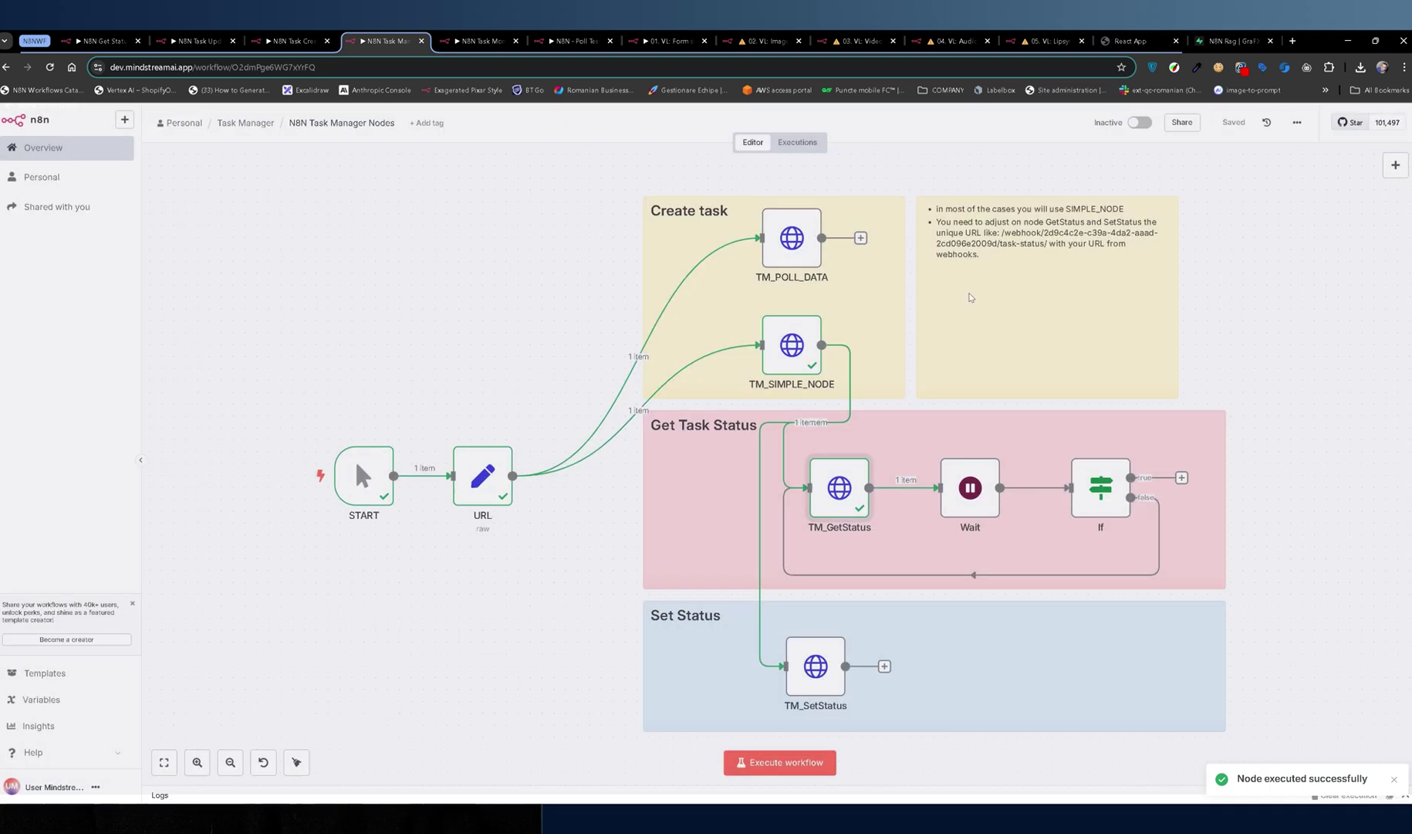
Review the TM_SetStatus node's parameters and view the N8N Rag project in Supabase.
double_click(817, 666)
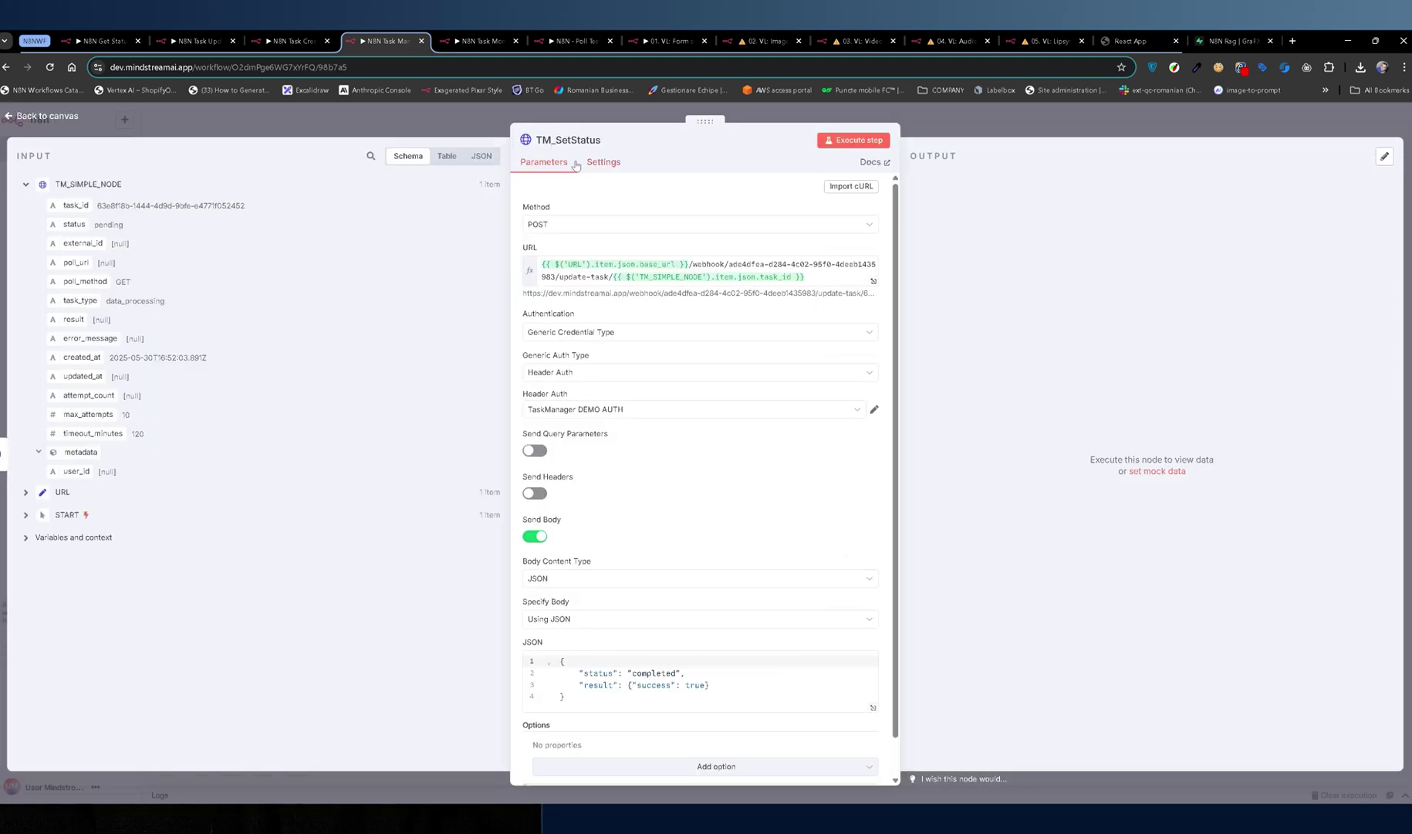
key(Escape)
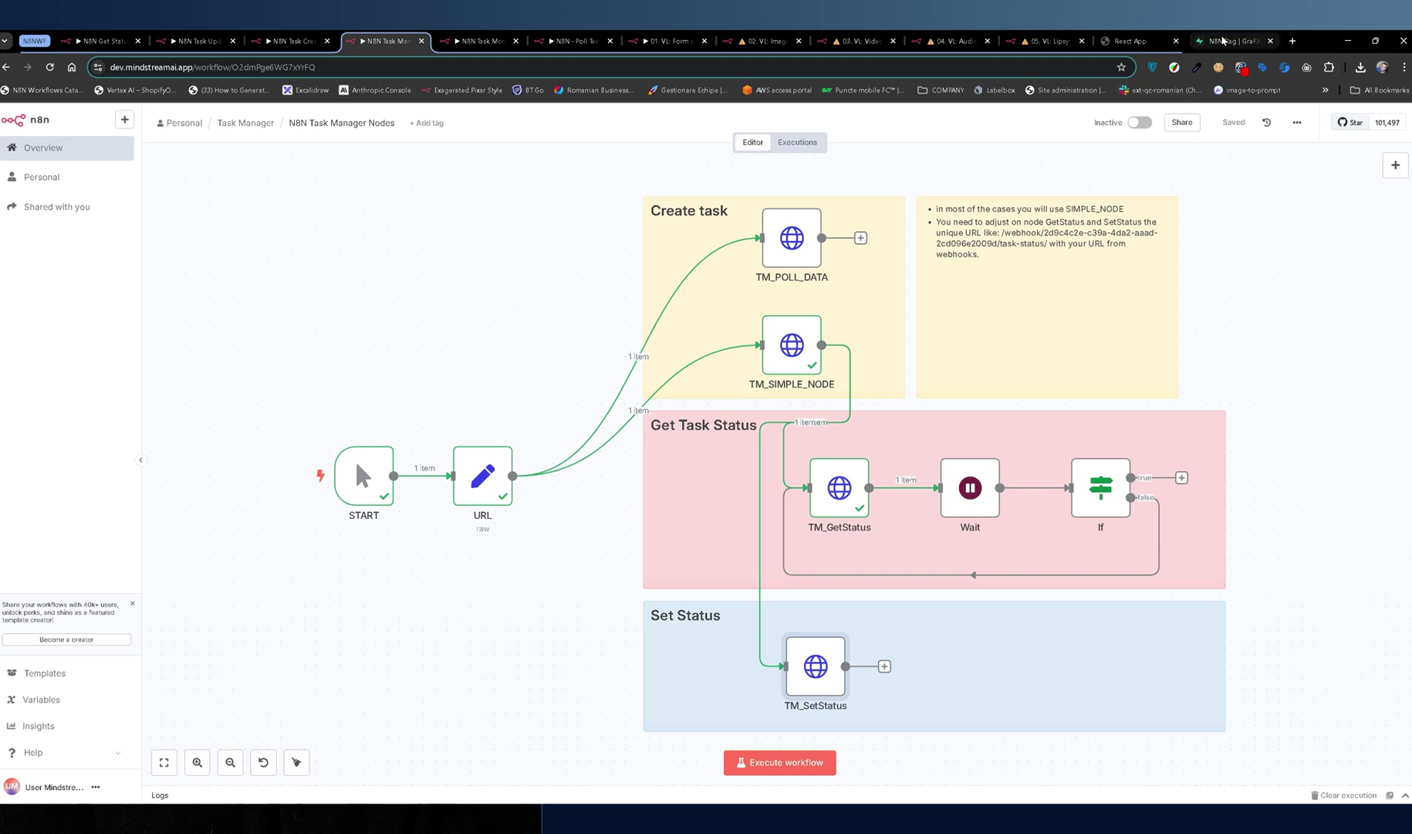
click(1231, 40)
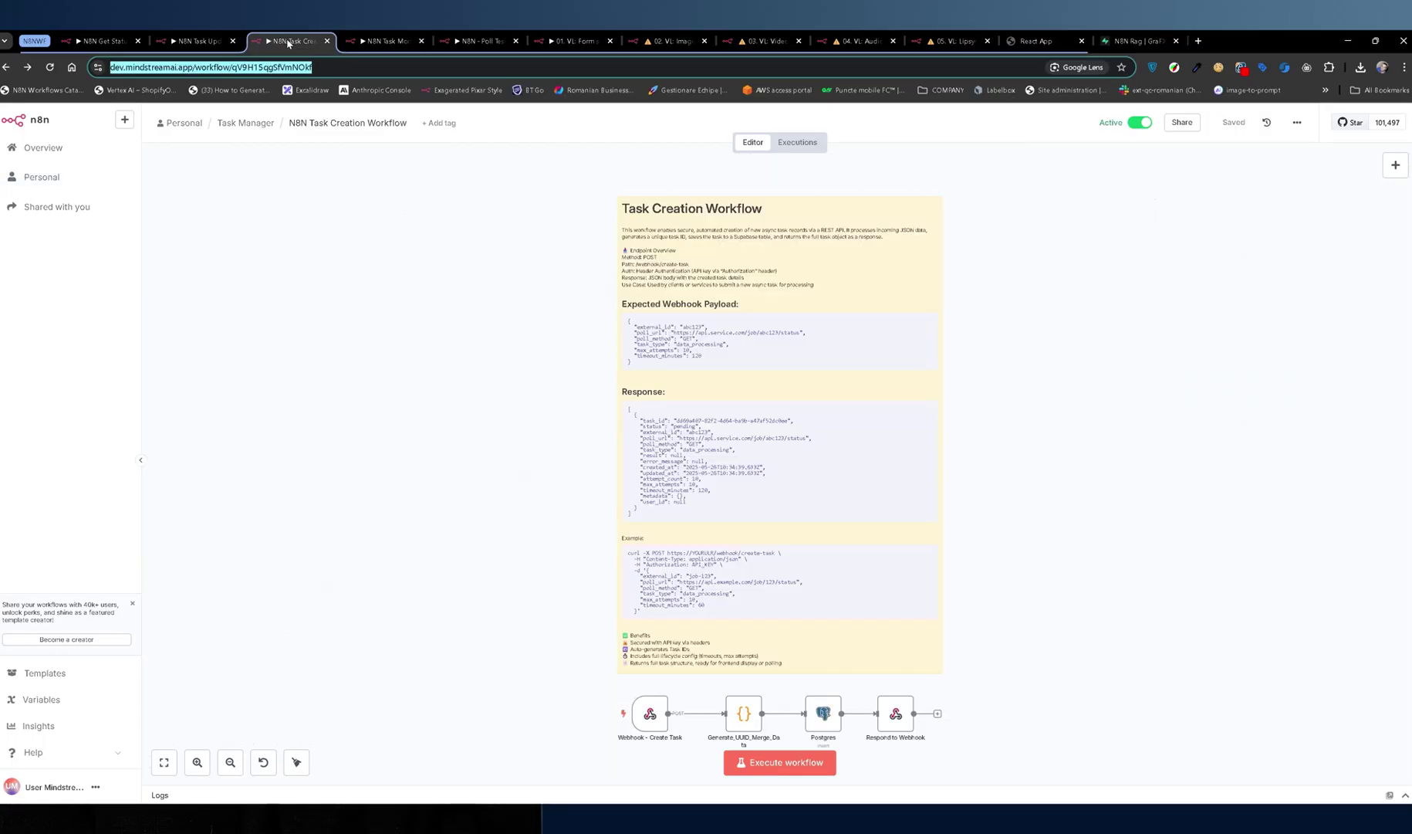
Close the browser tabs of the Task Creation, Task Update and Get Status Query workflows.
click(328, 41)
click(214, 48)
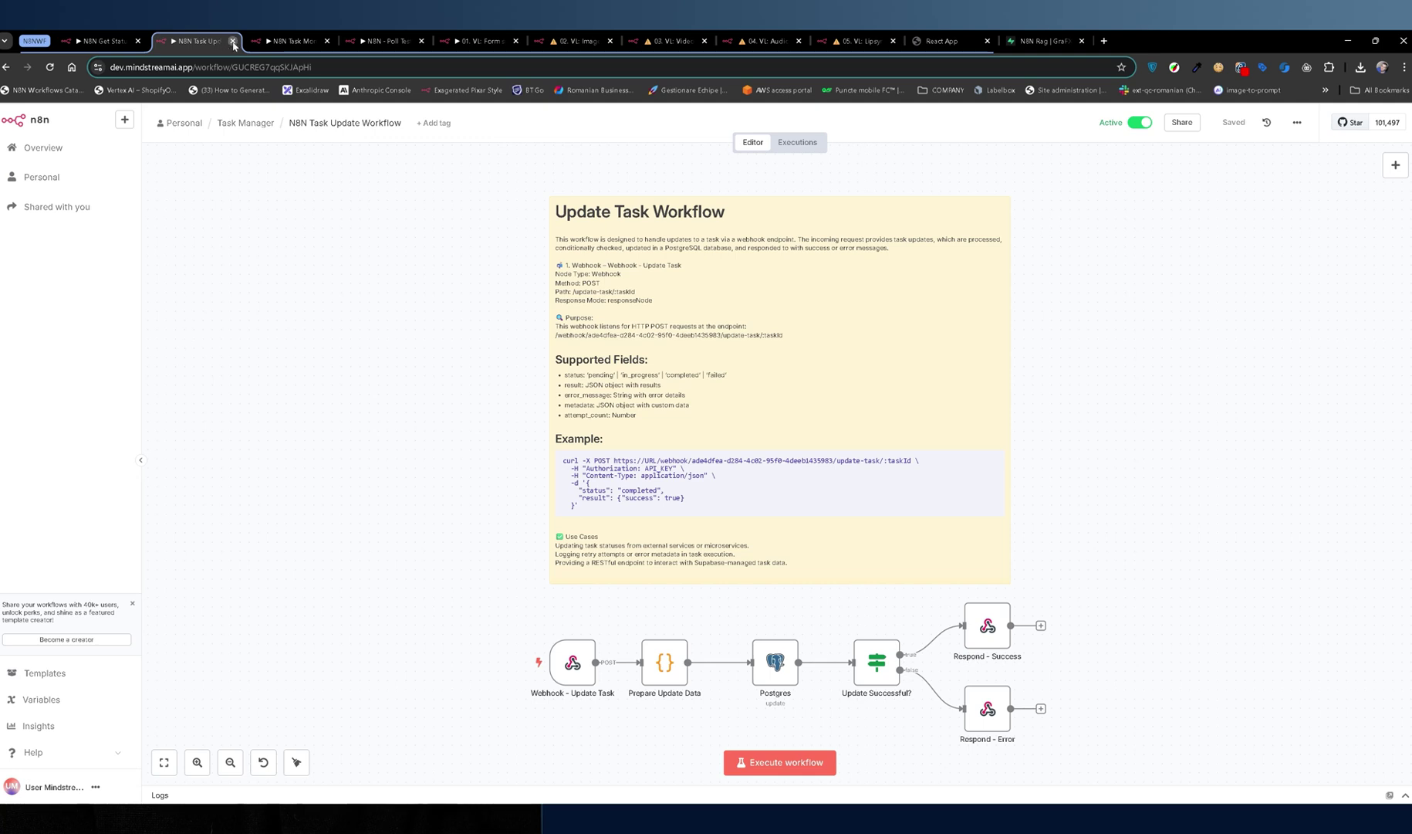
click(232, 41)
click(138, 41)
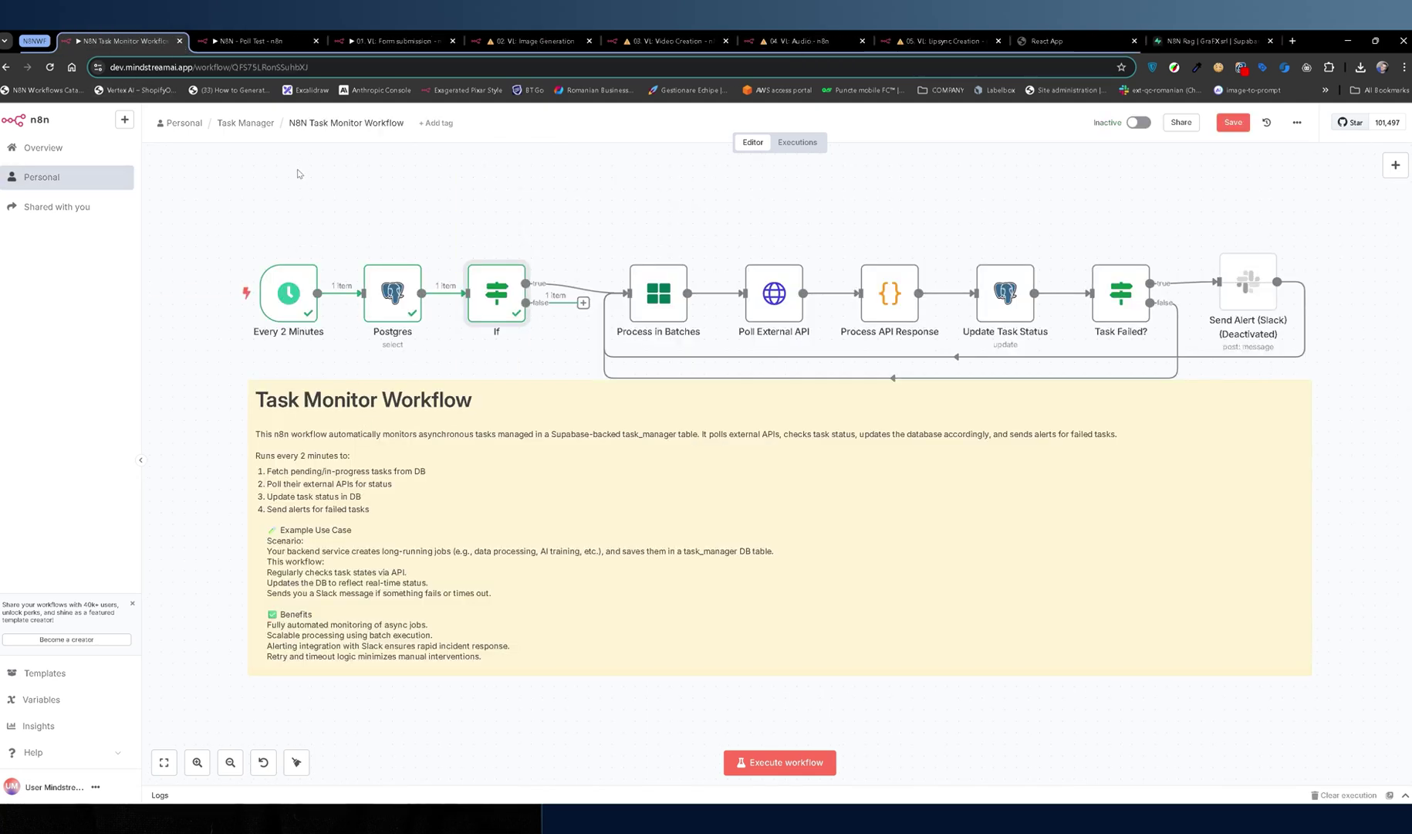
Look over the node chain of the Task Monitor workflow and close its tab and the Poll Test tab.
drag(177, 183, 1398, 467)
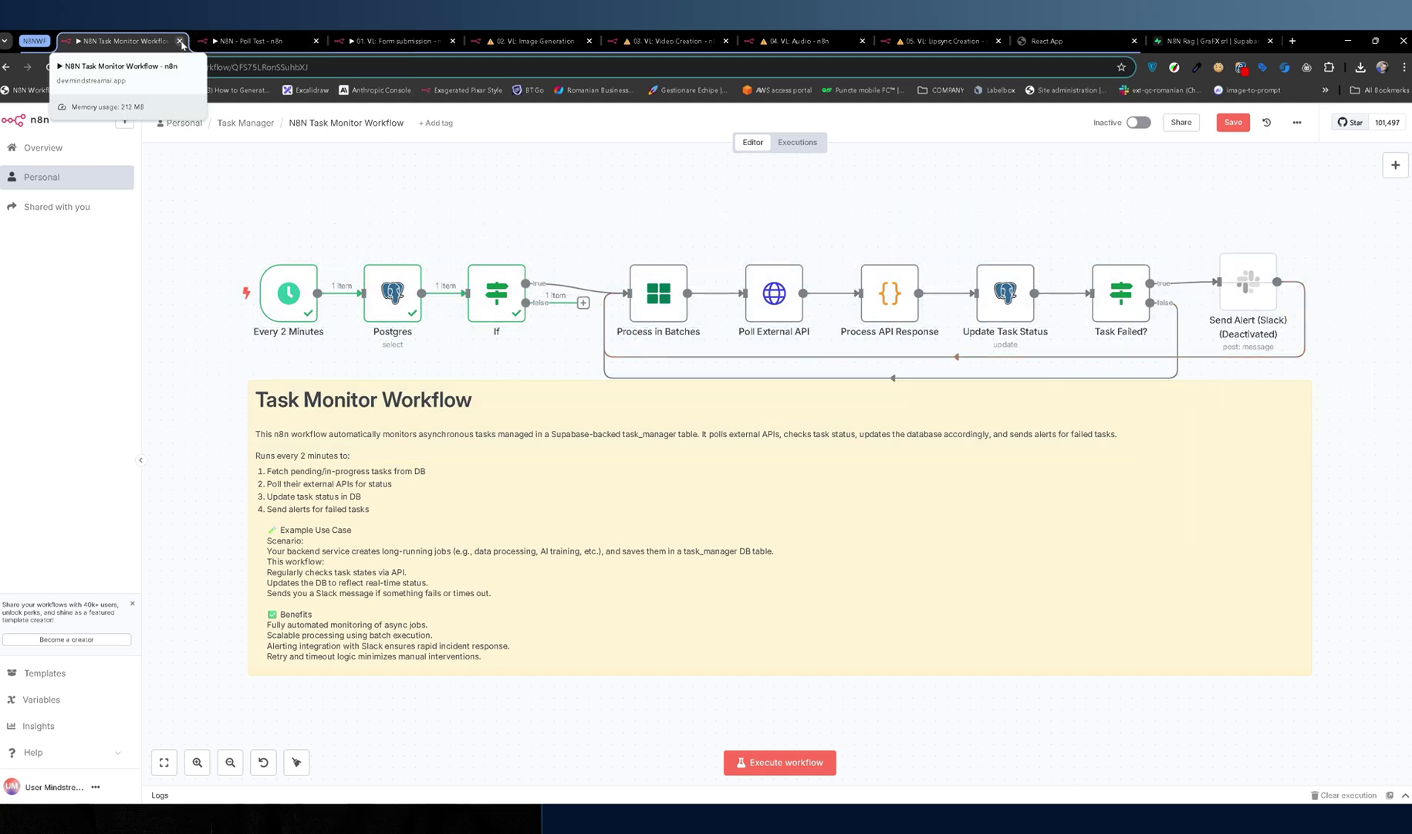
click(180, 41)
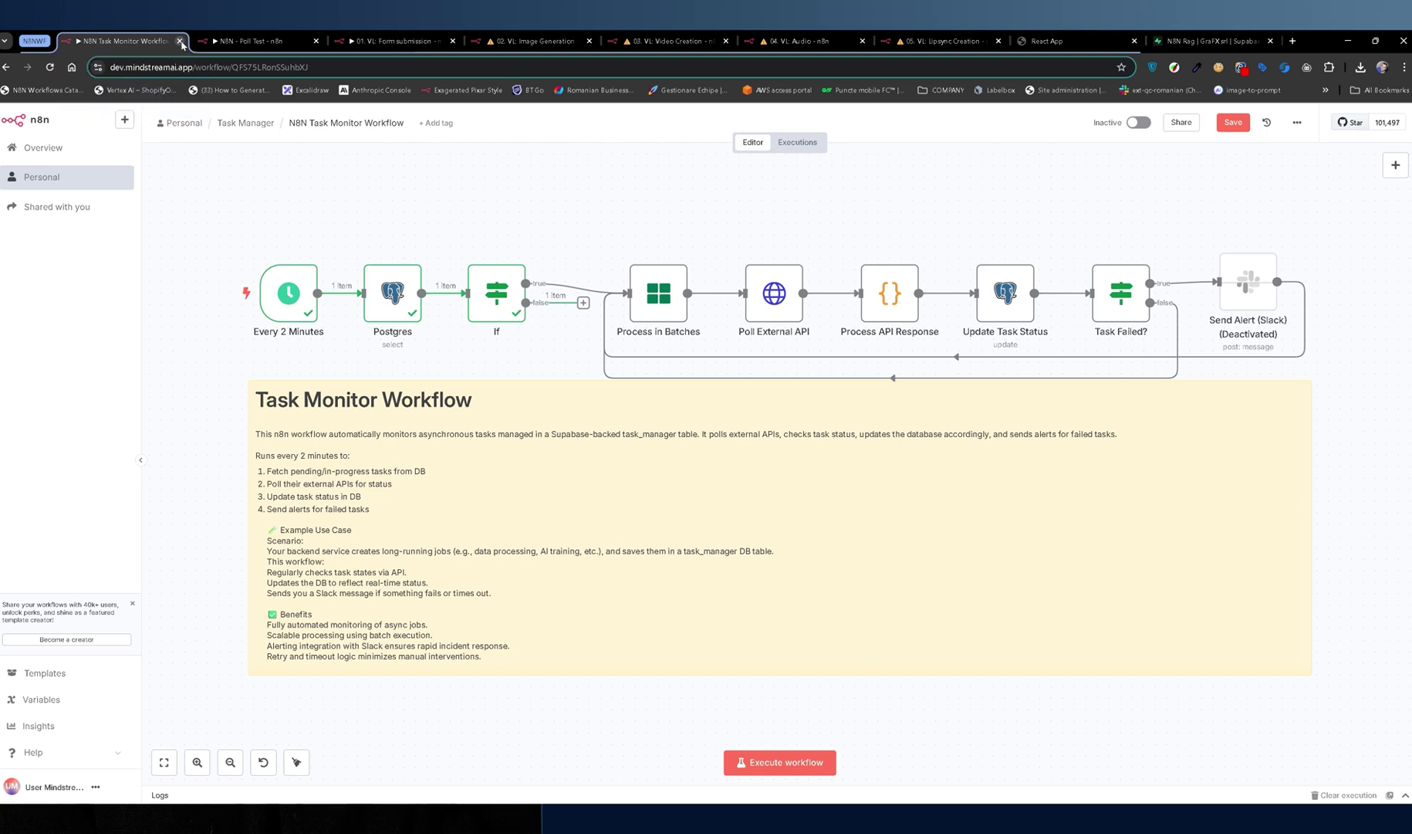
click(180, 41)
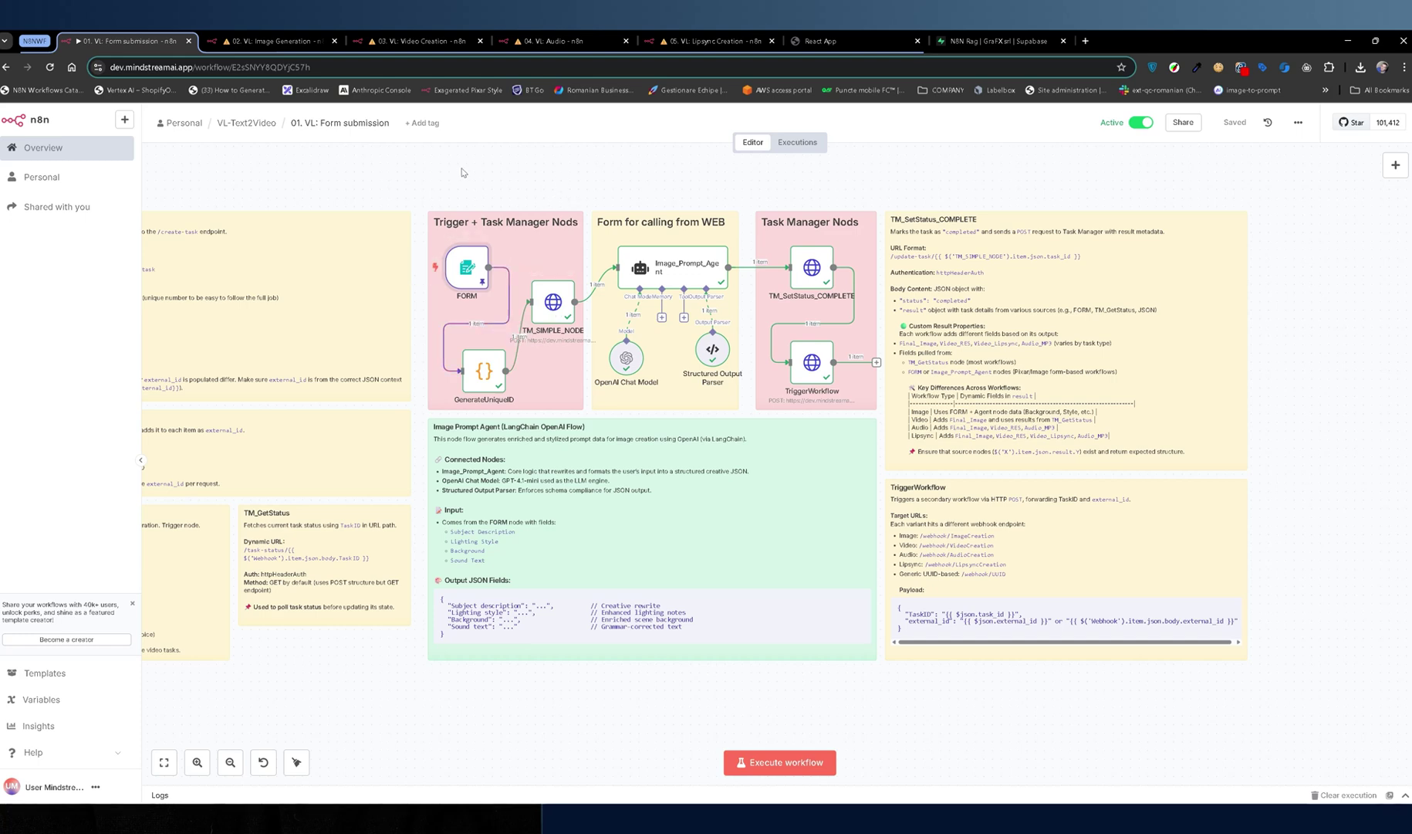
Review the FORM node's fields and pinned output in the 01. VL: Form submission workflow.
double_click(471, 268)
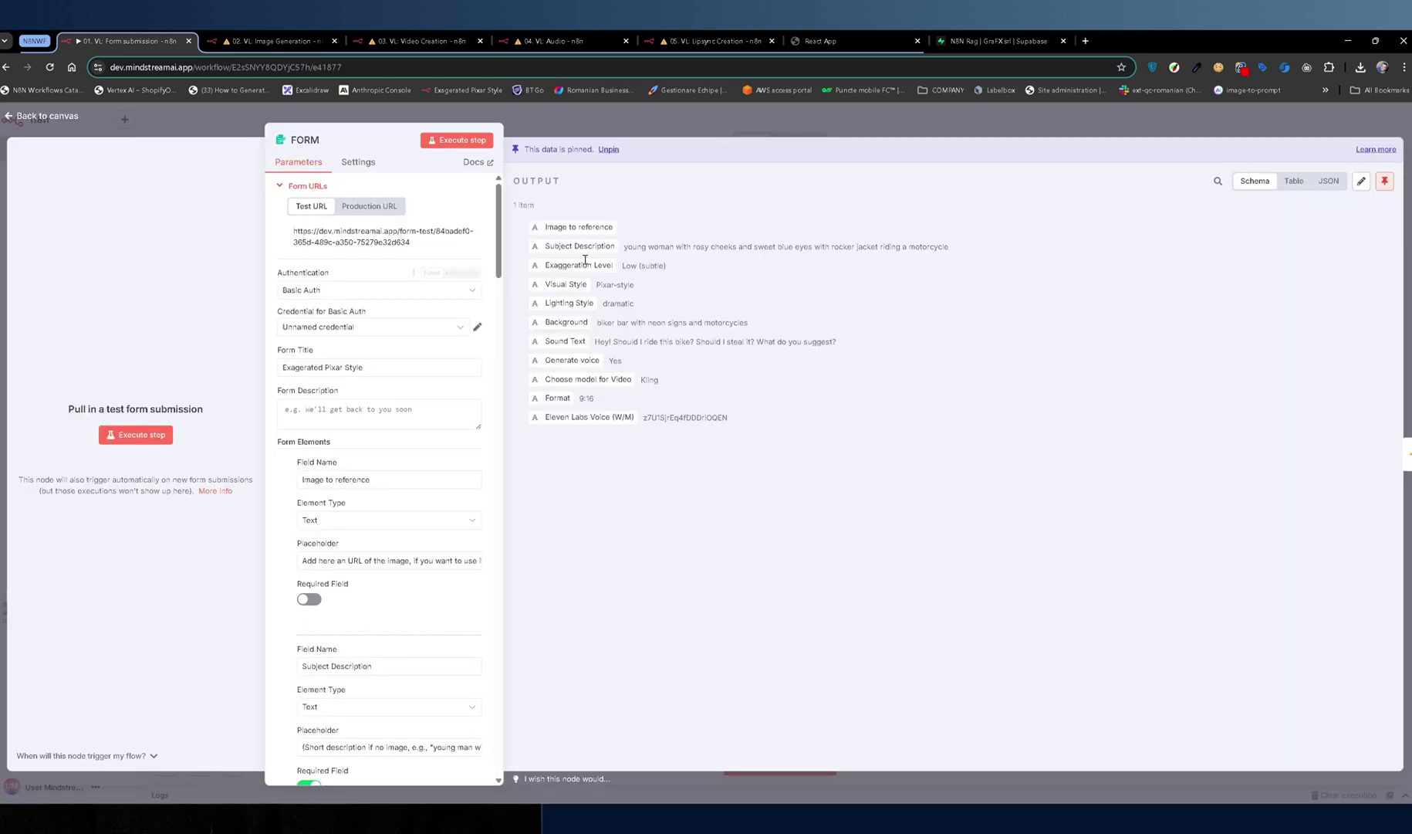
key(Escape)
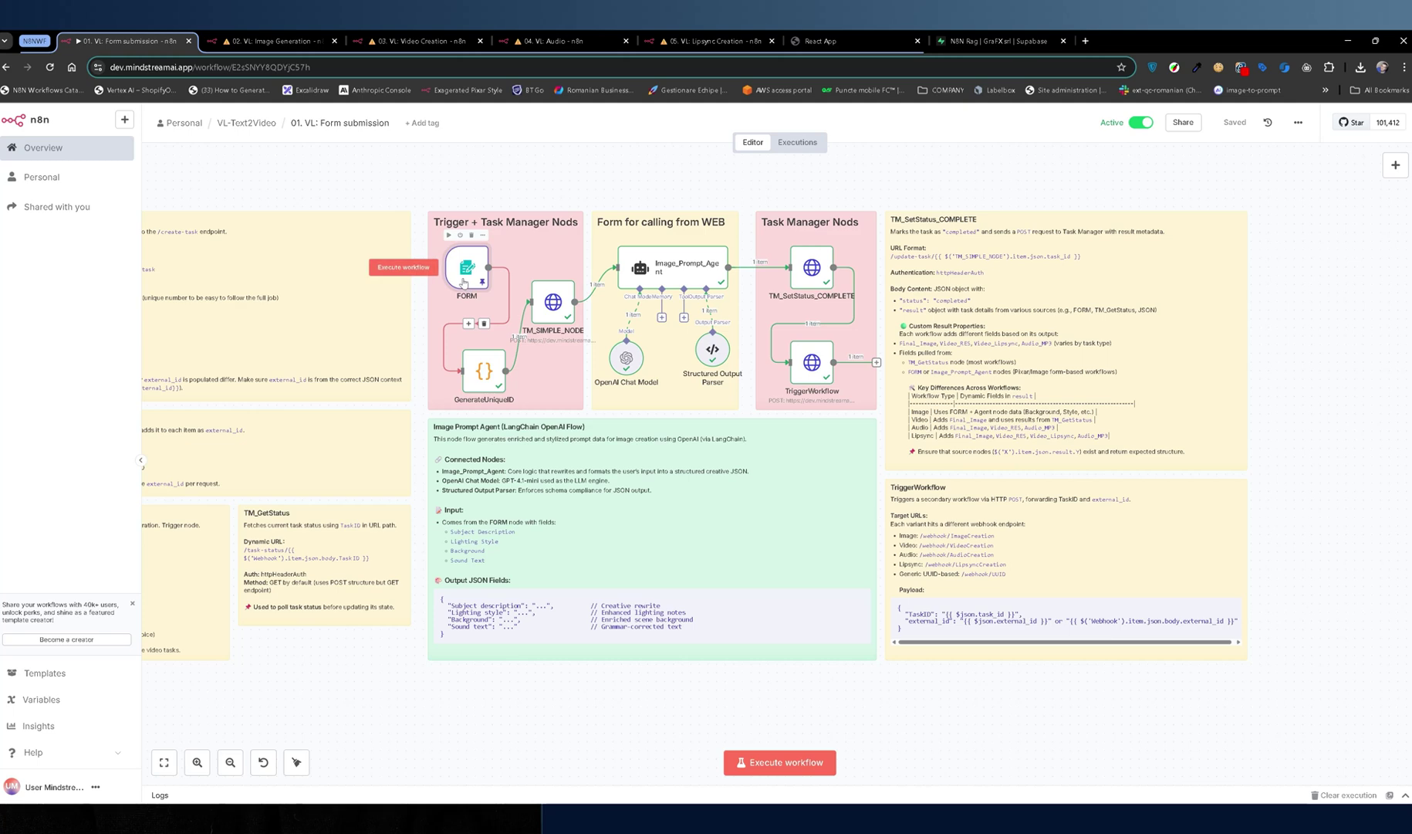
key(Return)
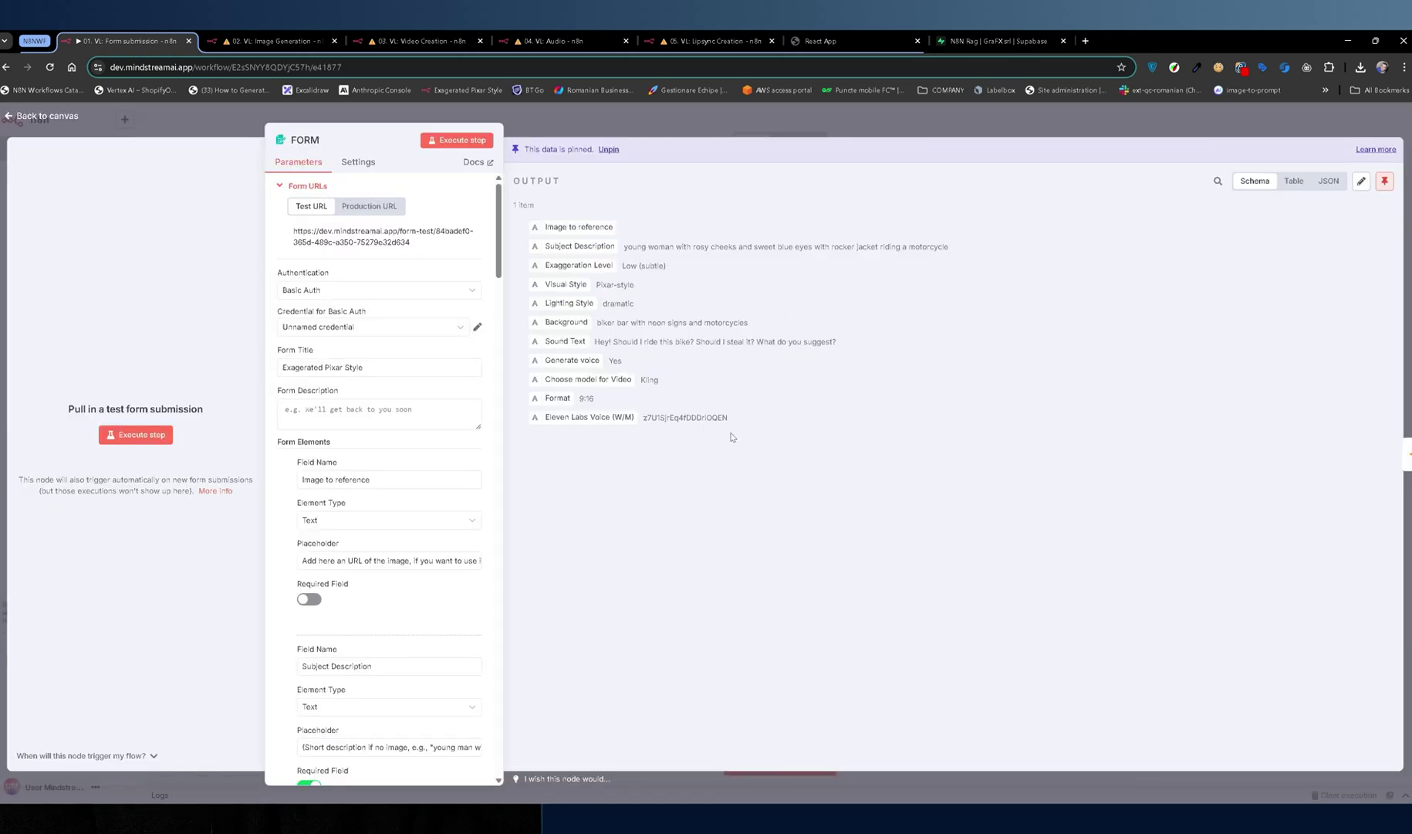
click(665, 124)
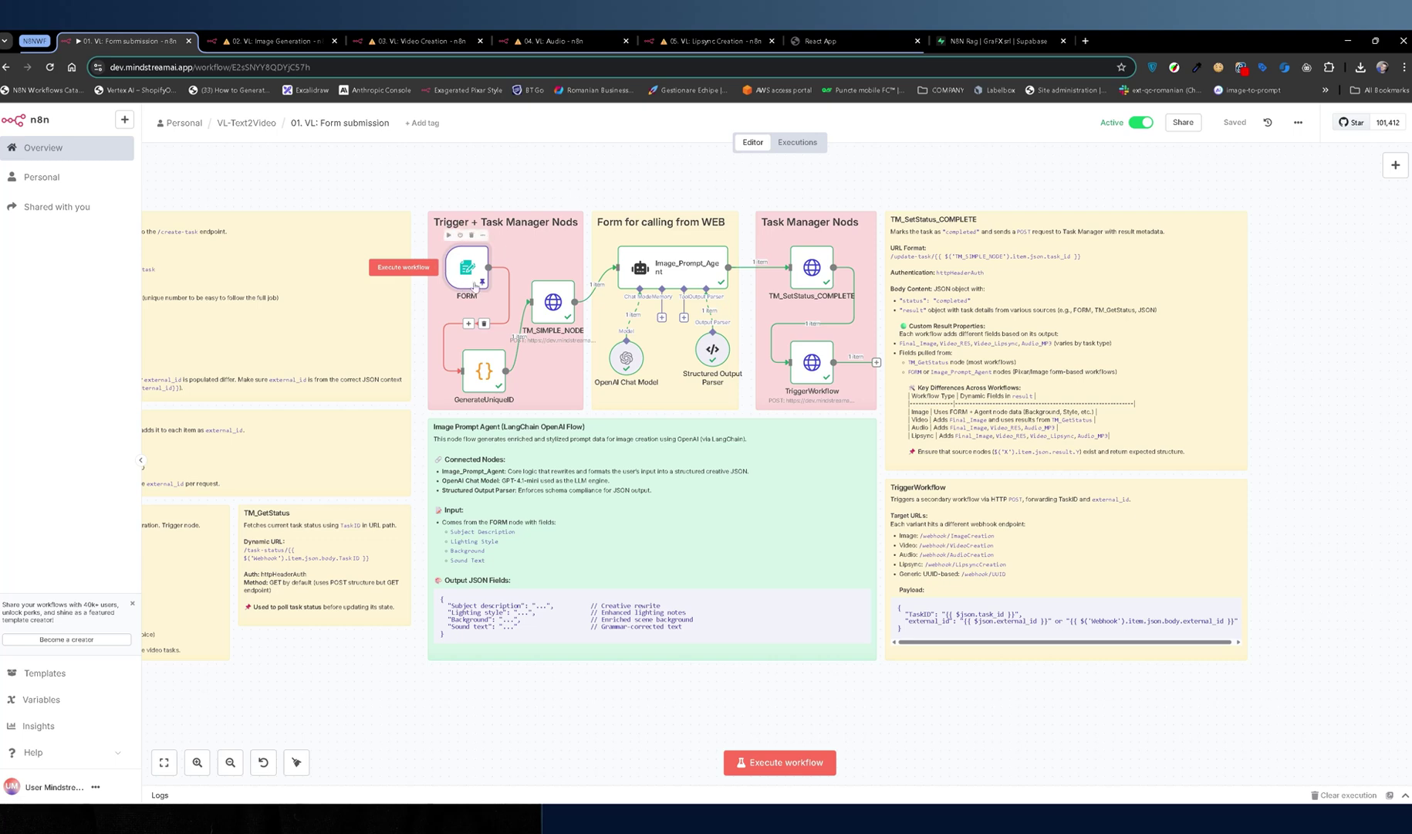
Inspect the GenerateUniqueID code and the TM_SIMPLE_NODE request settings in the form submission workflow.
double_click(484, 388)
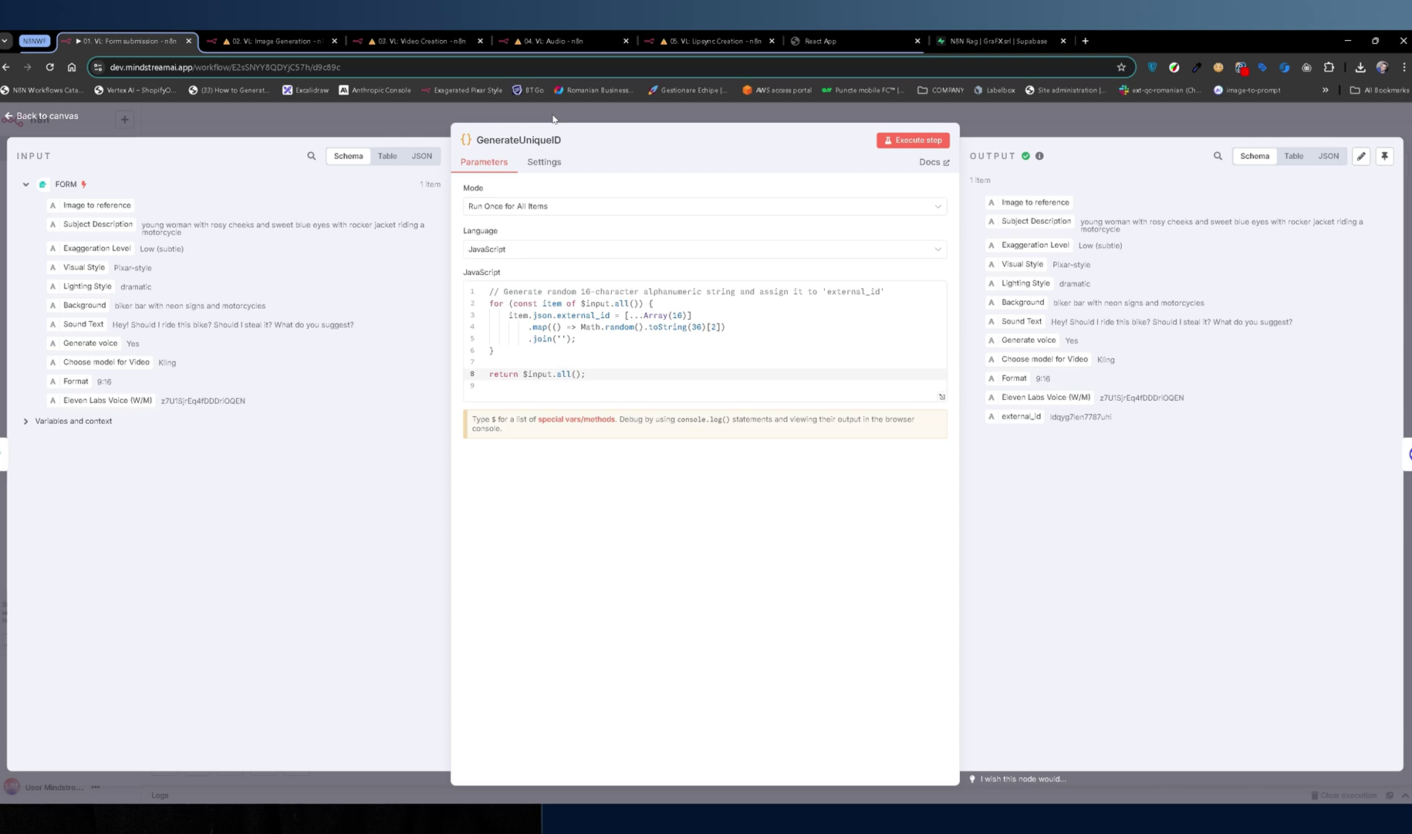
click(553, 119)
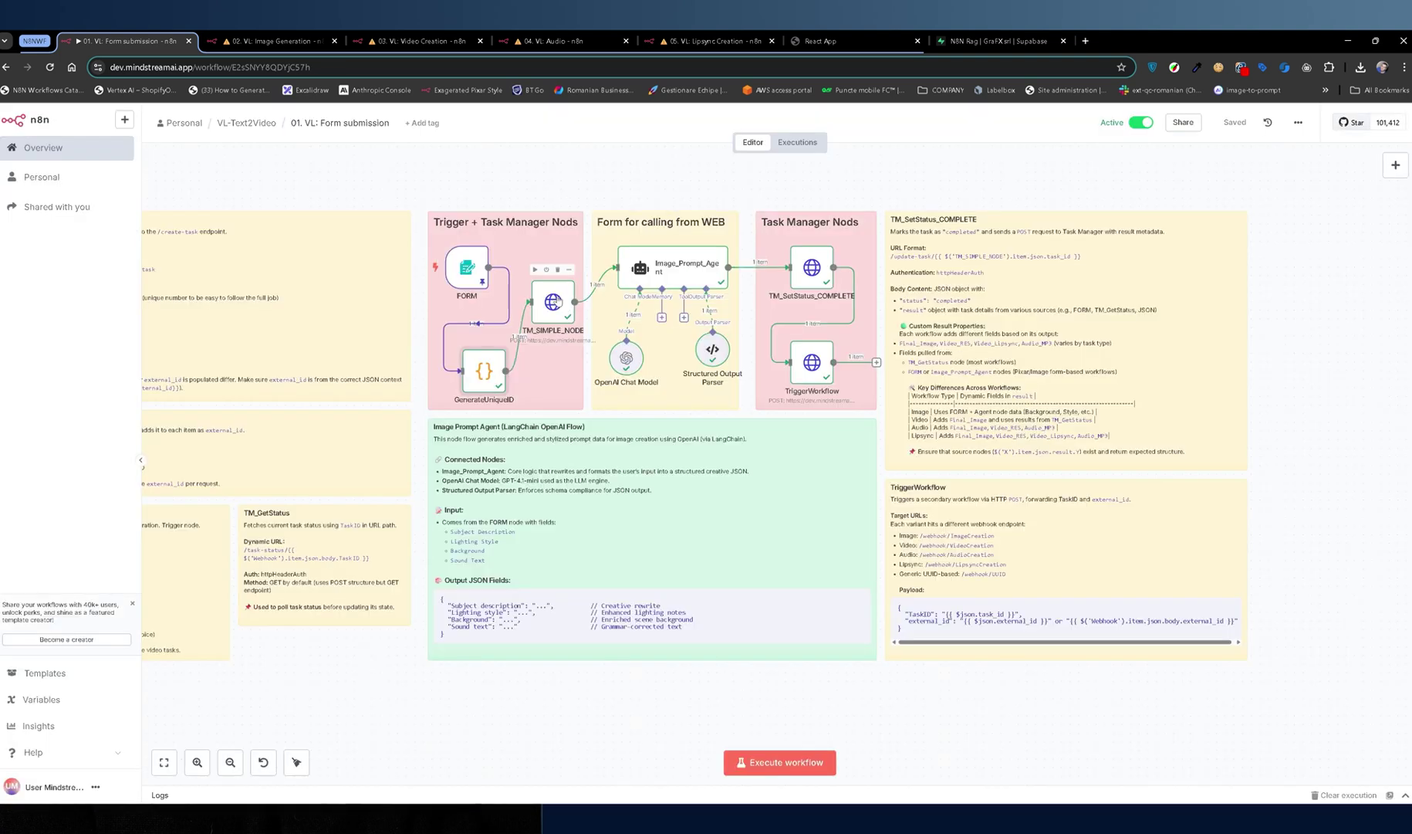
double_click(553, 288)
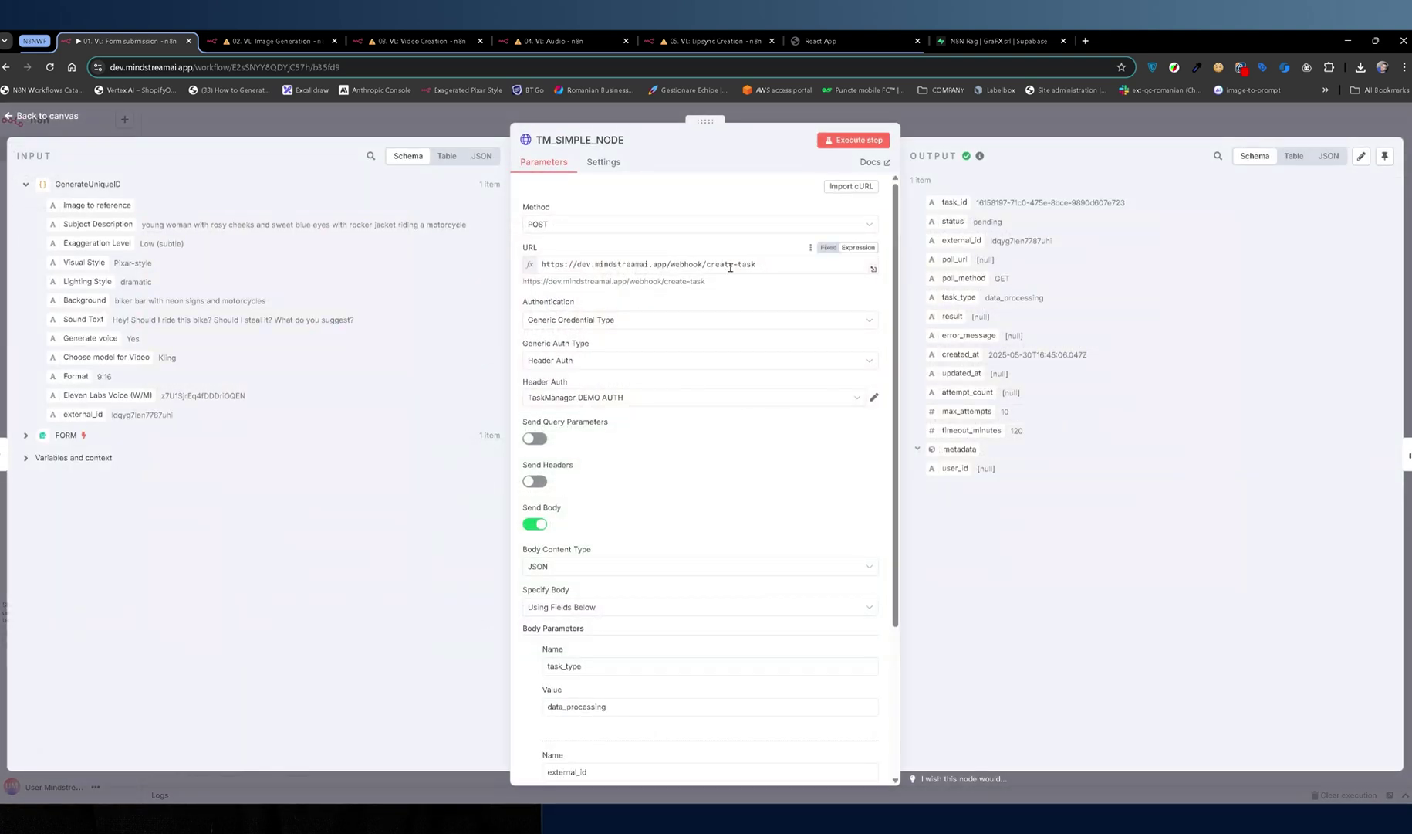
click(917, 116)
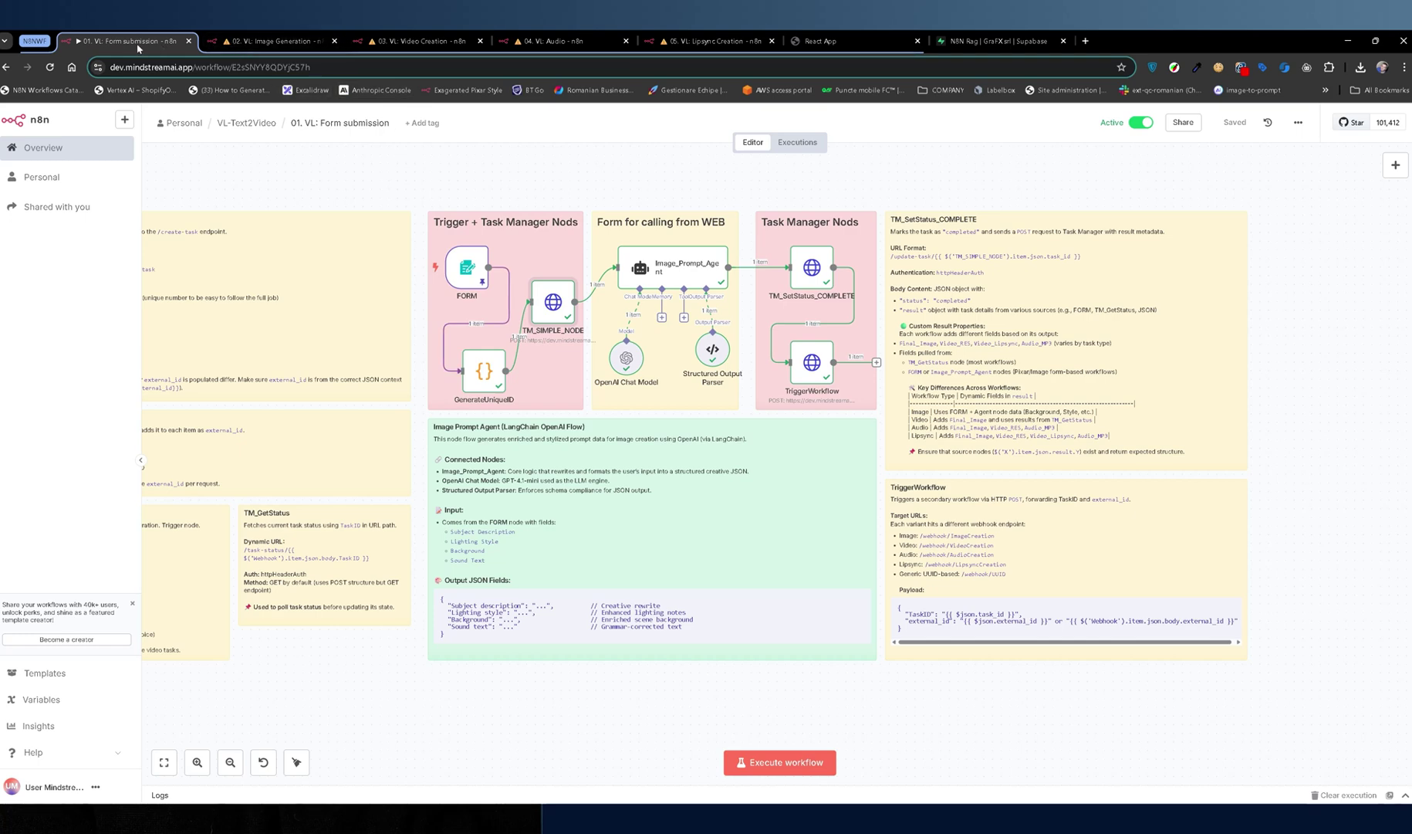
Look through the 02. VL: Image Generation, 03. VL: Video Creation and 04. VL: Audio workflows and return to Image Generation.
click(280, 42)
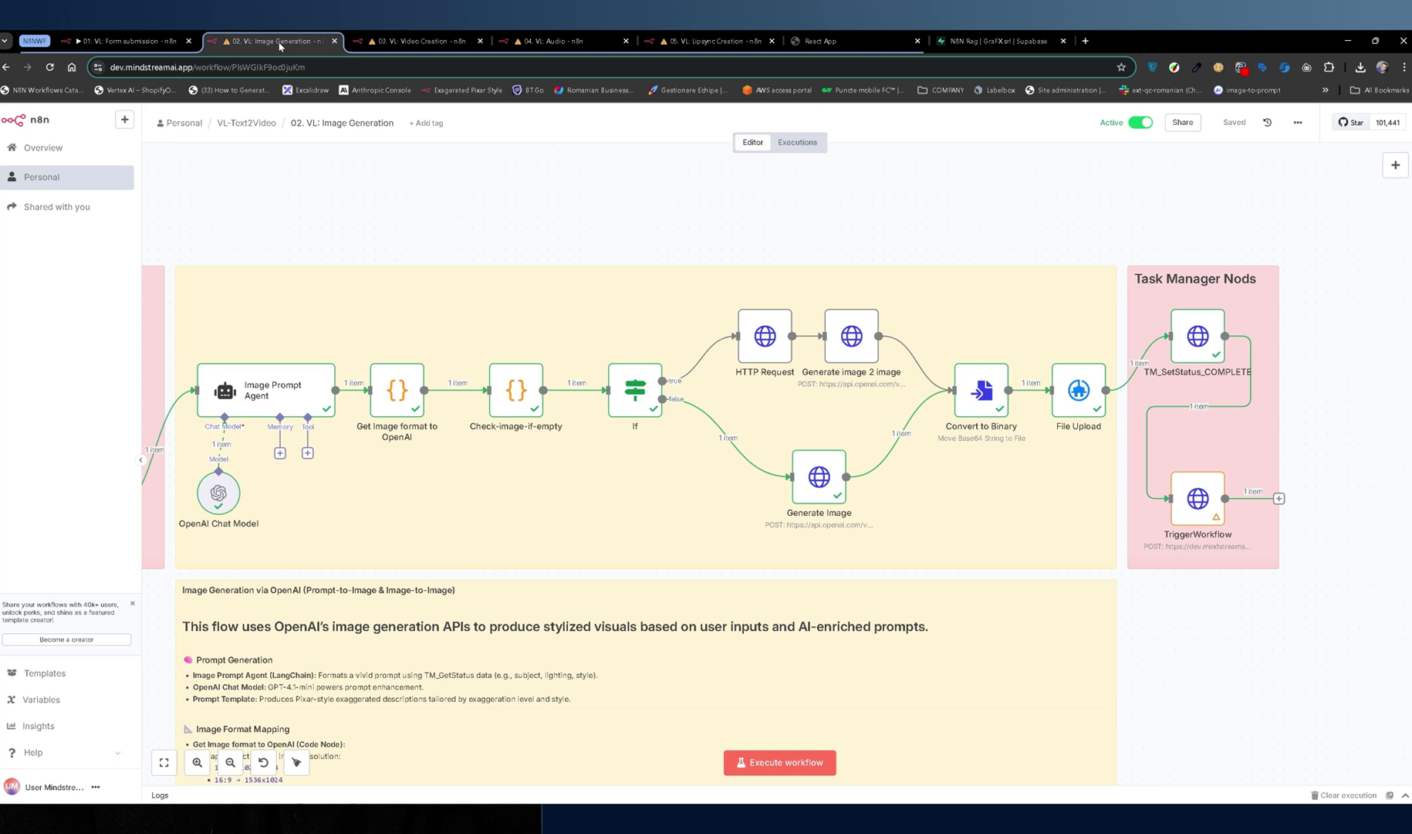
drag(520, 215, 564, 192)
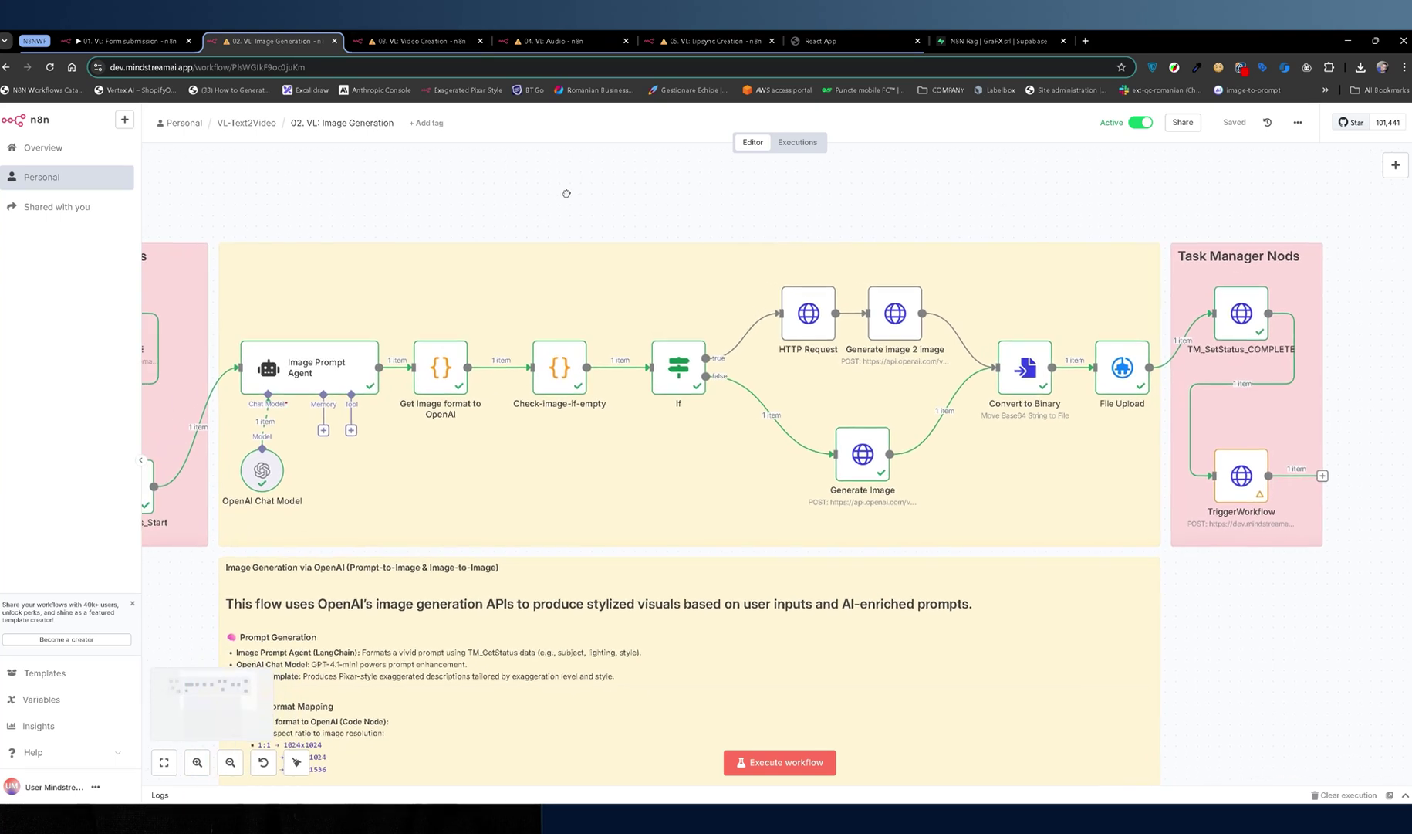
click(414, 41)
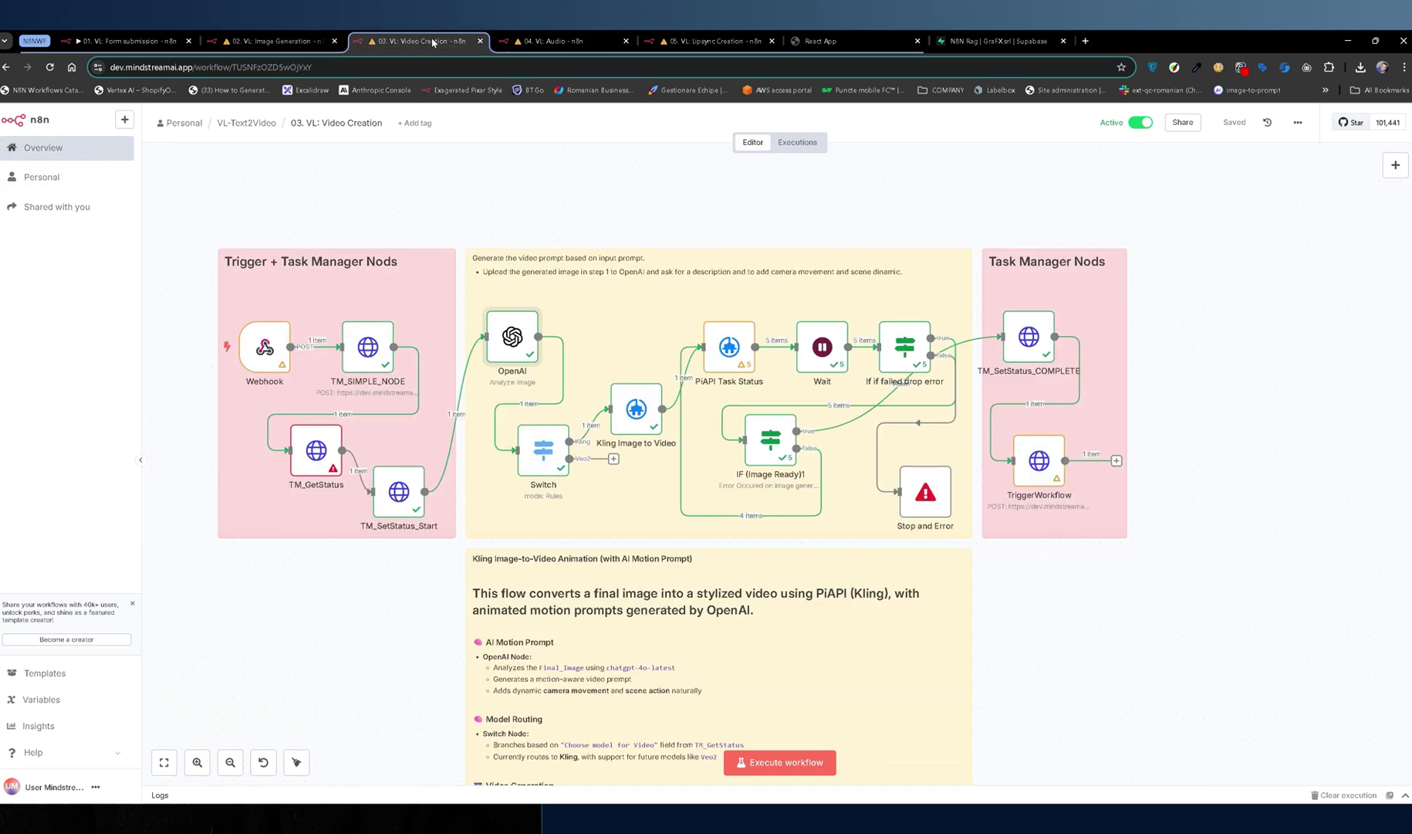
click(561, 42)
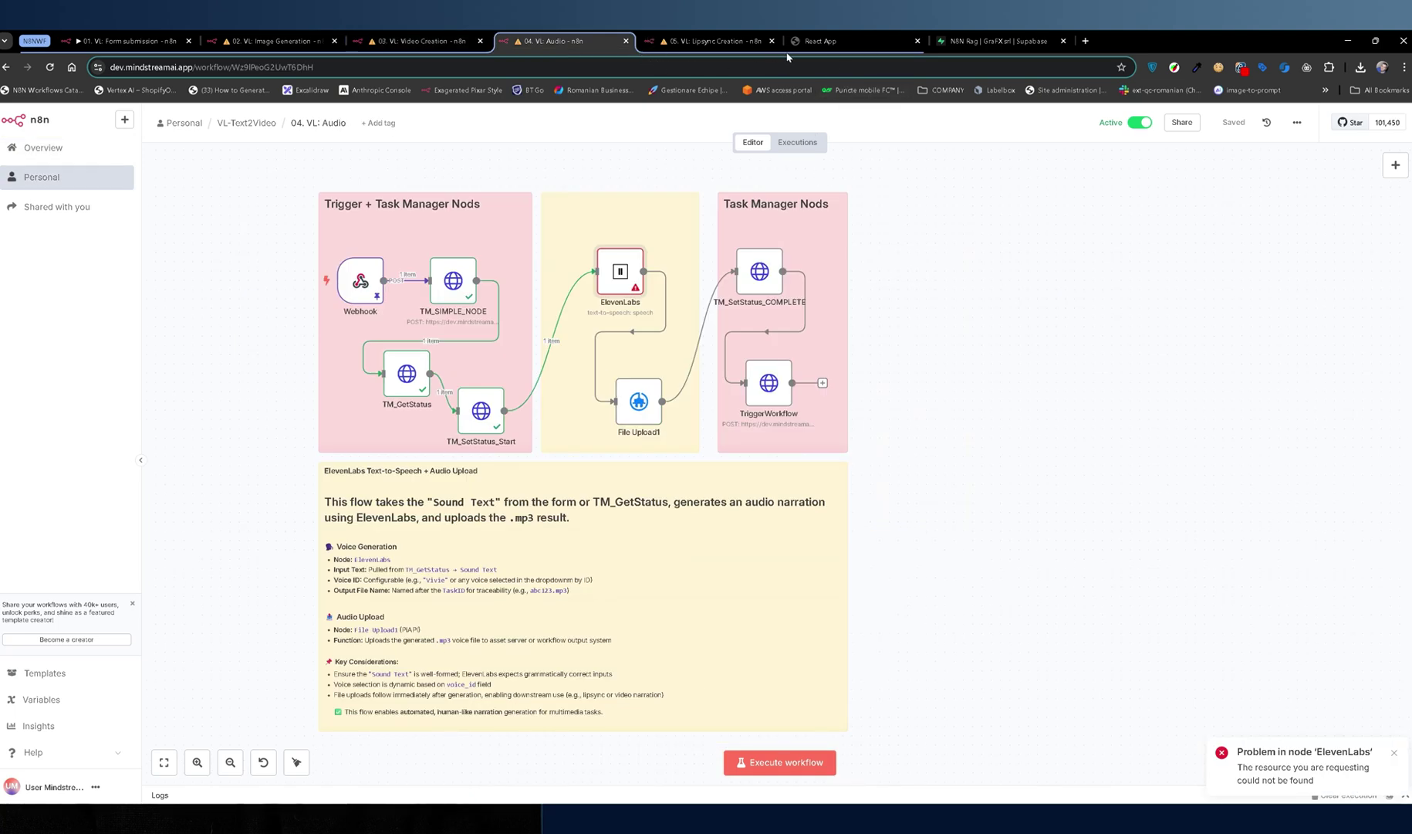
key(ctrl+2)
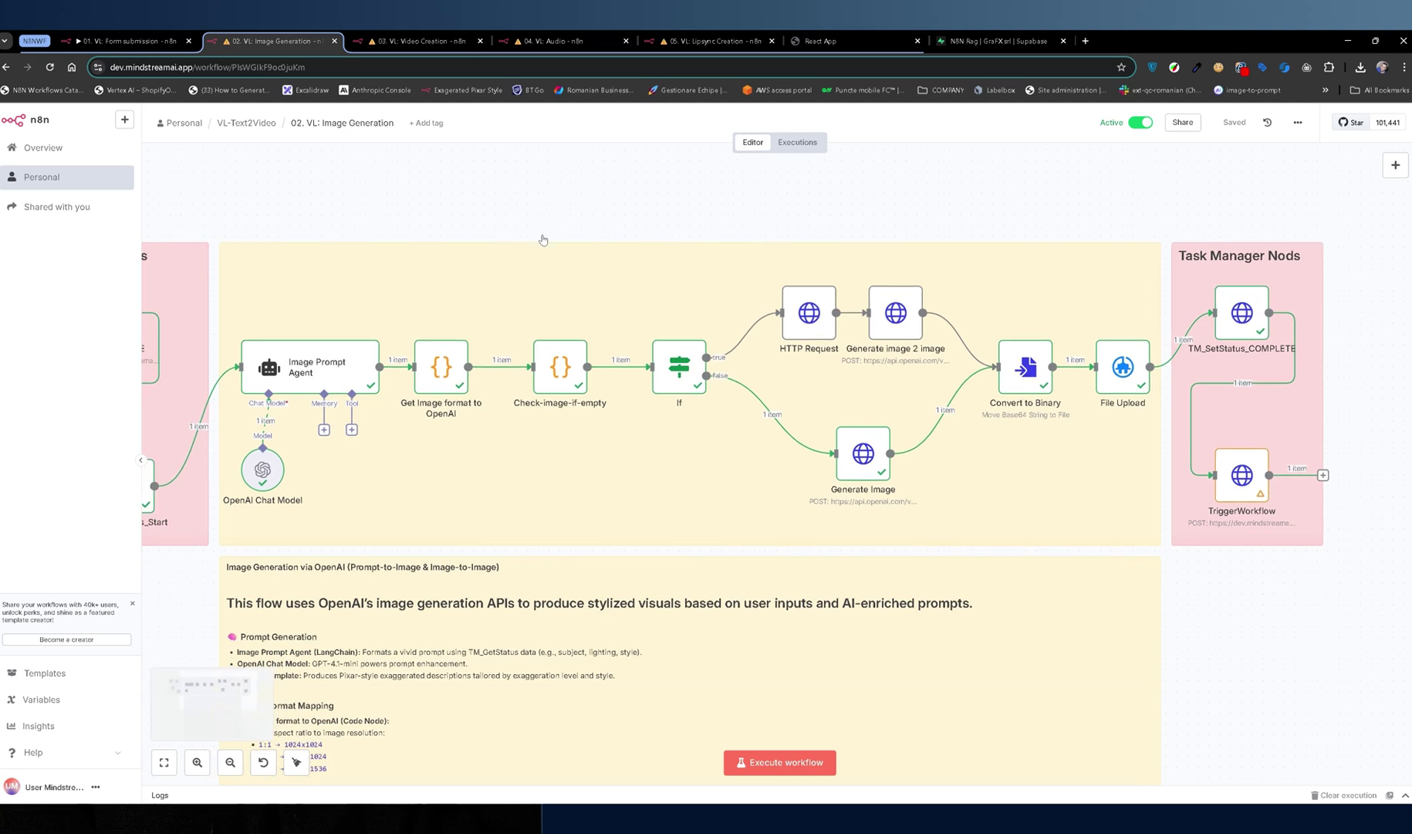
Look over the 03. VL: Video Creation and 04. VL: Audio workflows.
click(413, 41)
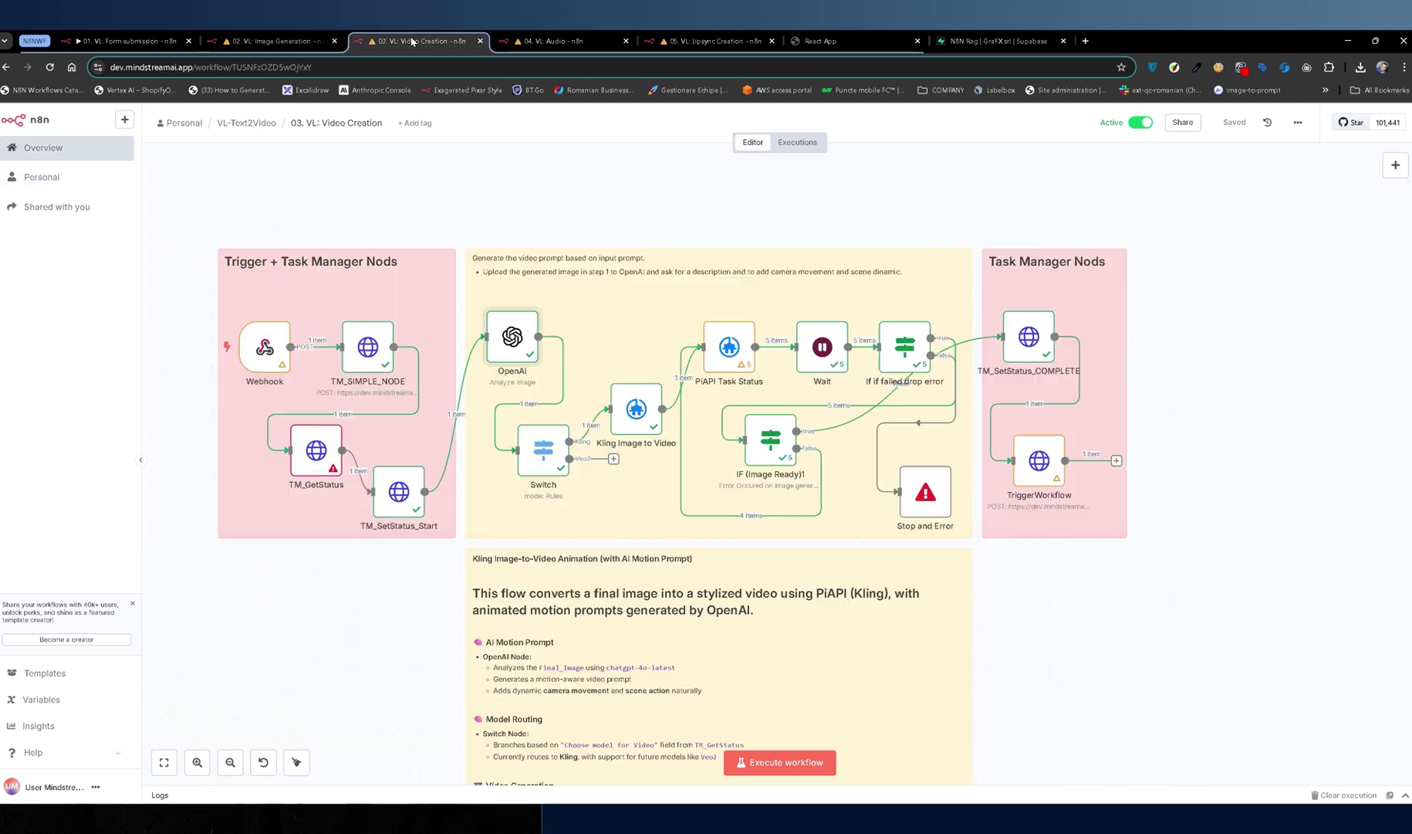
click(561, 43)
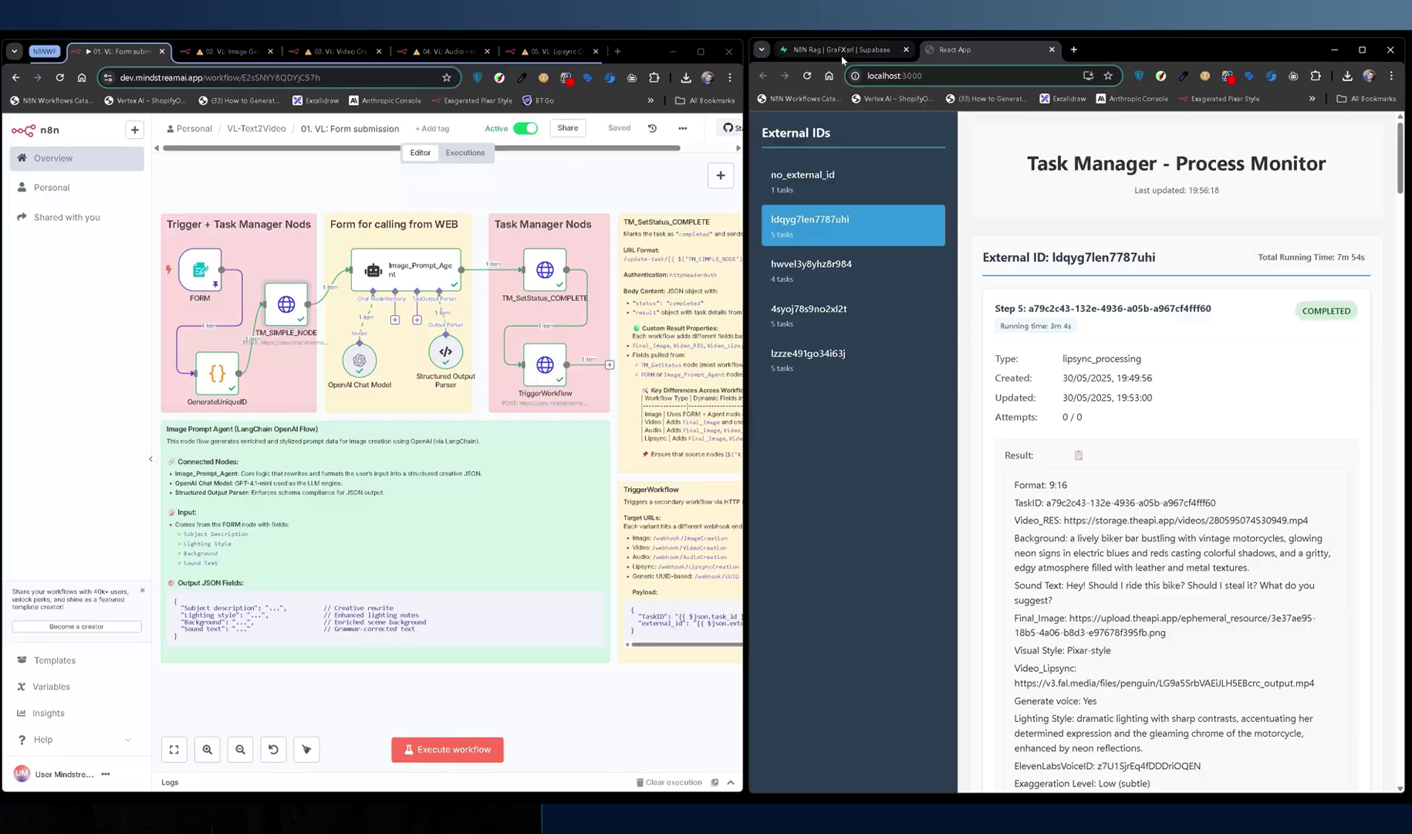
Bring up the task_manager table in Supabase and execute the 01. VL: Form submission workflow in n8n.
click(843, 51)
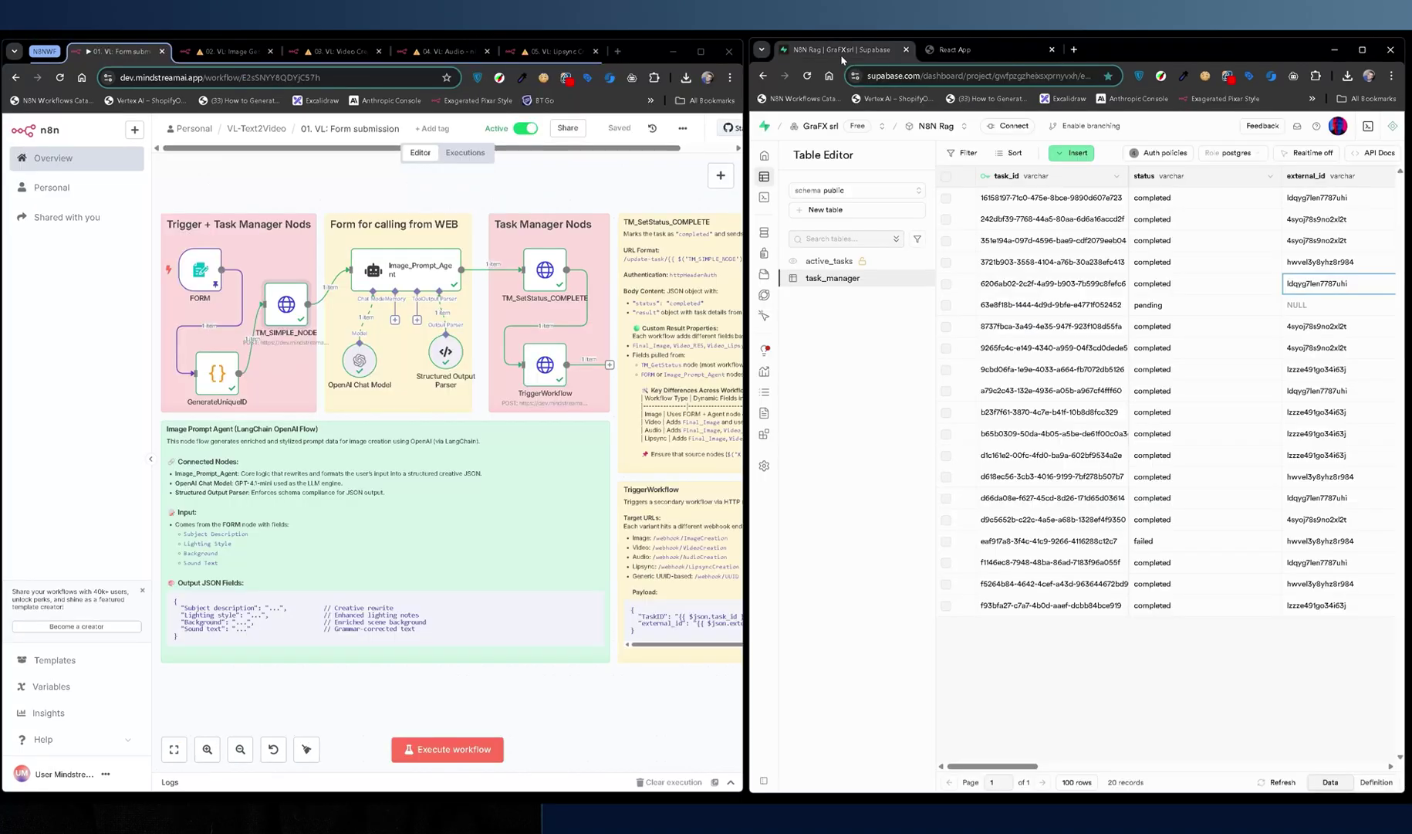
scroll(382, 203, left, 2)
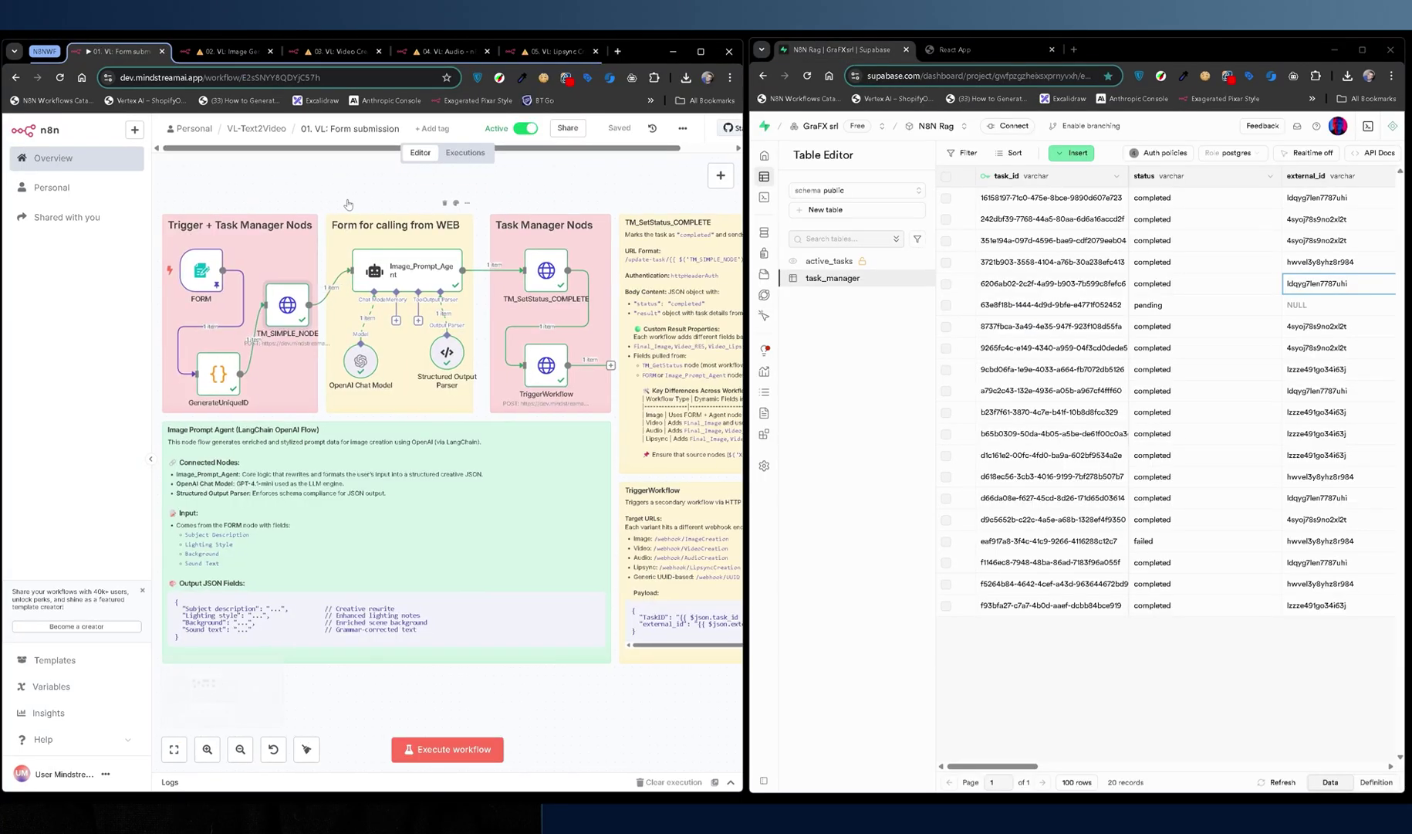
click(446, 756)
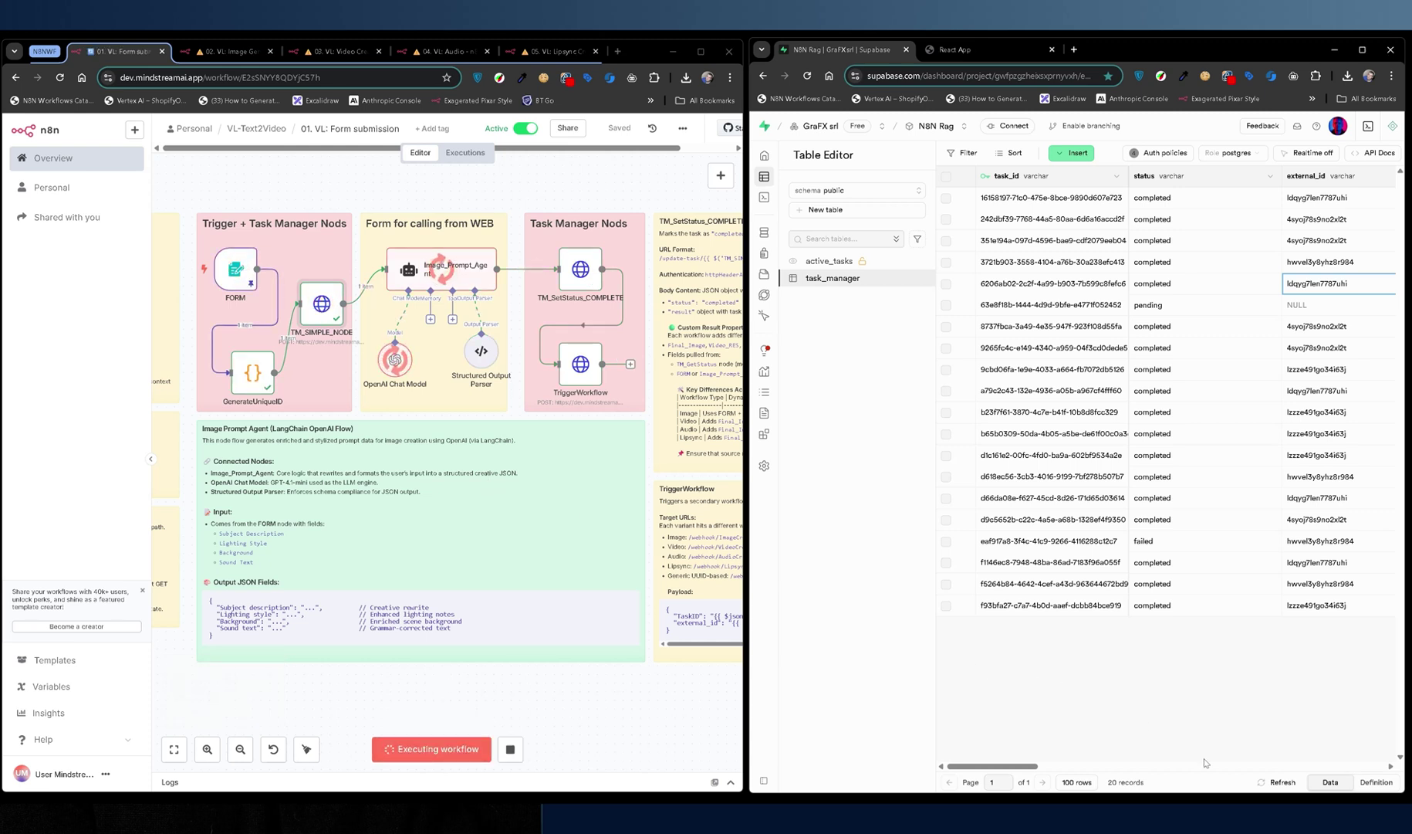
Refresh the task_manager table in Supabase and check the status of the new run's two tasks.
click(1282, 784)
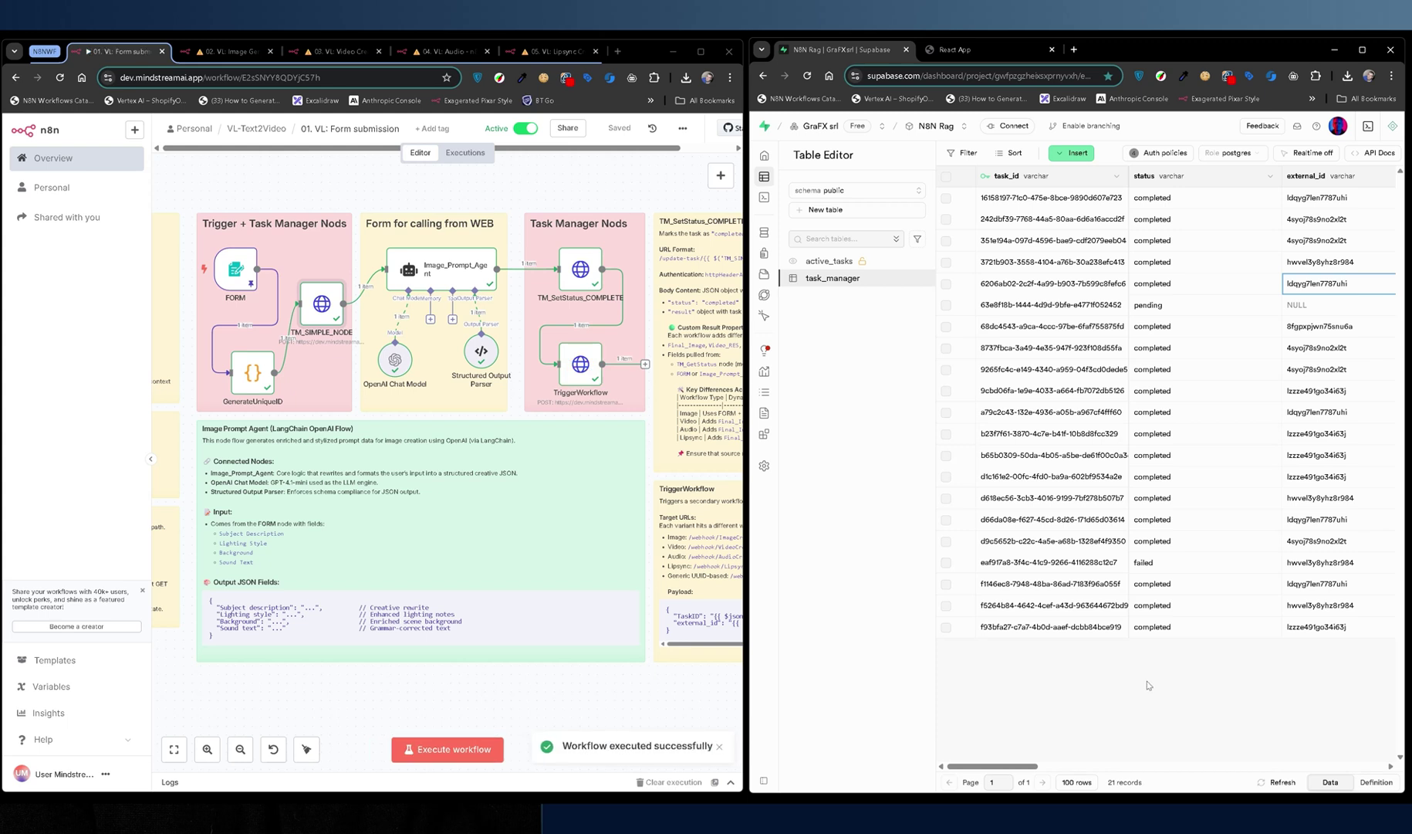
click(1277, 781)
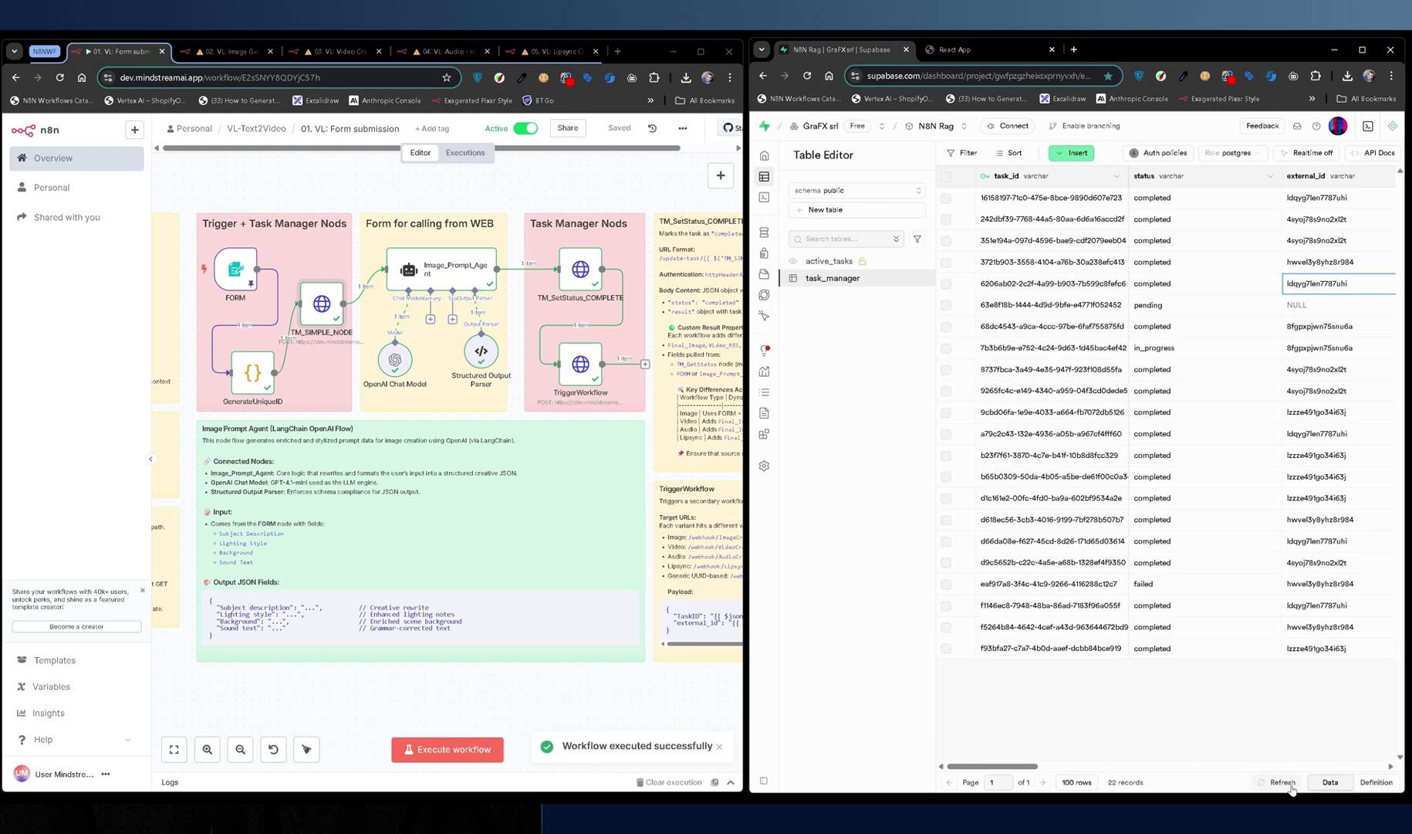
click(1160, 349)
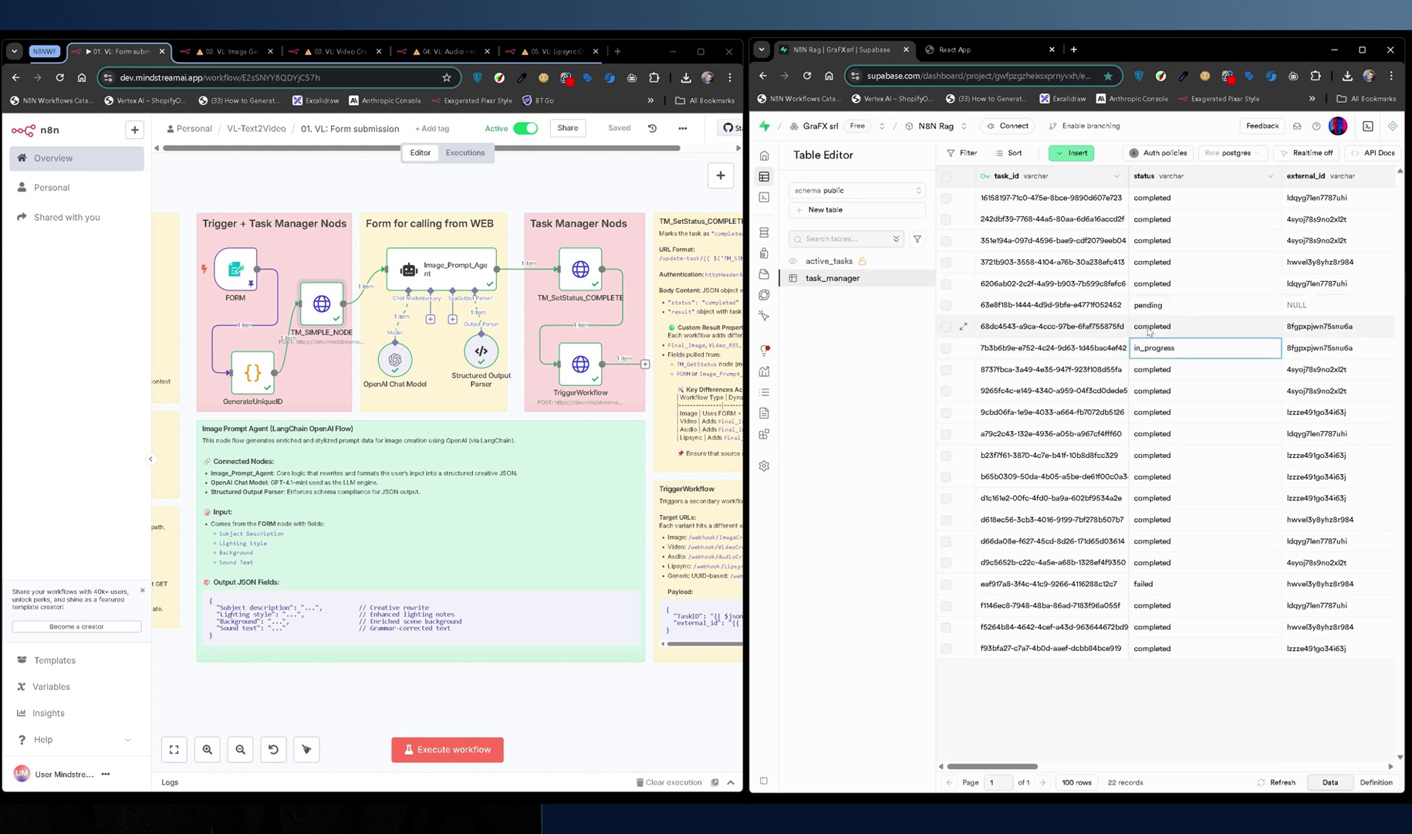
click(1154, 332)
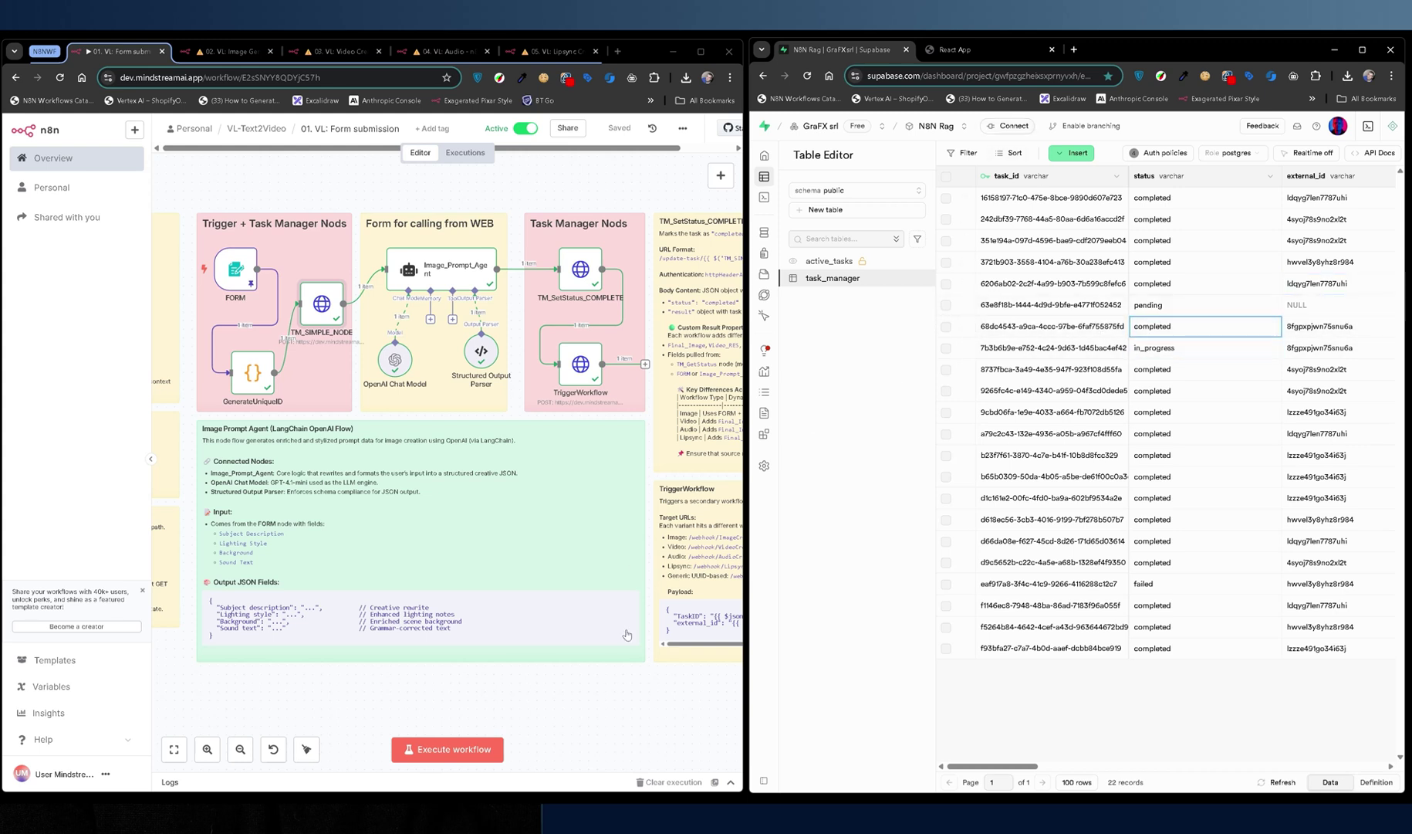
Inspect the settings and output of TM_SIMPLE_NODE and TM_GetStatus in the 02. VL: Image Generation workflow.
click(216, 54)
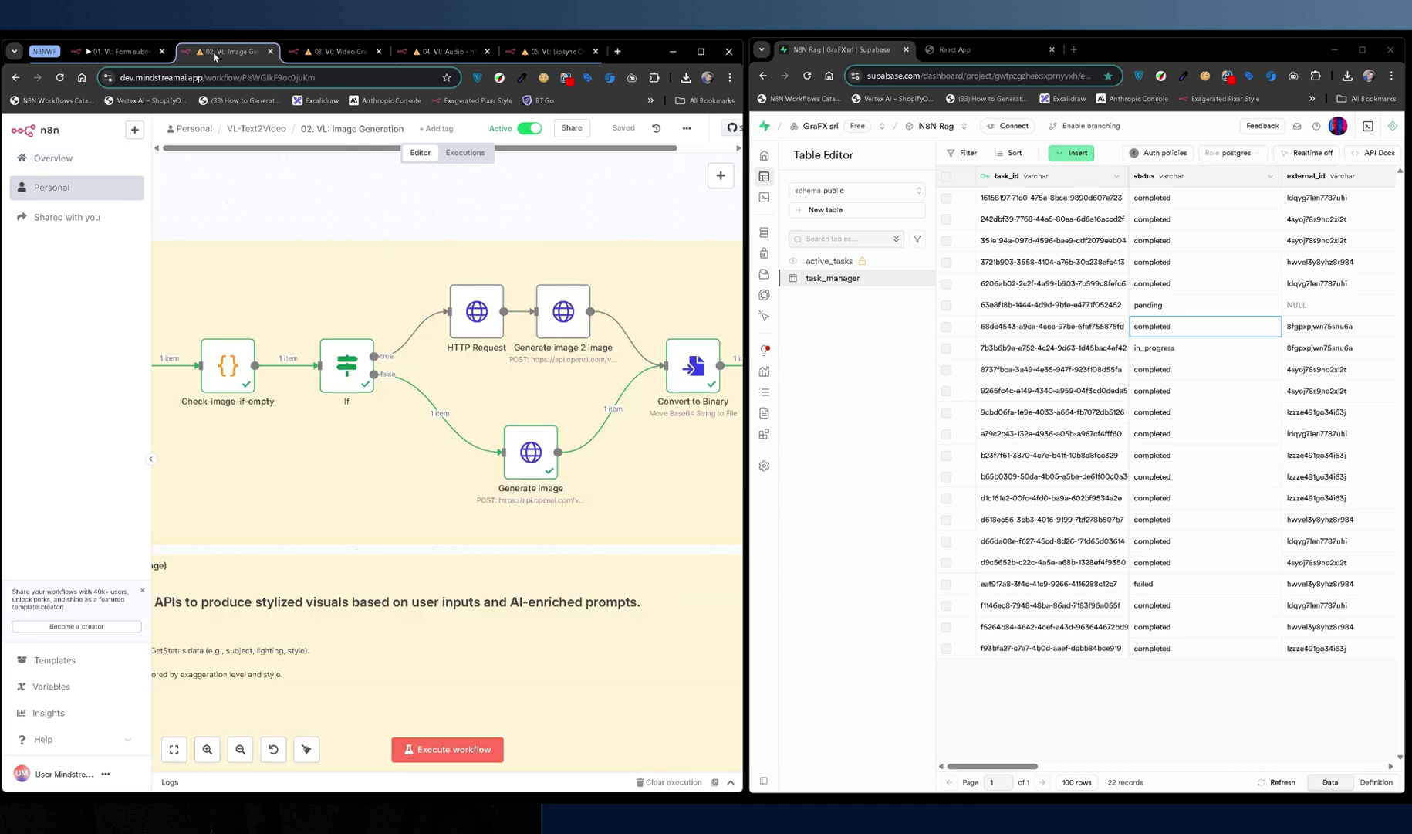
drag(327, 309, 432, 310)
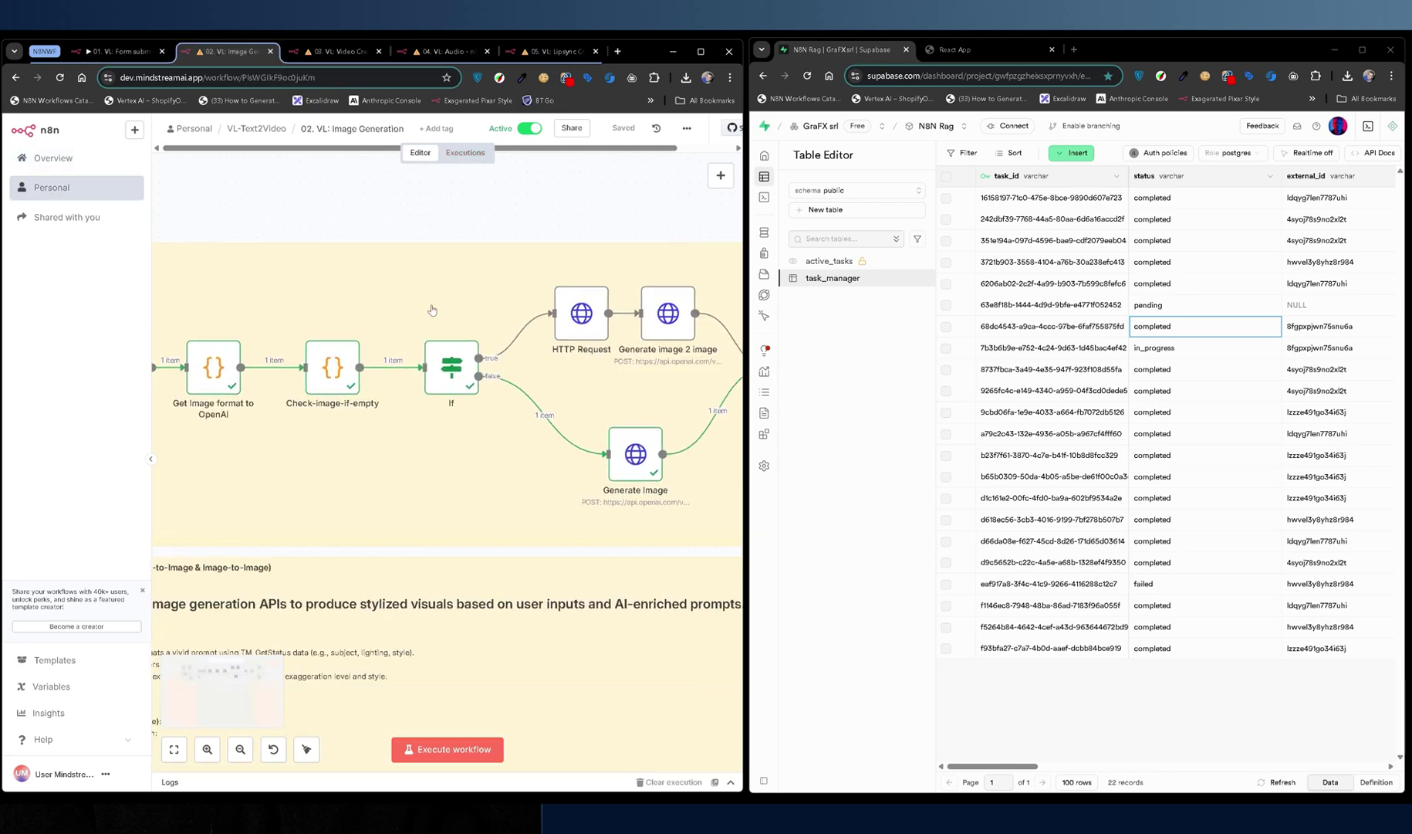
scroll(431, 310, down, 6)
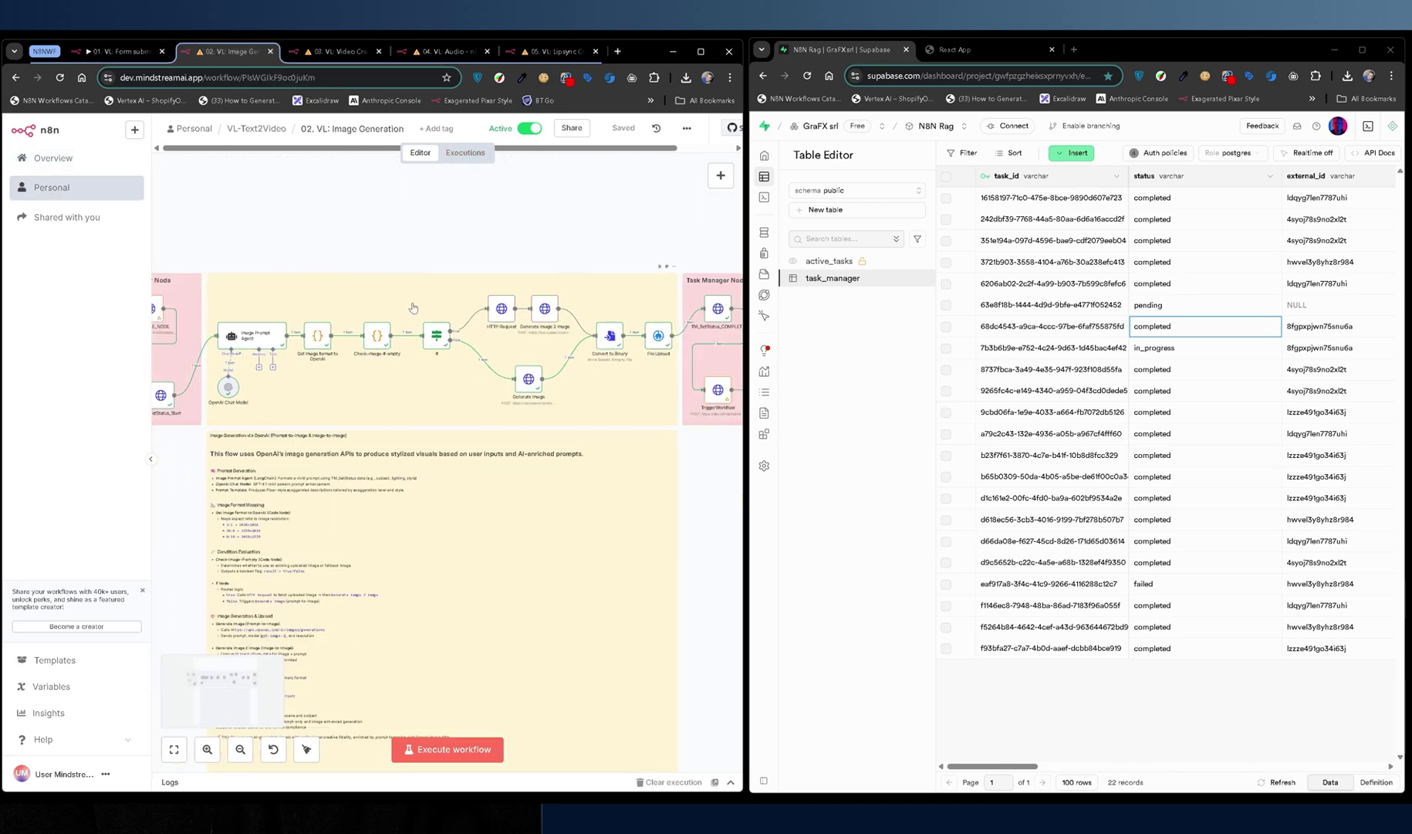
scroll(446, 303, left, 1)
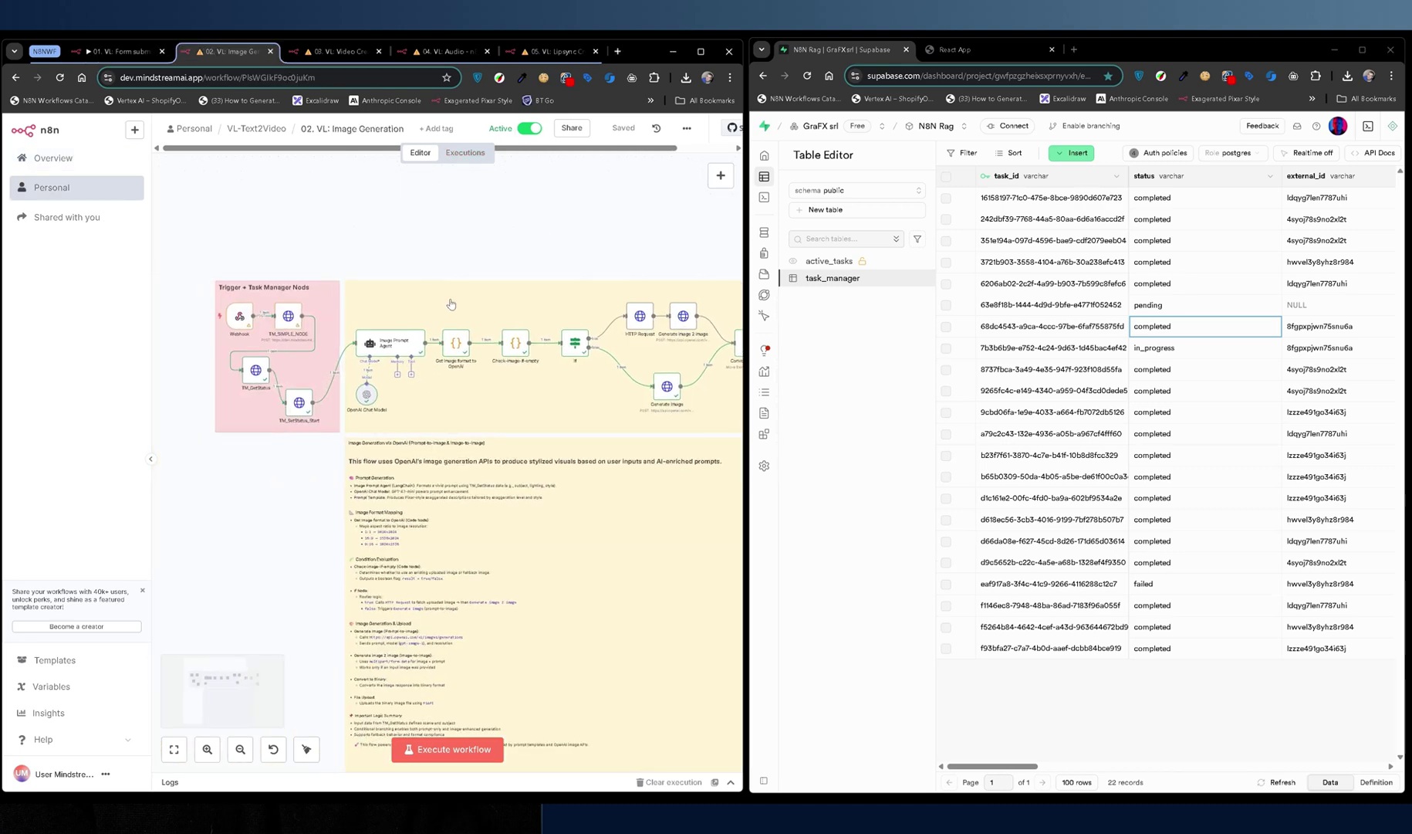
double_click(288, 318)
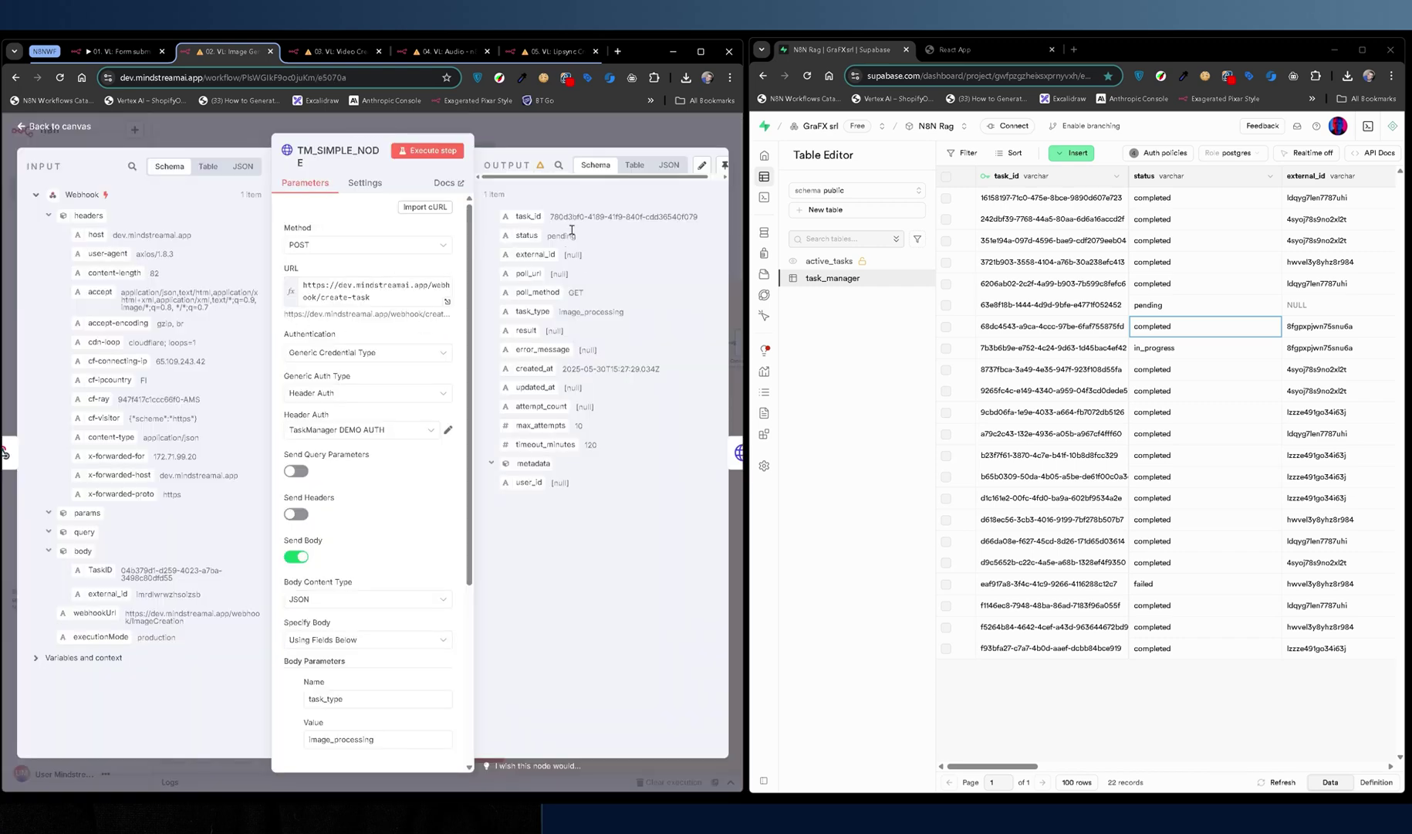
key(Escape)
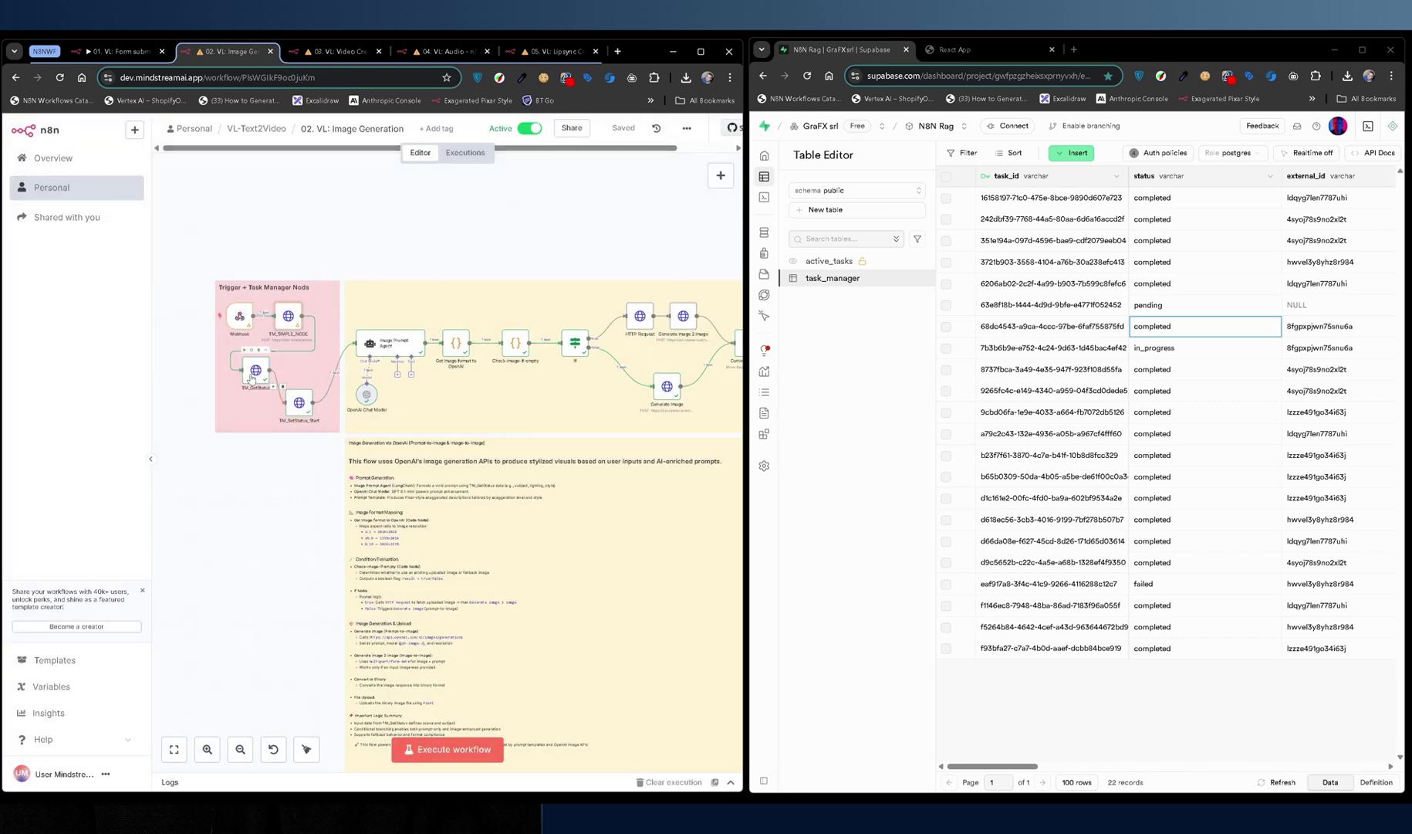
double_click(253, 378)
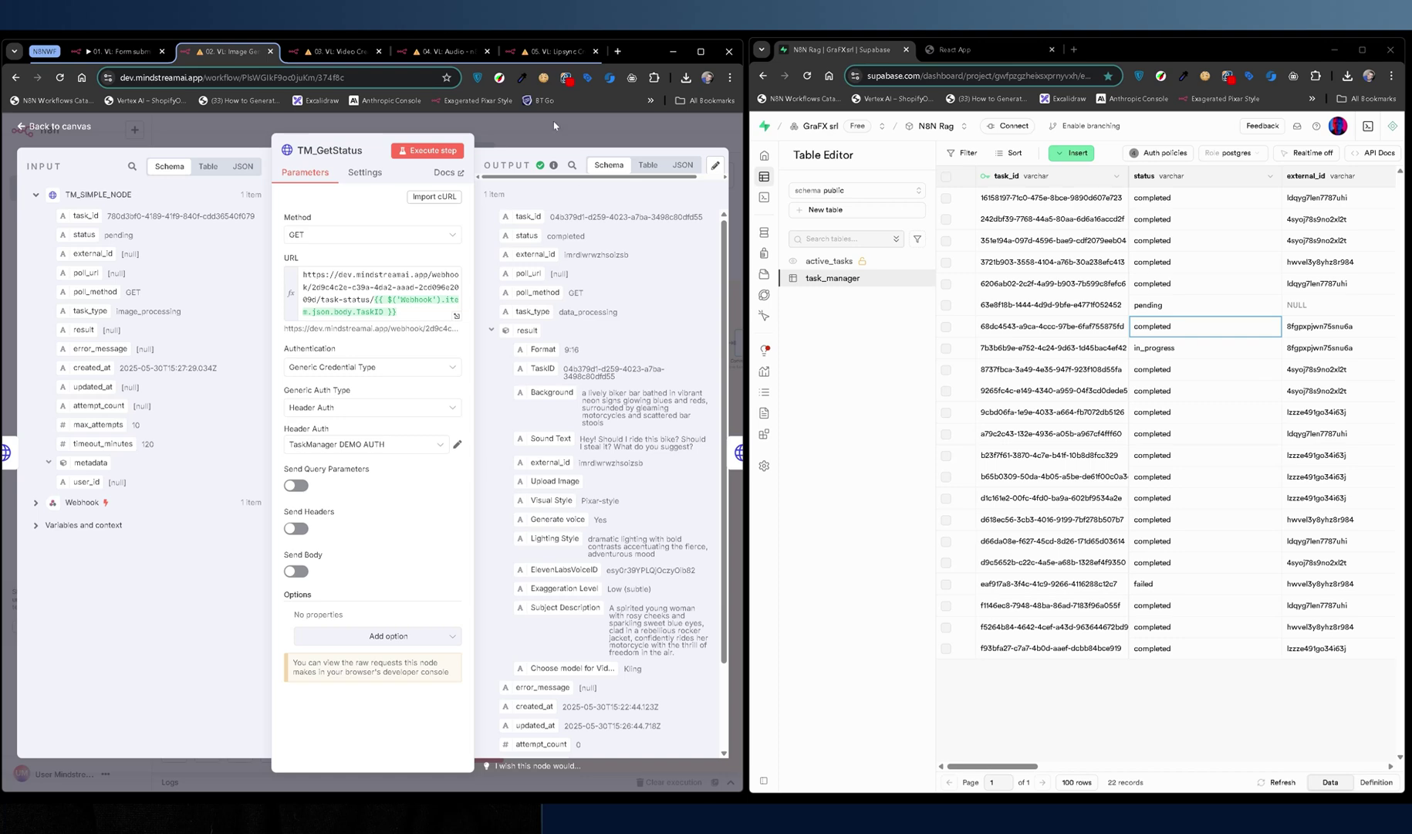
key(Escape)
Check the execution history of Image Generation and Video Creation, opening Video Creation's May 30, 19:57:12 execution.
click(466, 152)
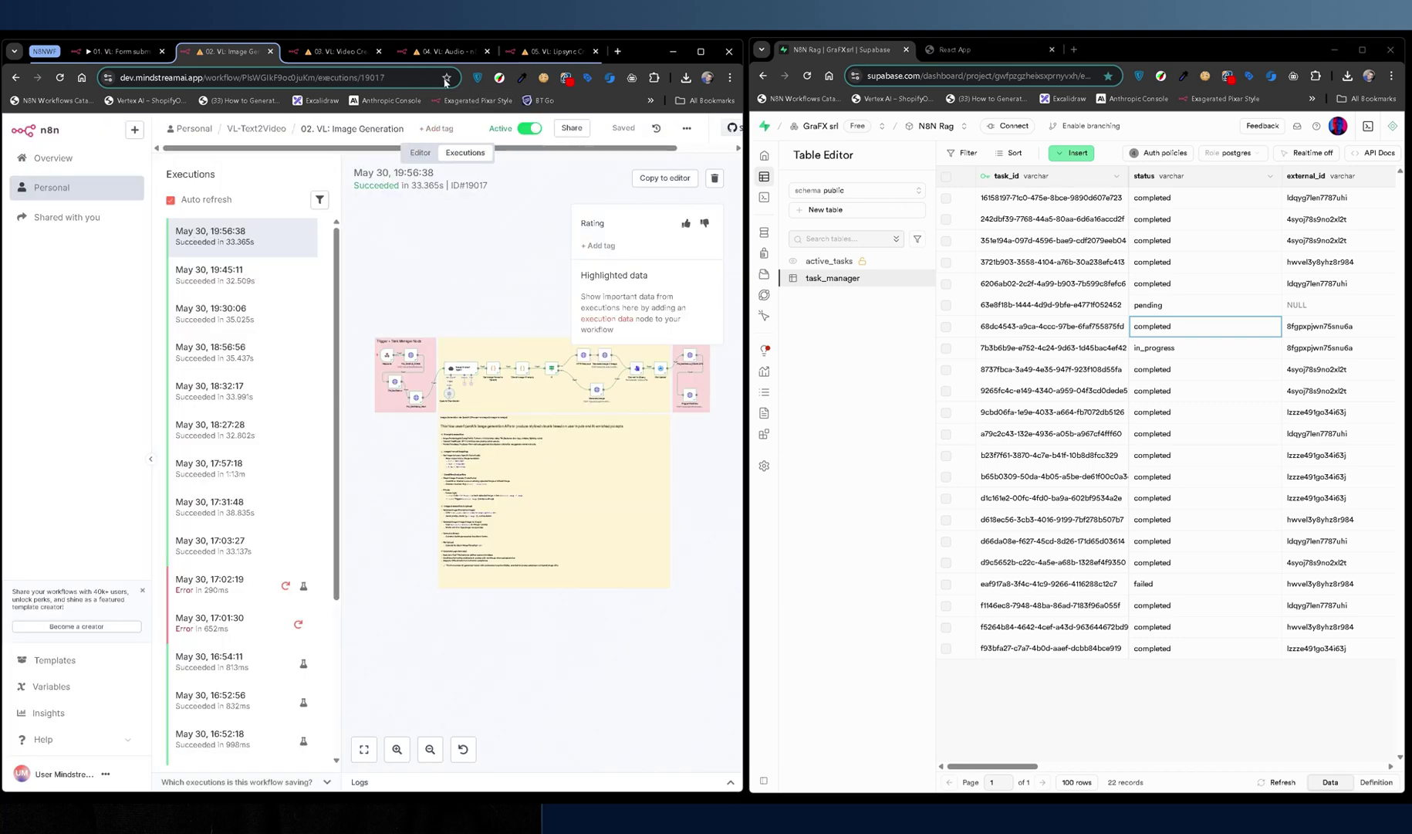
click(336, 51)
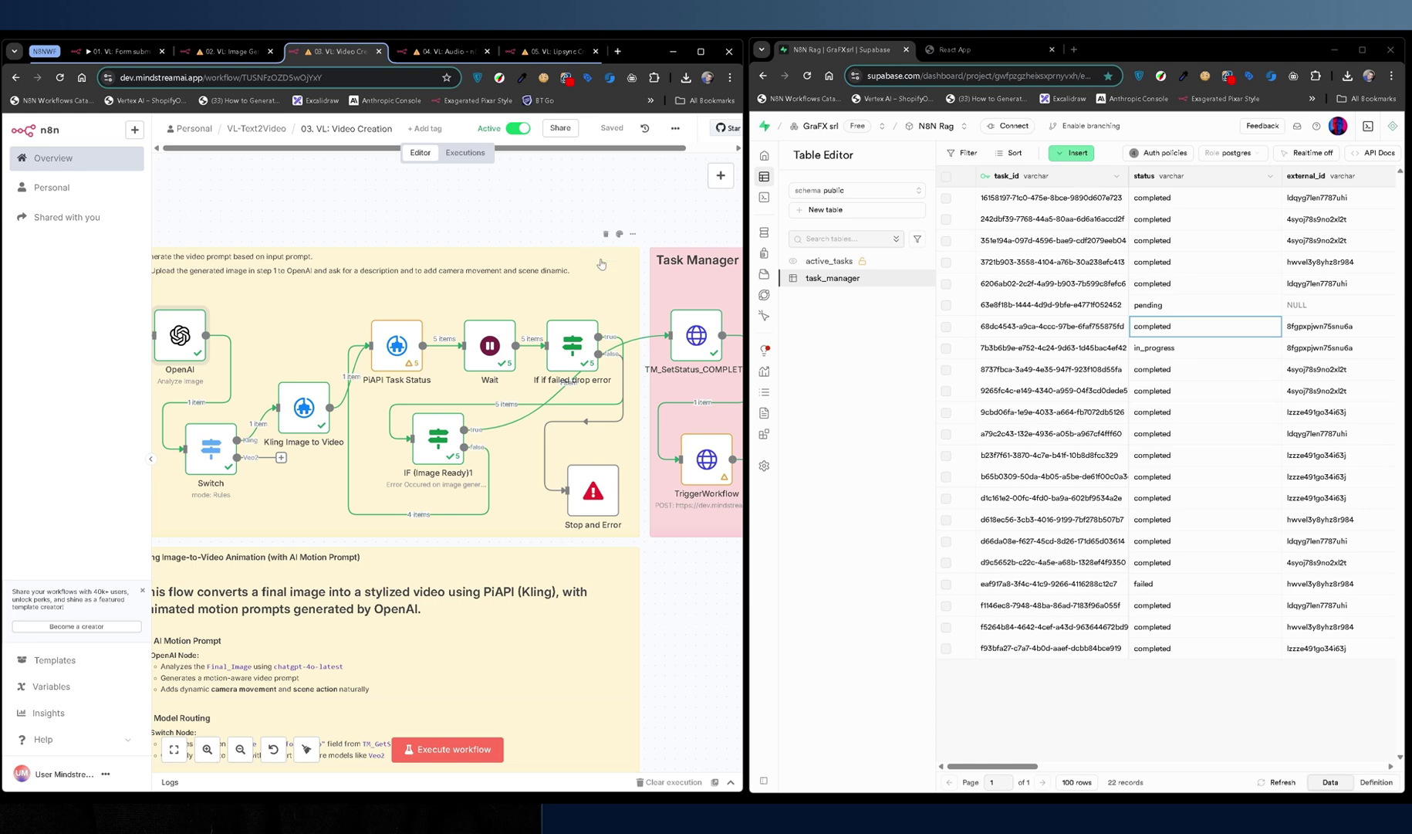
scroll(540, 231, right, 3)
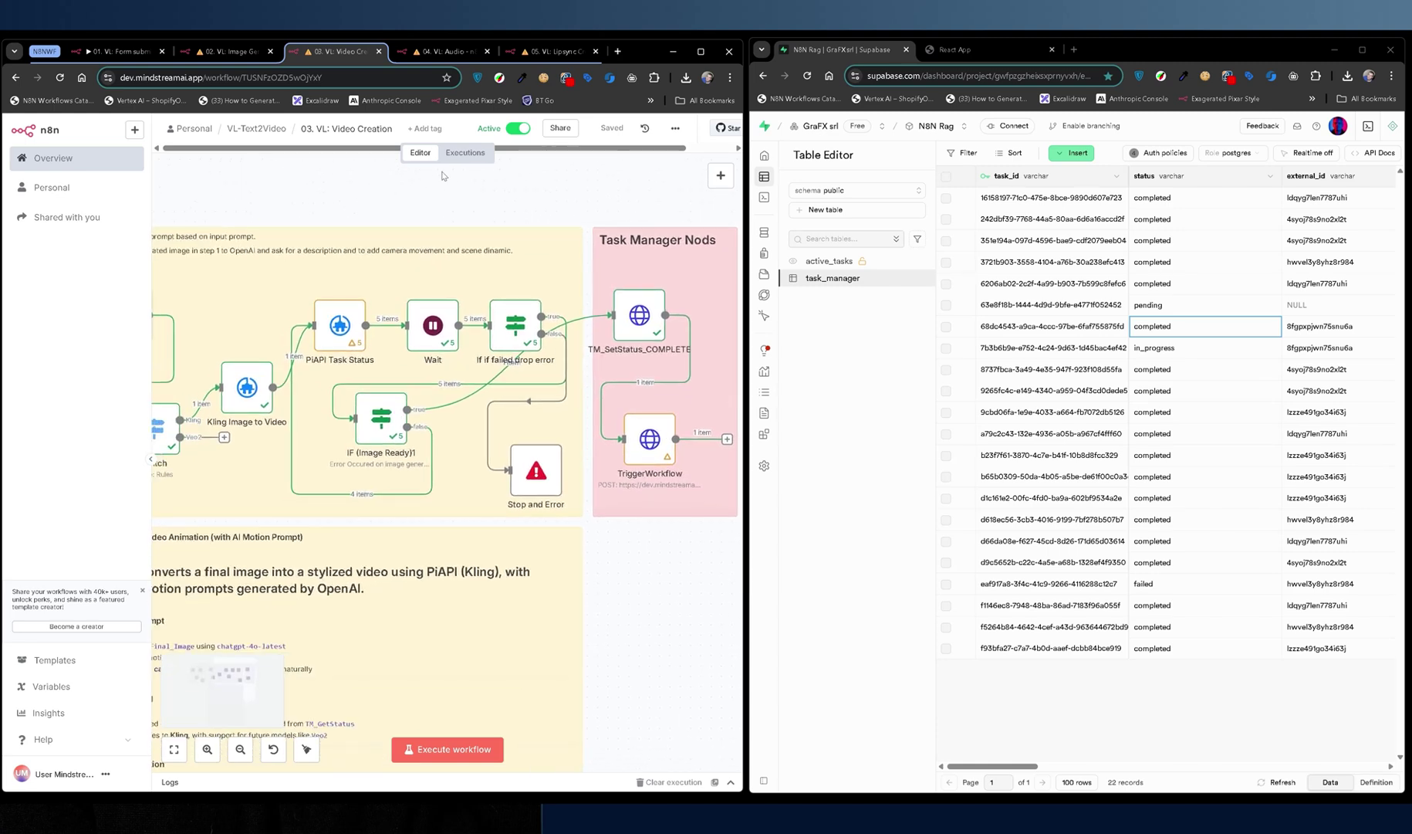
click(463, 152)
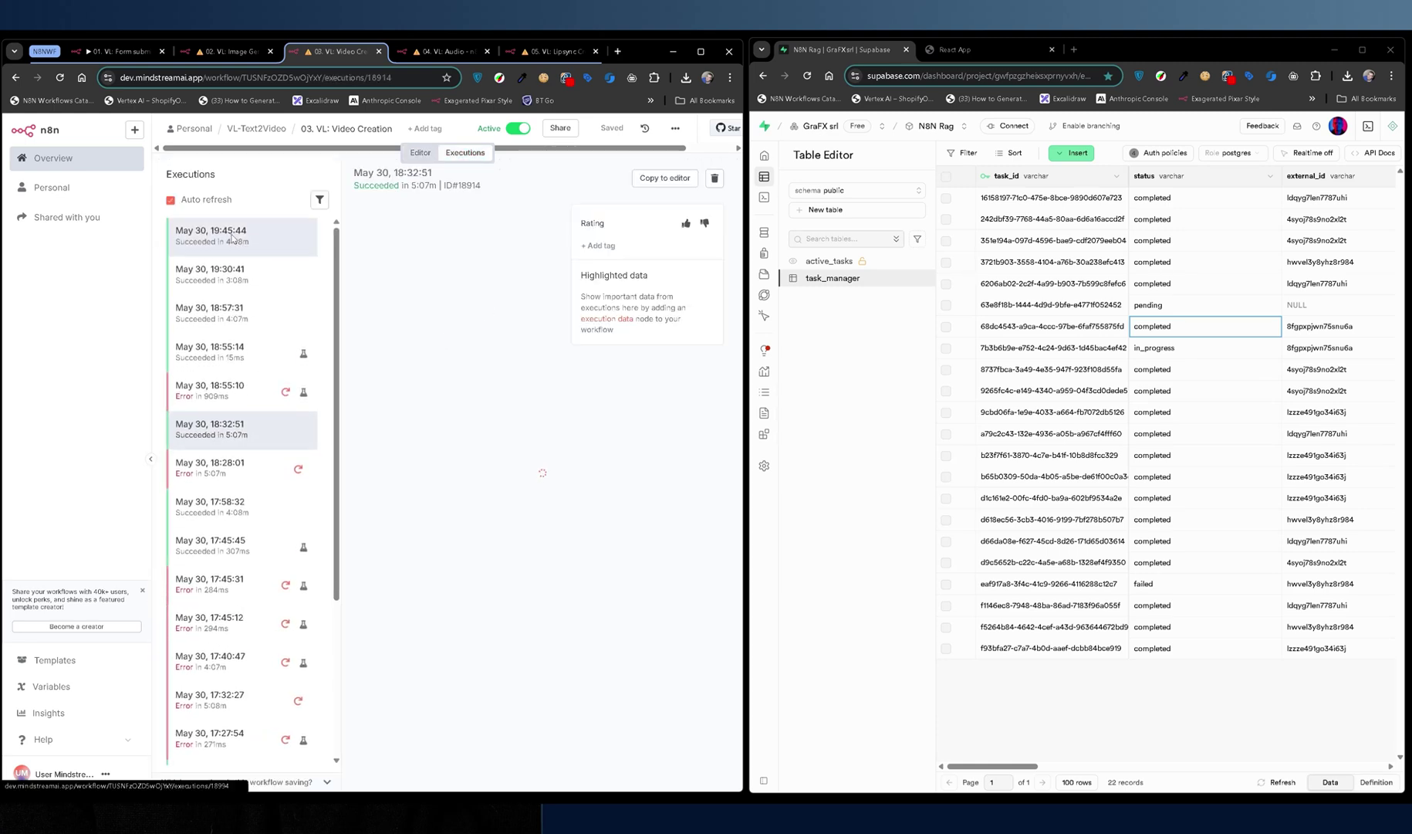
click(232, 237)
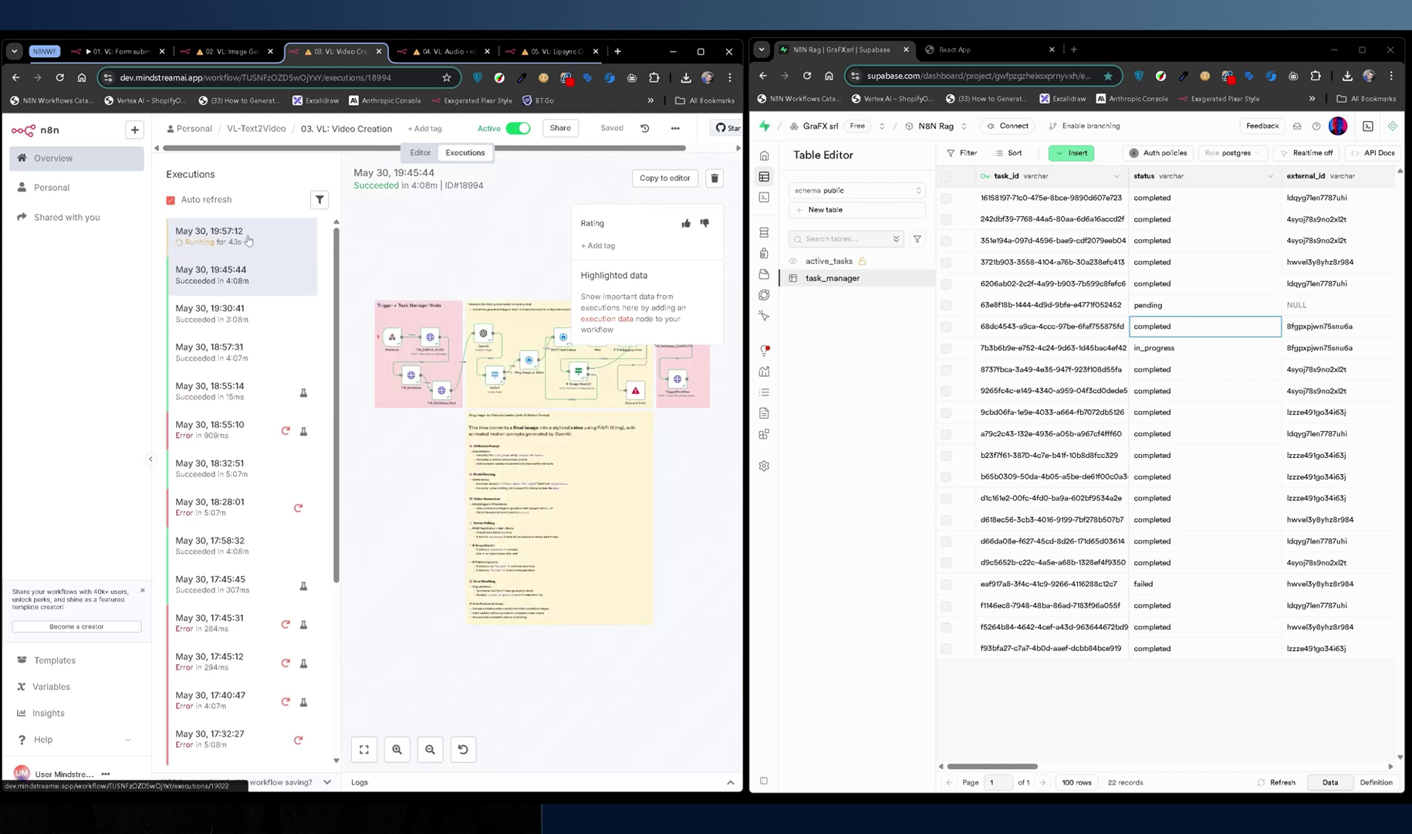
click(249, 240)
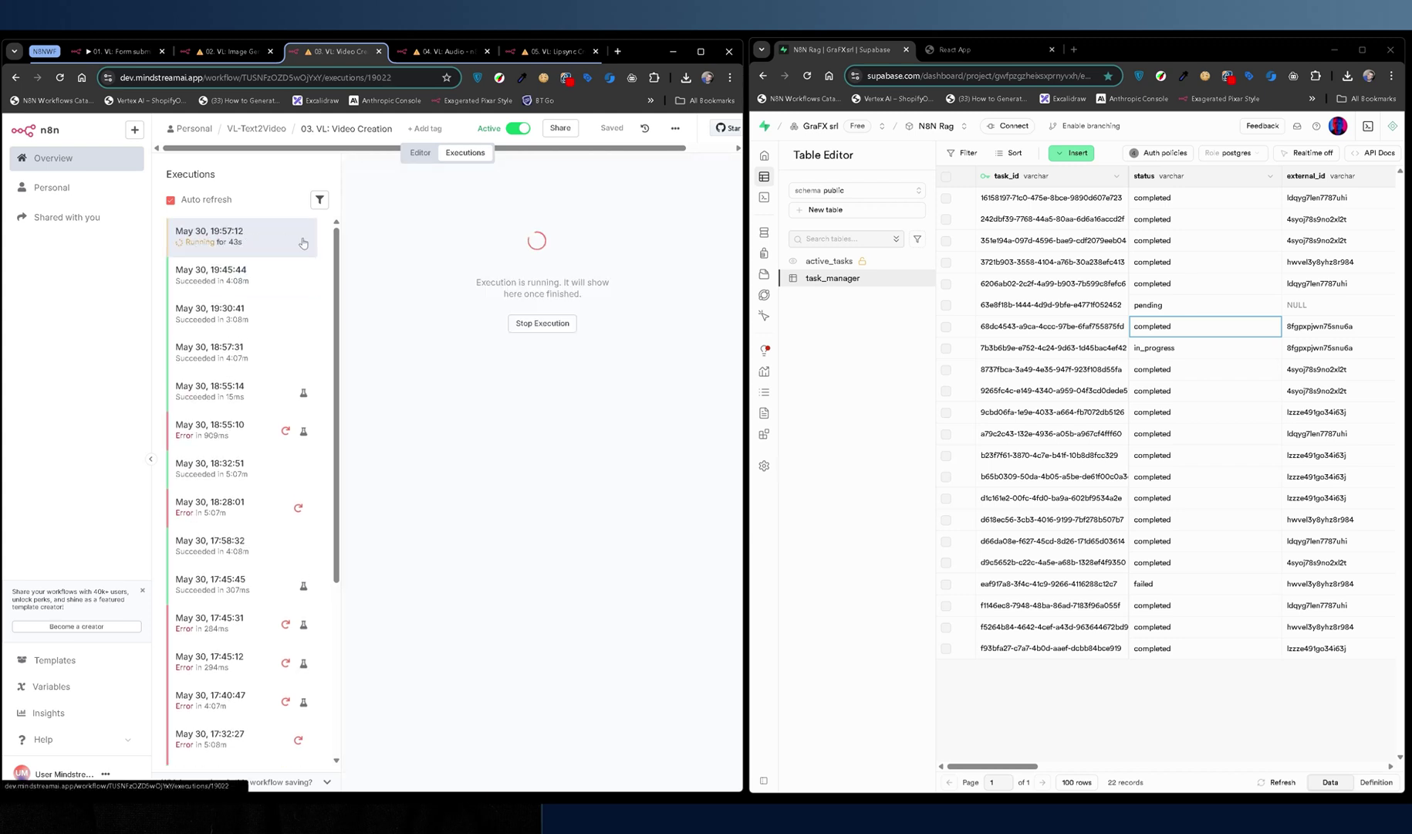
Open external ID 8fgpxpjwn75snu6a in the Task Manager Process Monitor and review the Step 1 data_processing result.
click(954, 51)
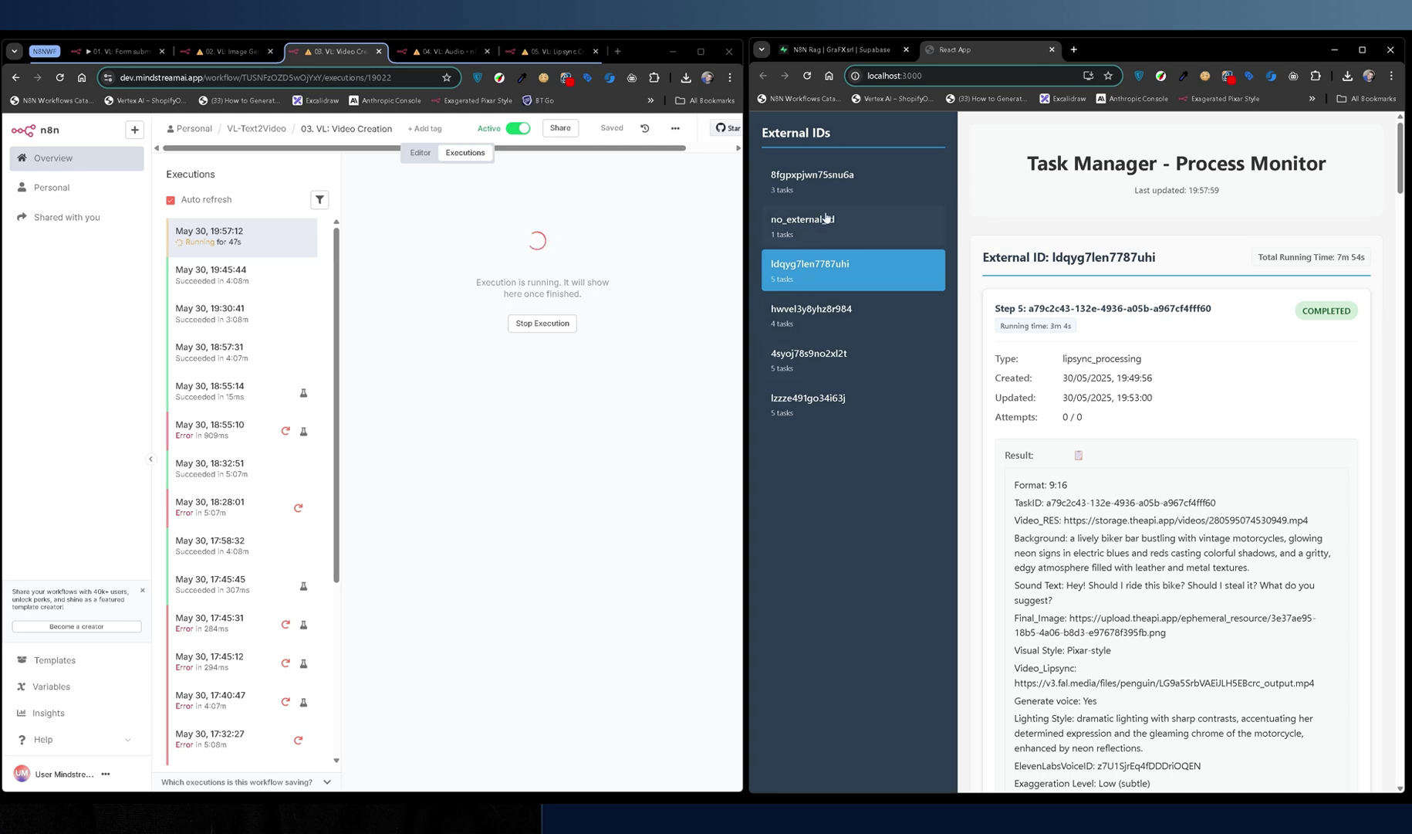
click(824, 189)
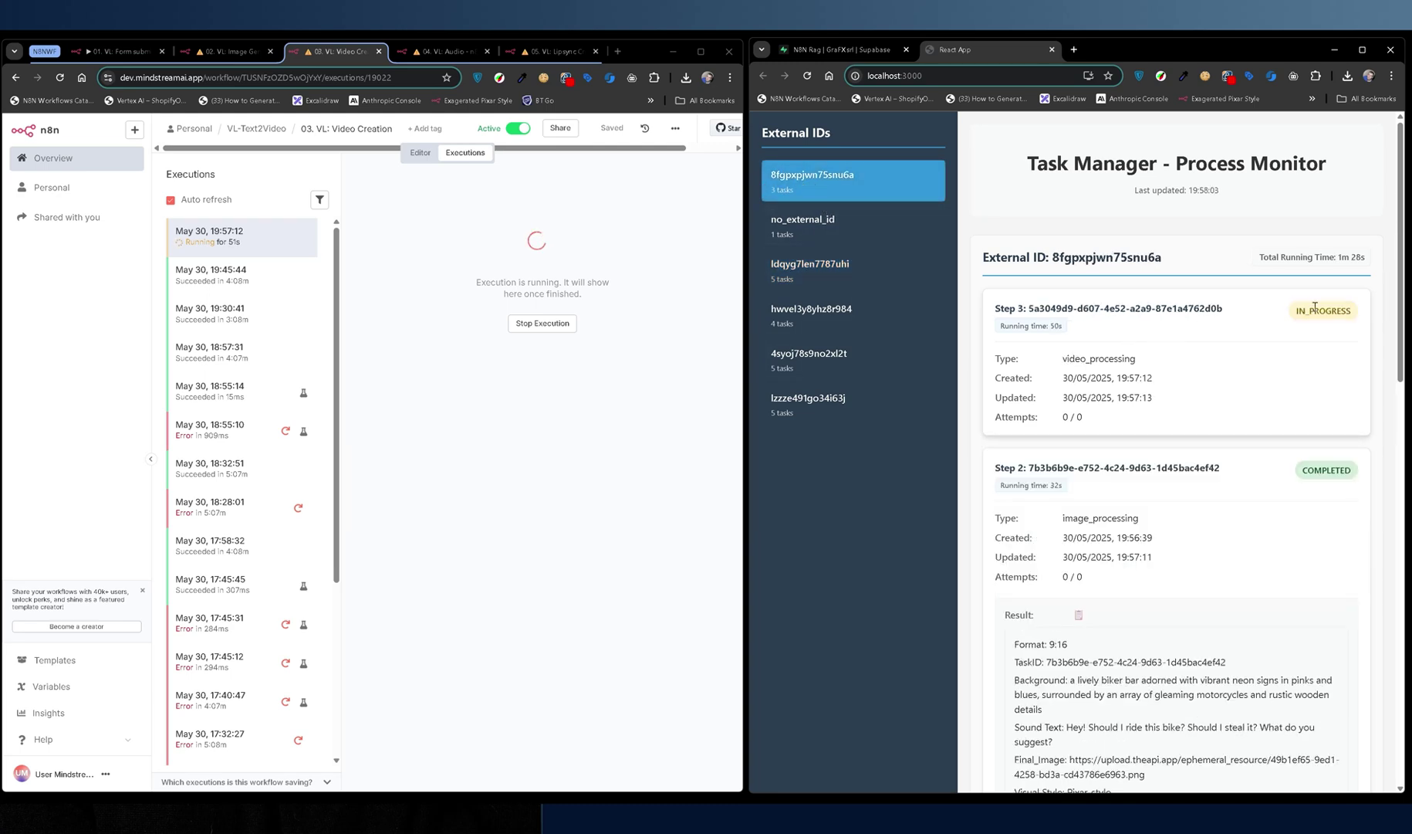
scroll(1296, 368, down, 15)
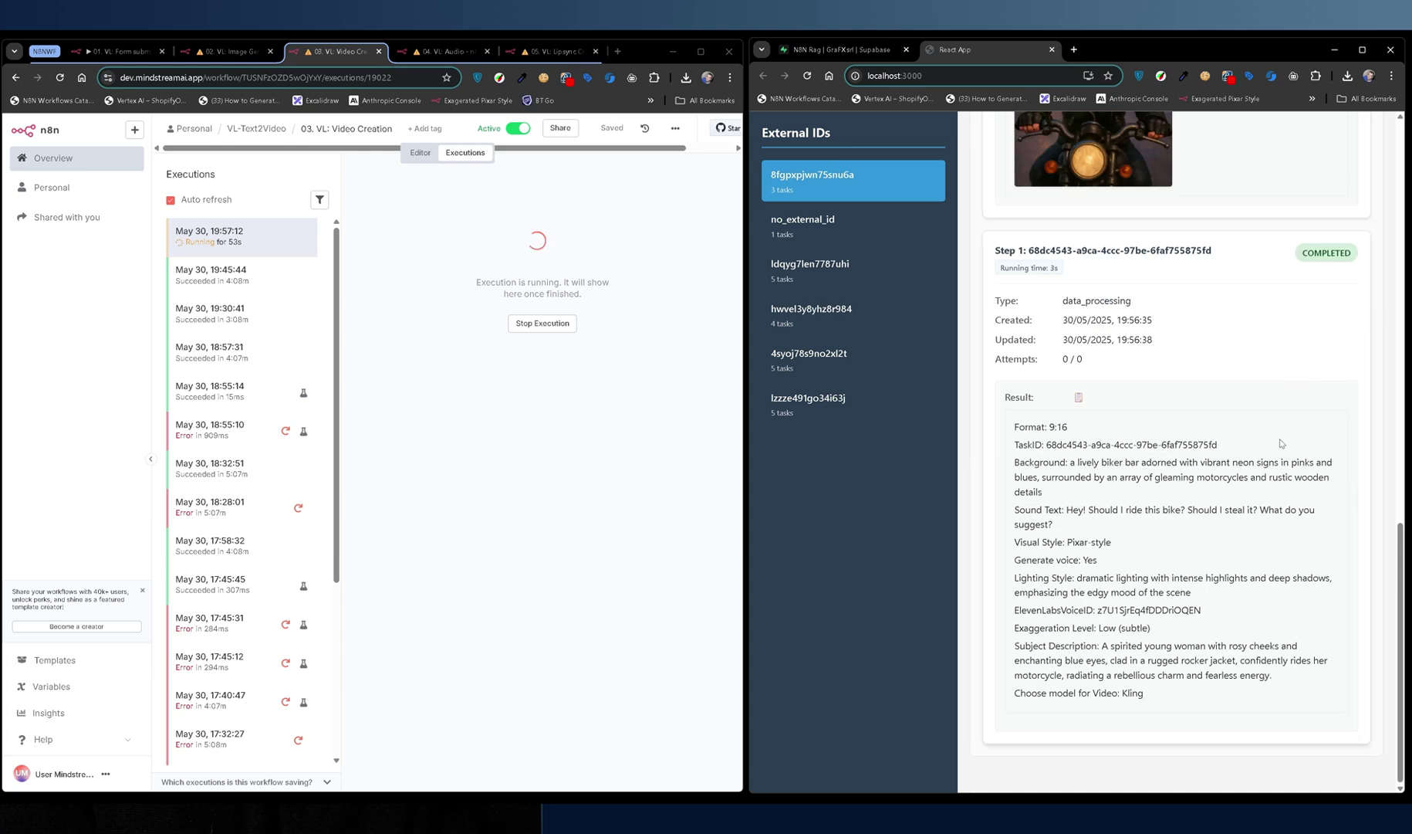
drag(991, 244, 1254, 695)
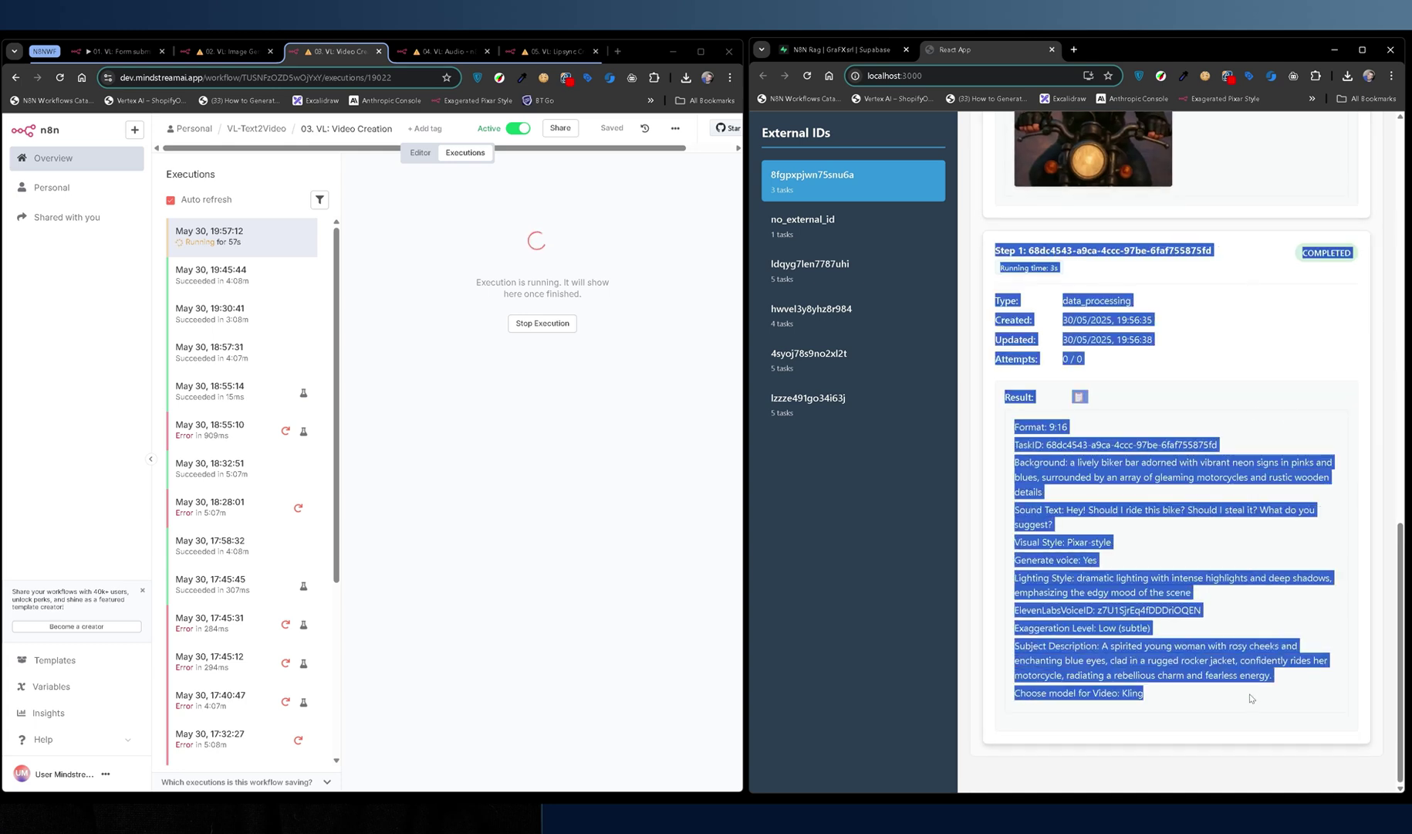
click(1253, 694)
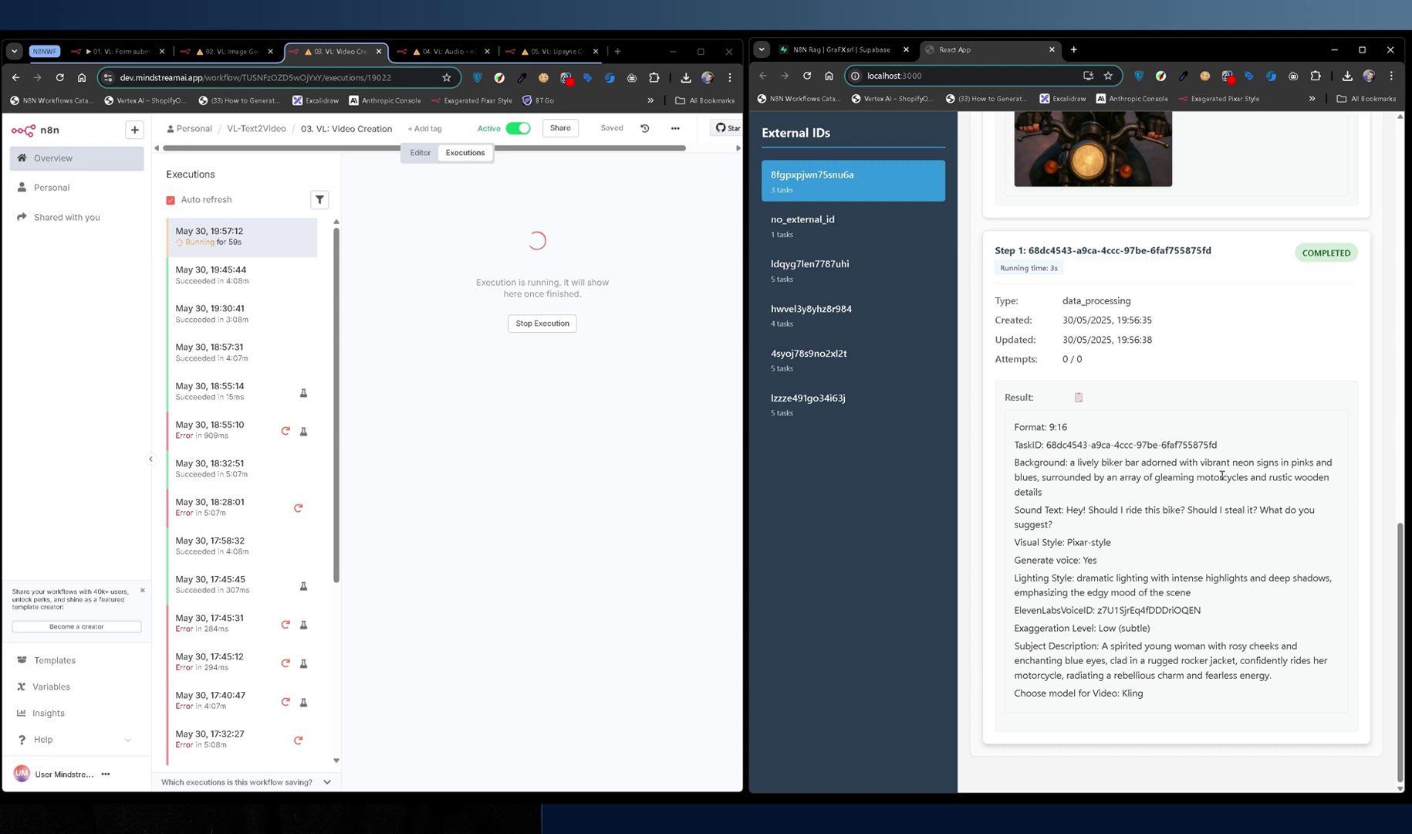
Review the Step 2 image_processing result with its generated image, and return to the Step 3 video_processing entry.
scroll(1221, 476, up, 3)
scroll(1185, 615, down, 2)
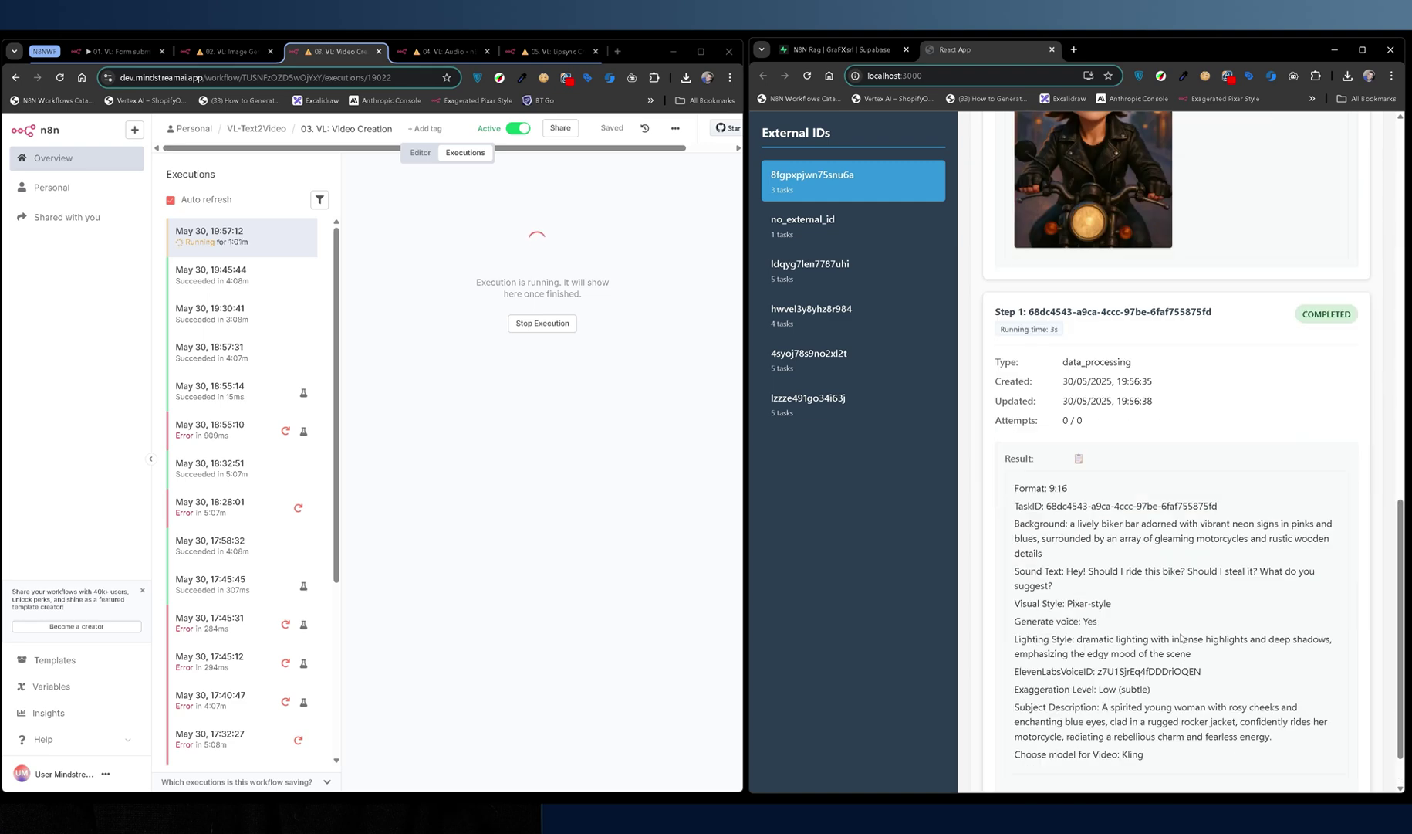
scroll(1165, 594, up, 6)
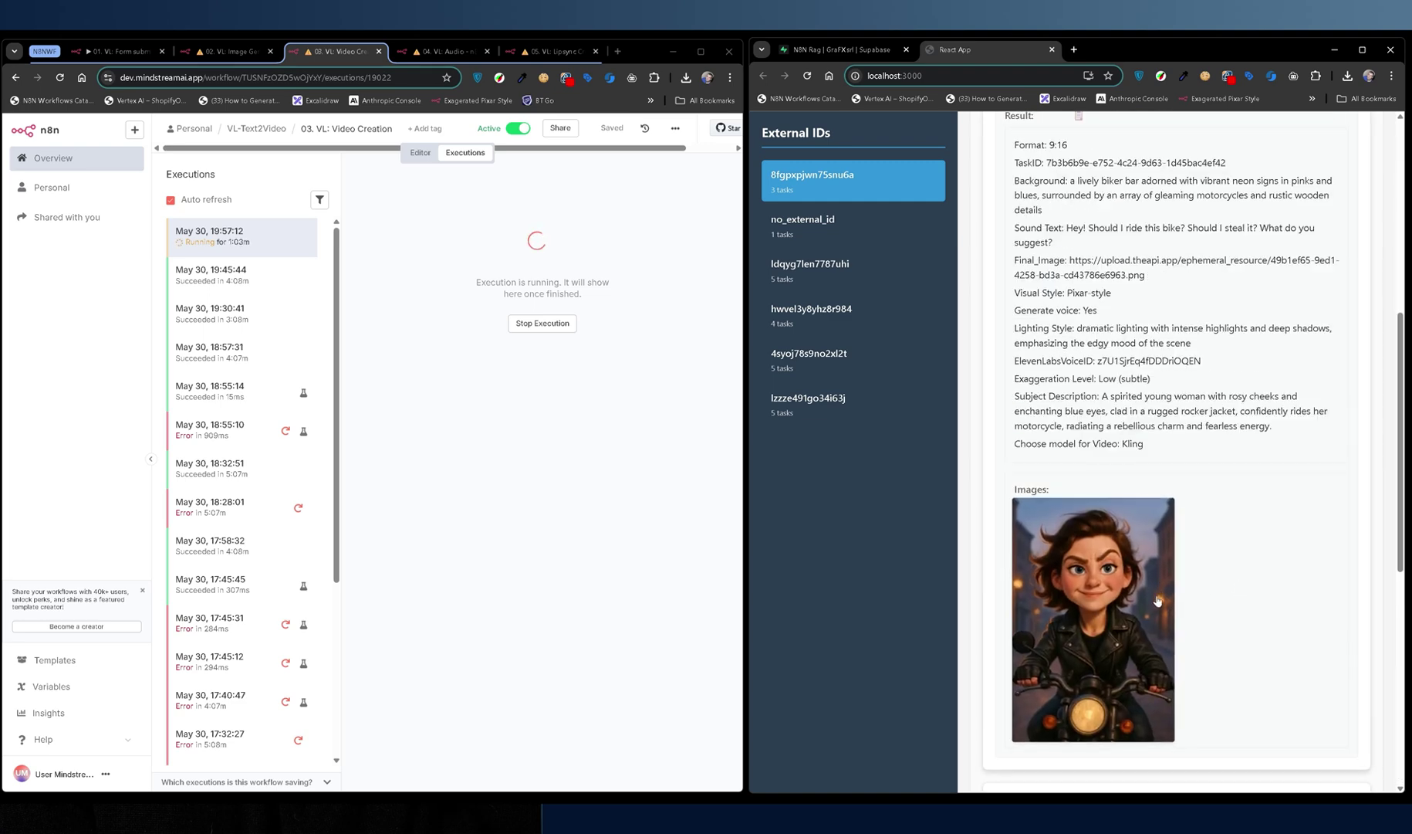
scroll(1286, 584, up, 2)
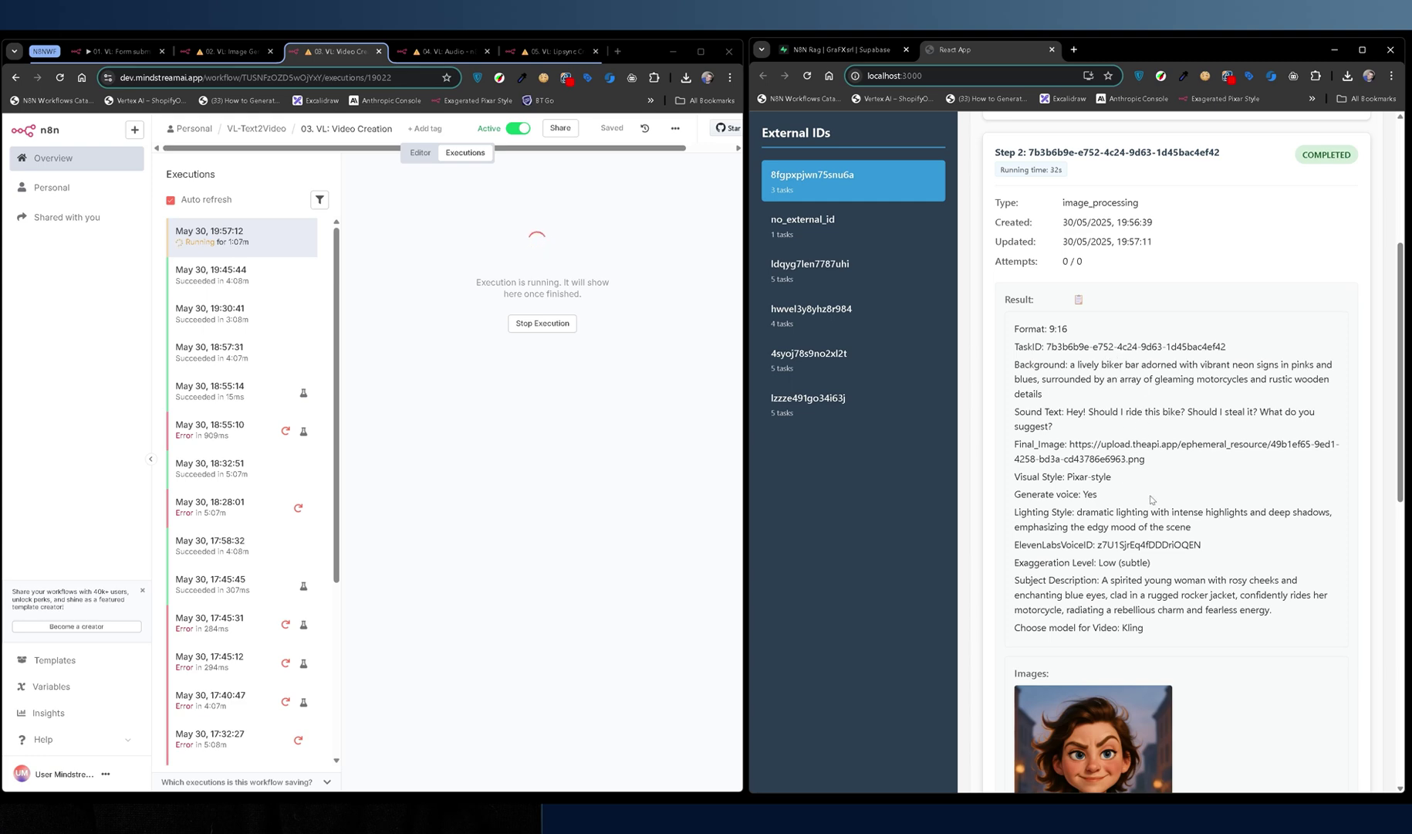
scroll(1151, 499, up, 4)
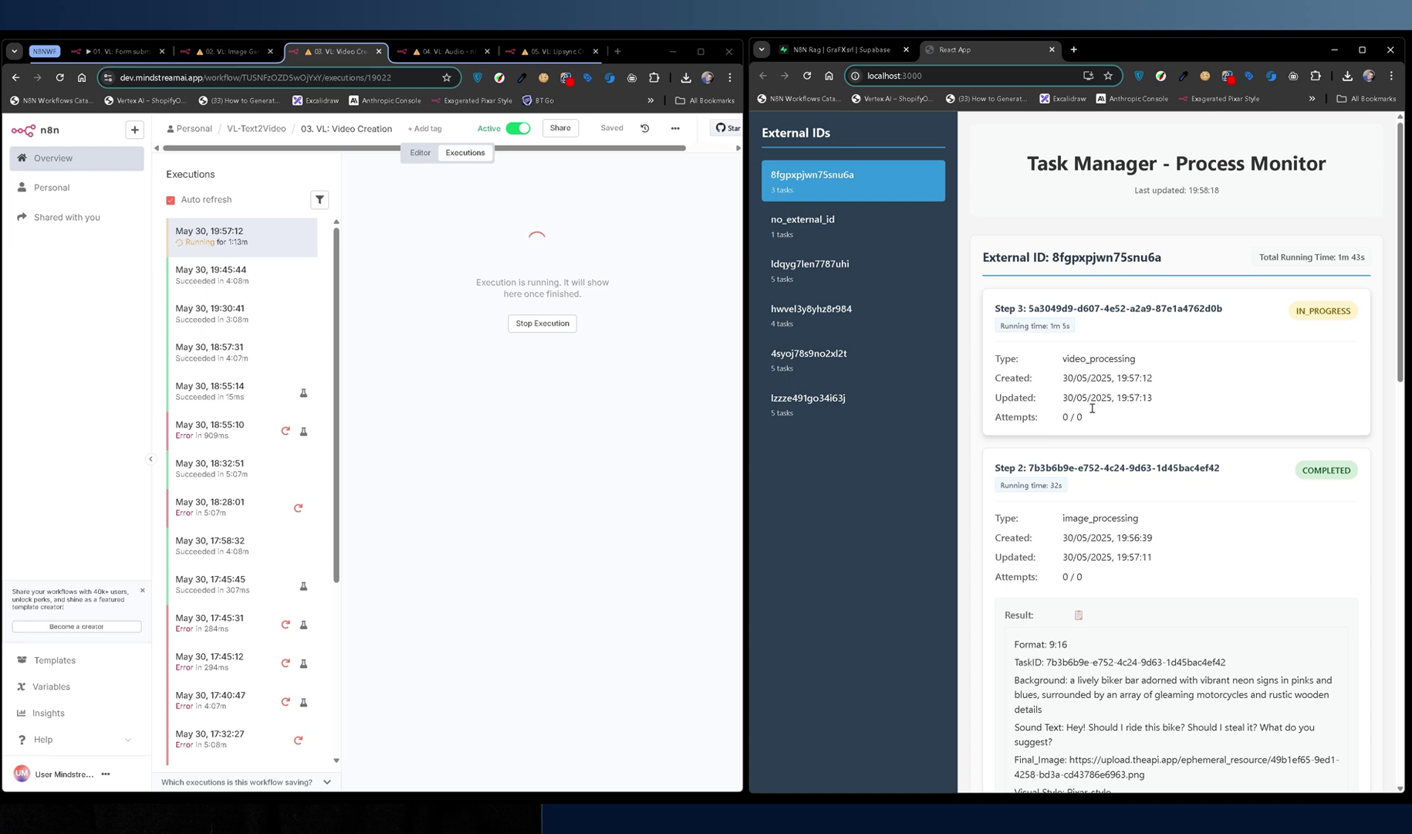
Highlight the running times of the image_processing and data_processing steps and return to the top of the task list.
scroll(1092, 409, down, 2)
triple_click(1024, 361)
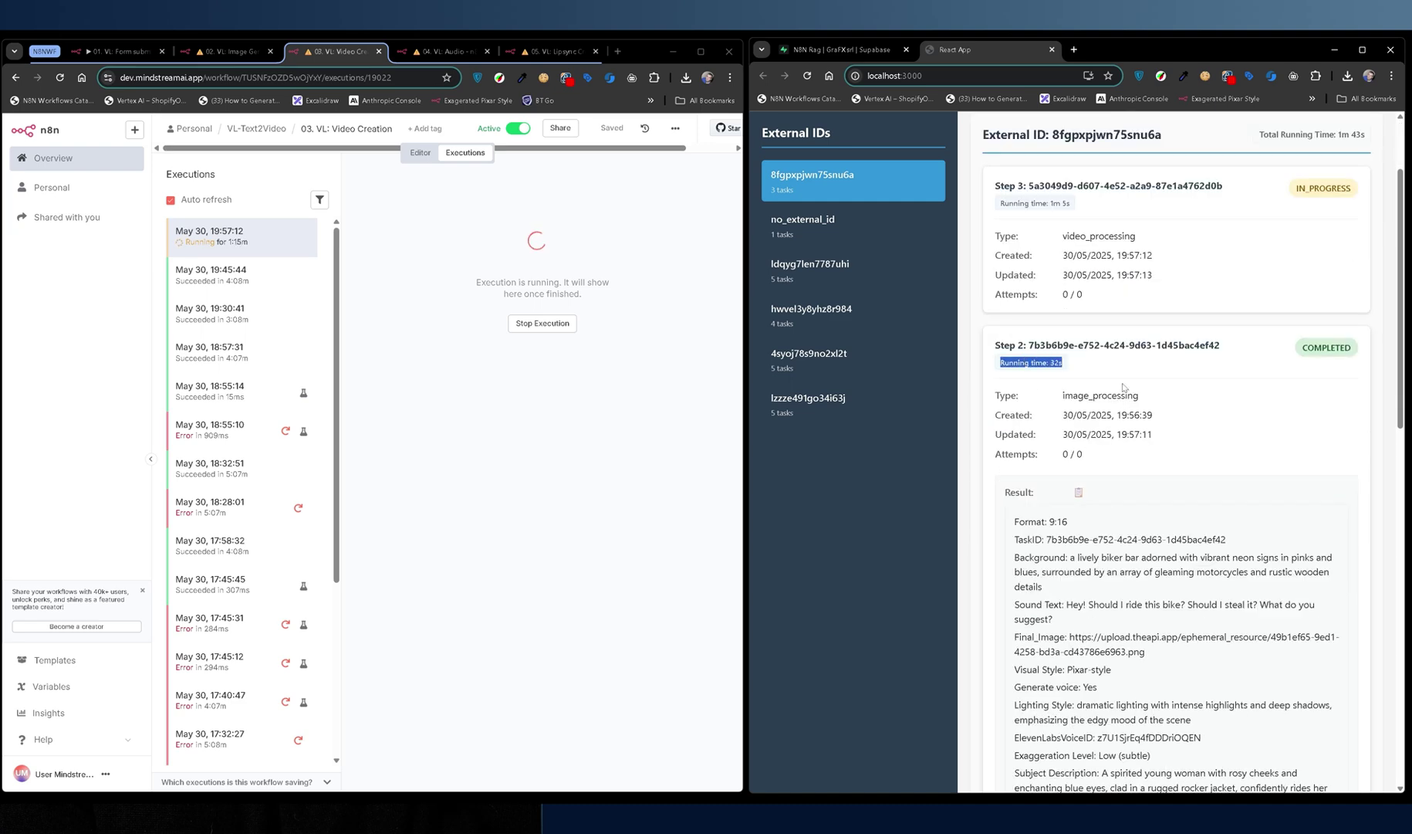
scroll(1123, 387, down, 10)
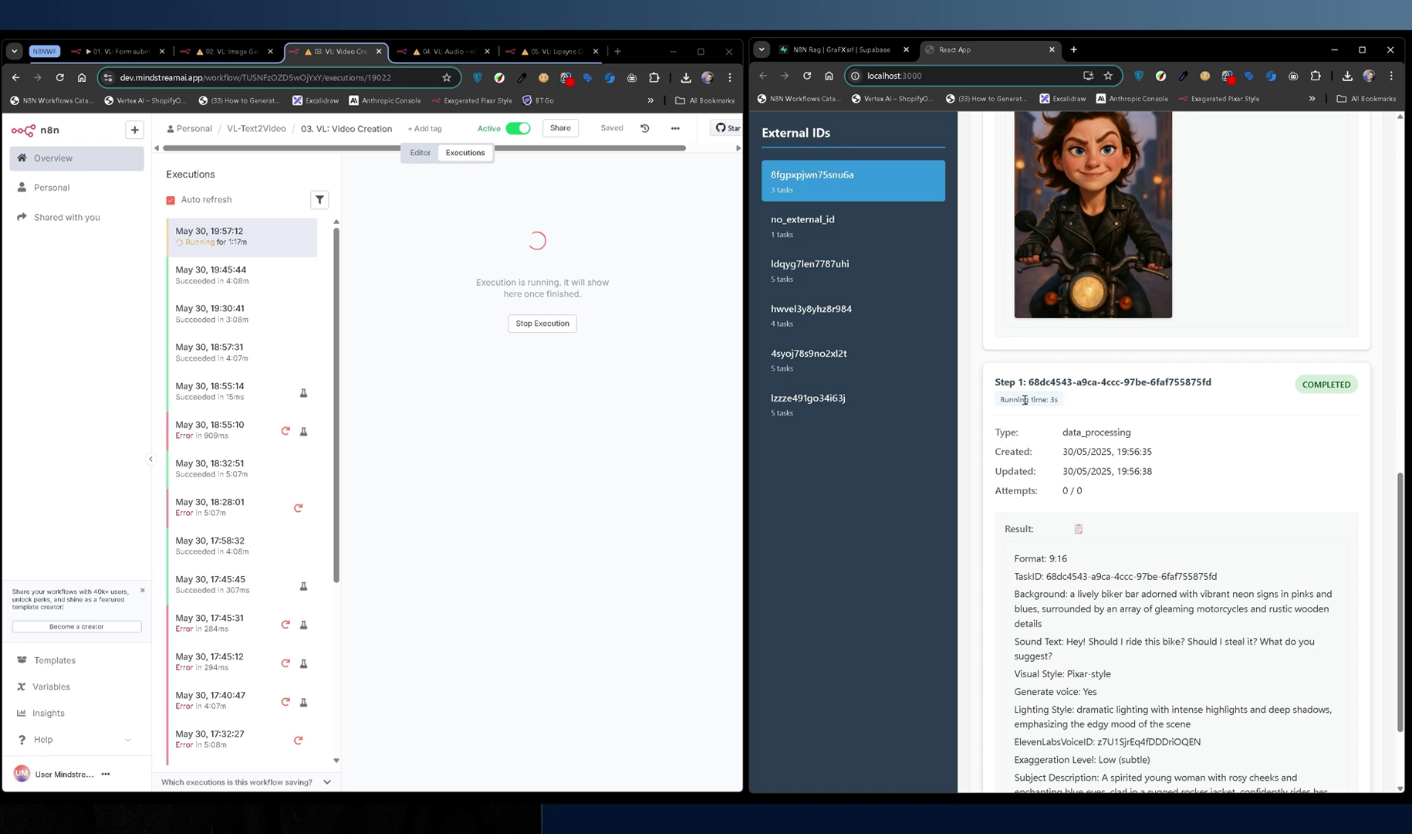
triple_click(1024, 399)
scroll(1176, 406, up, 10)
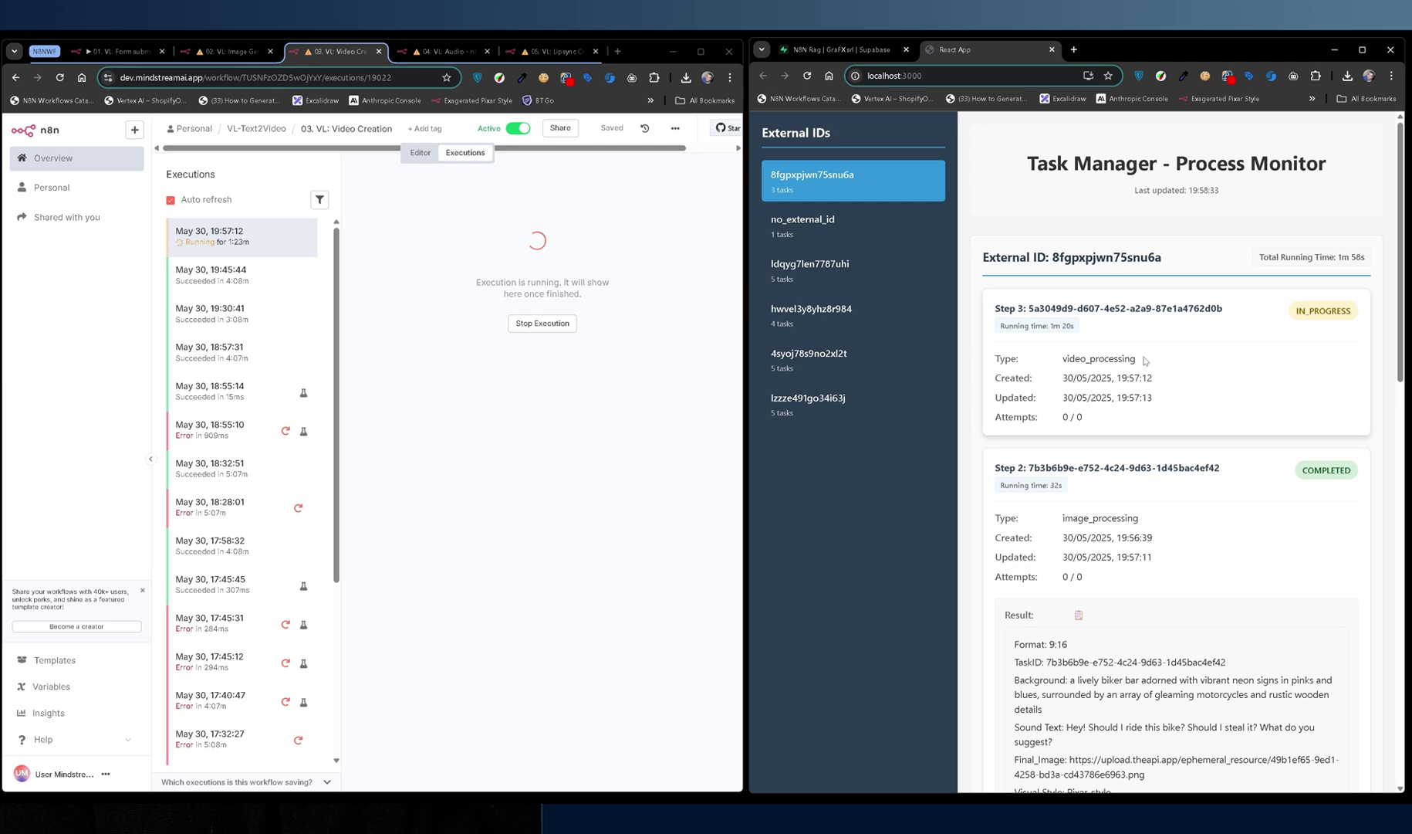
Open external ID ldqyg7len7787uhi in the Process Monitor and review its results down to the Step 1 data_processing and Step 2 image_processing entries.
click(819, 314)
click(810, 274)
scroll(1229, 415, down, 4)
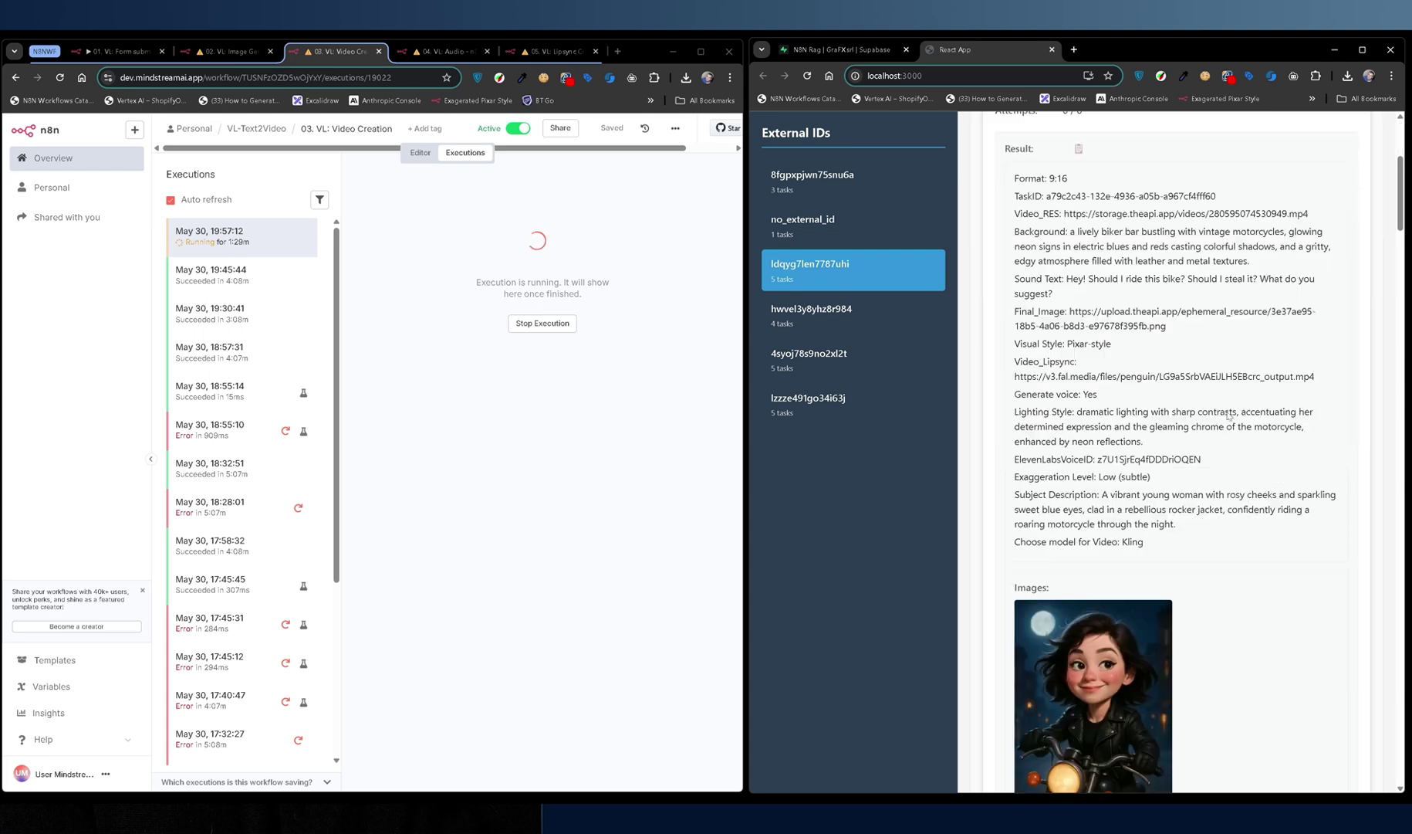
scroll(1229, 415, down, 20)
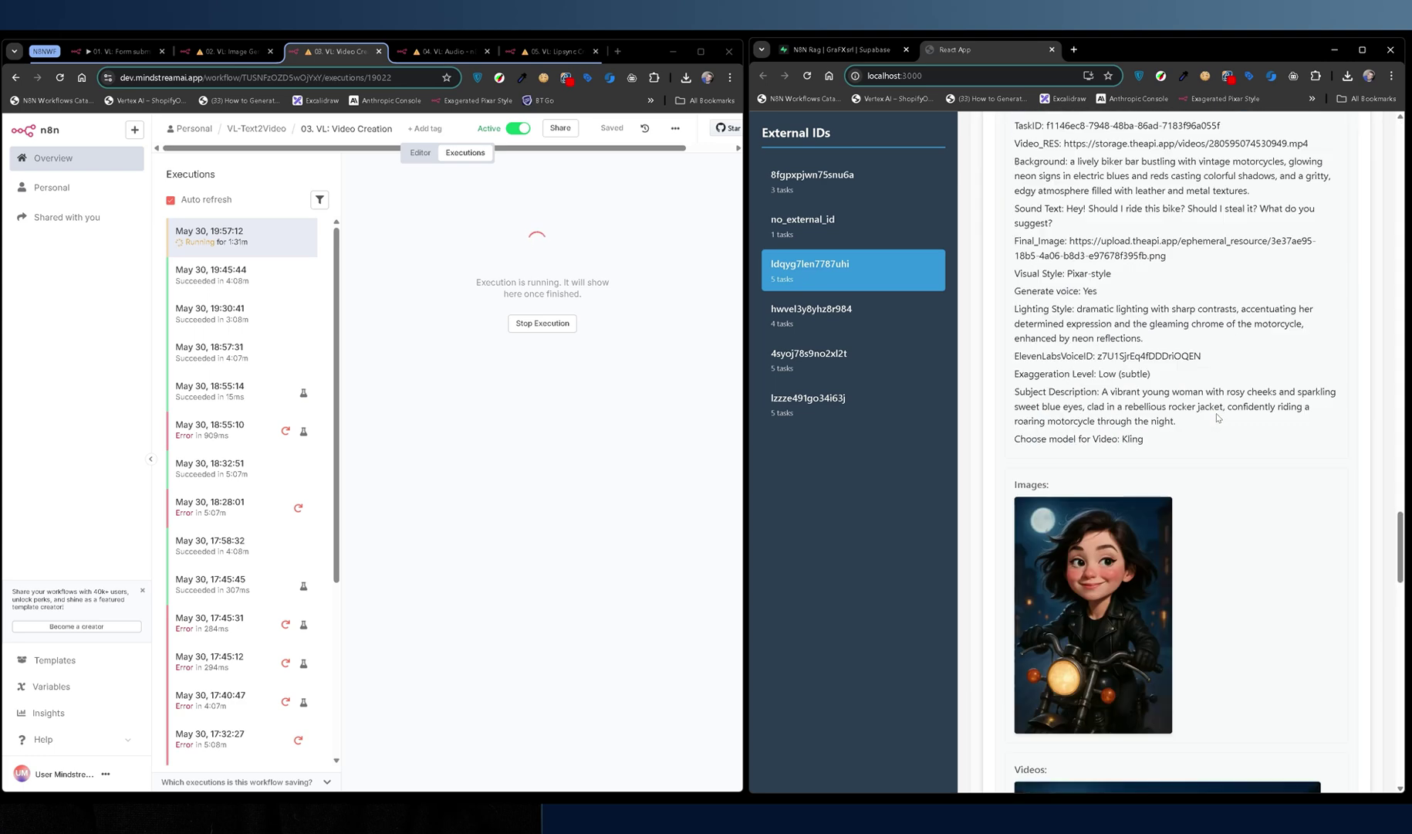
scroll(1218, 418, down, 15)
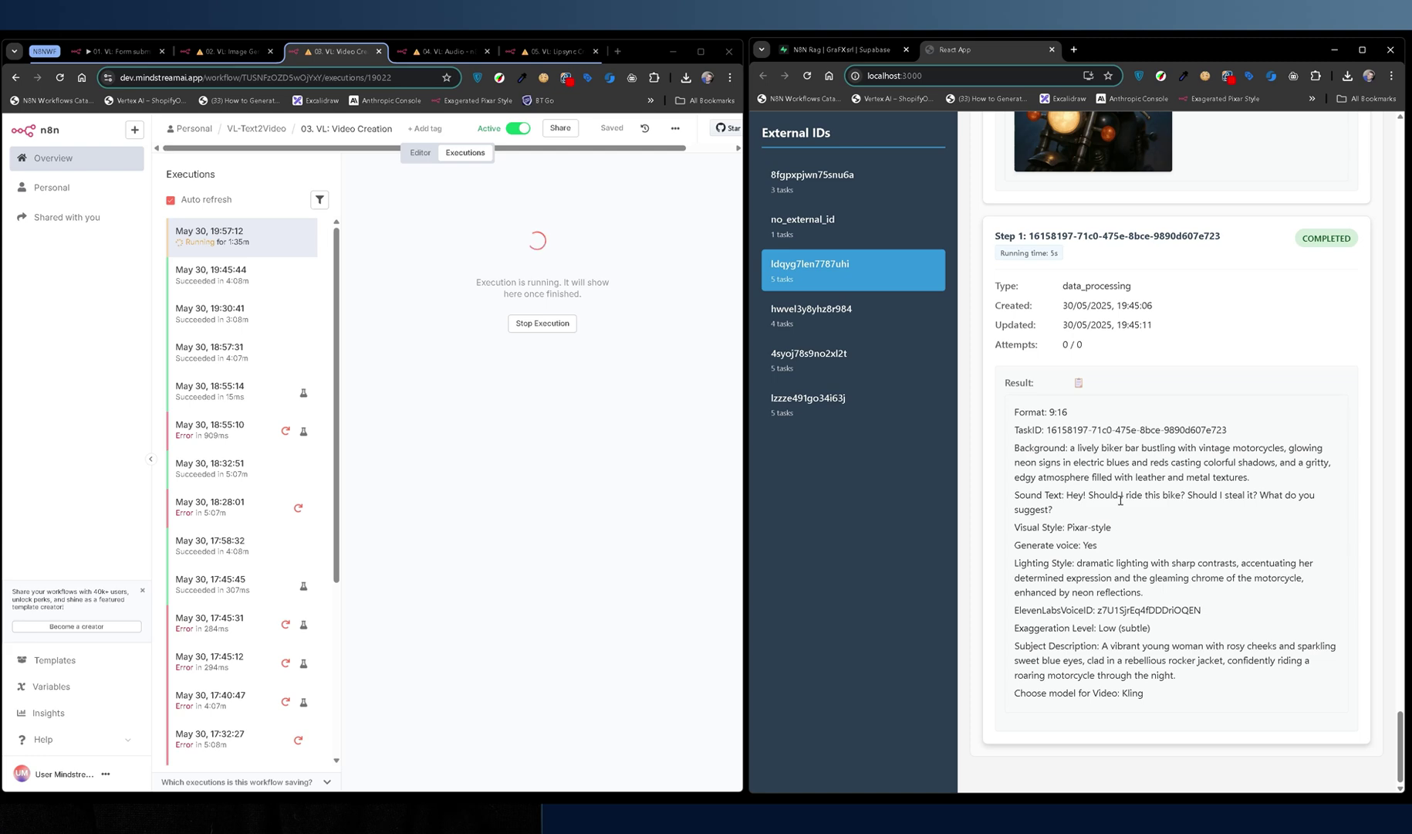
scroll(1107, 500, up, 10)
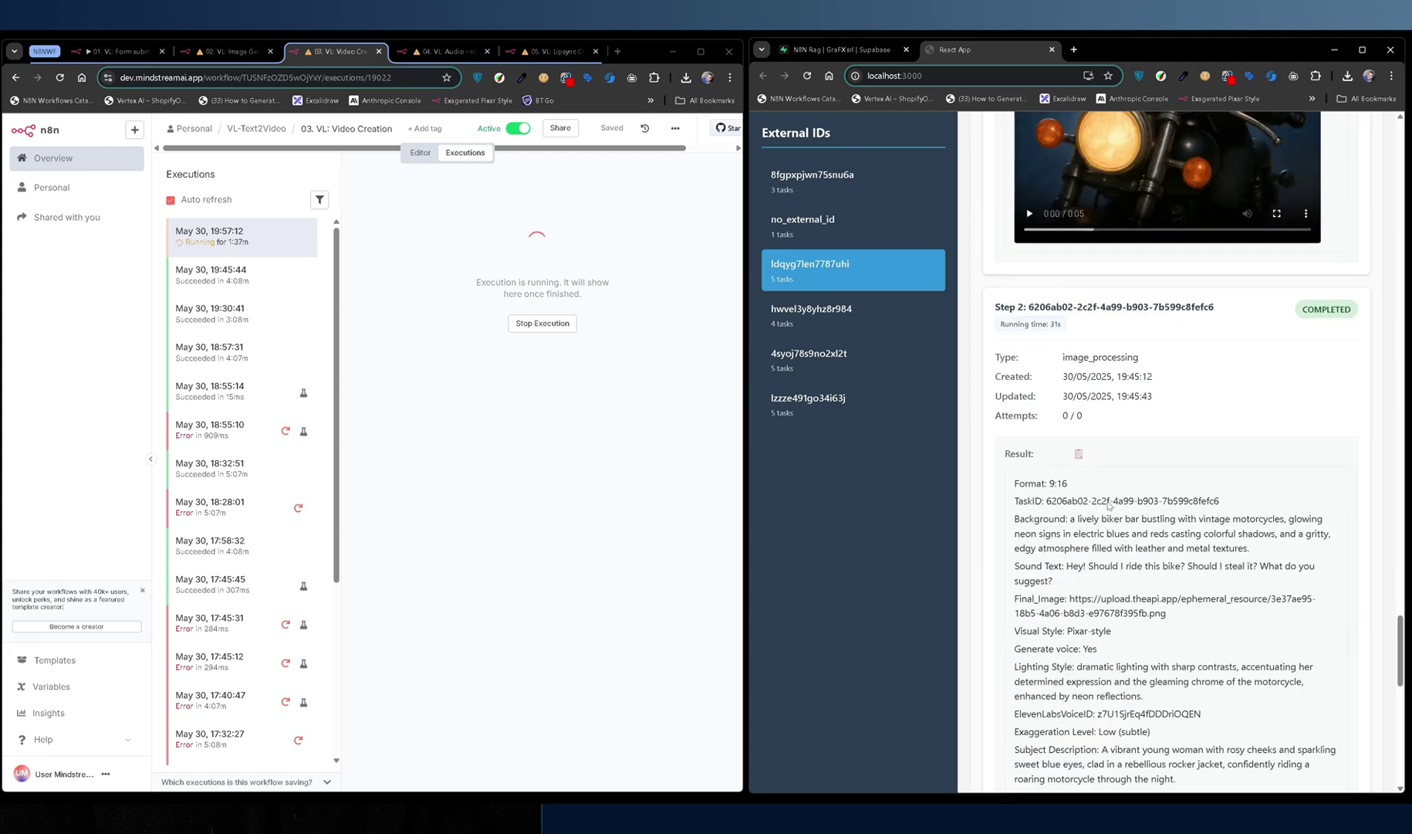
scroll(1078, 445, down, 5)
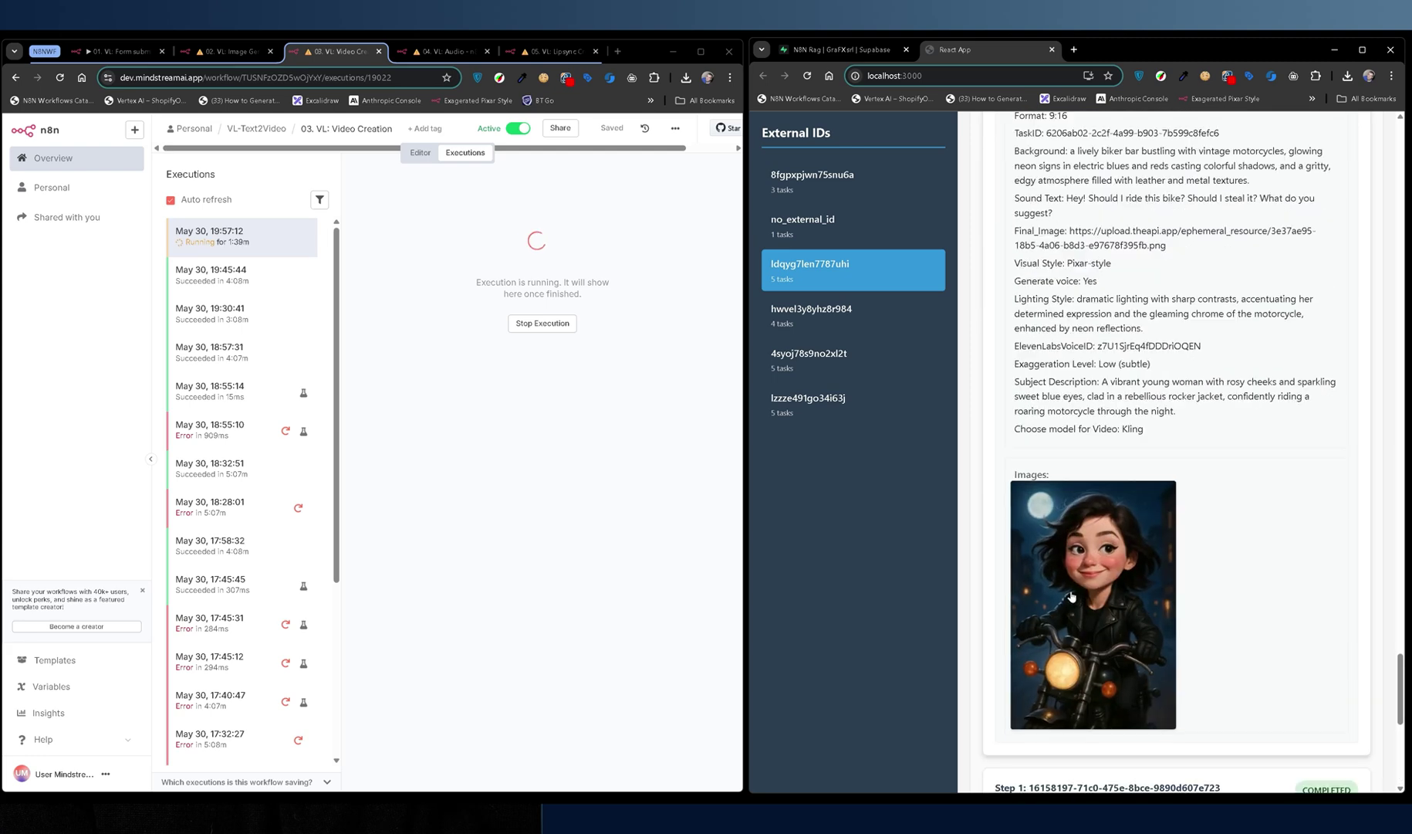
Play the Step 3 generated video, the Step 4 audio and the Step 5 lipsync video of external ID ldqyg7len7787uhi.
scroll(1178, 318, up, 4)
scroll(1179, 320, up, 7)
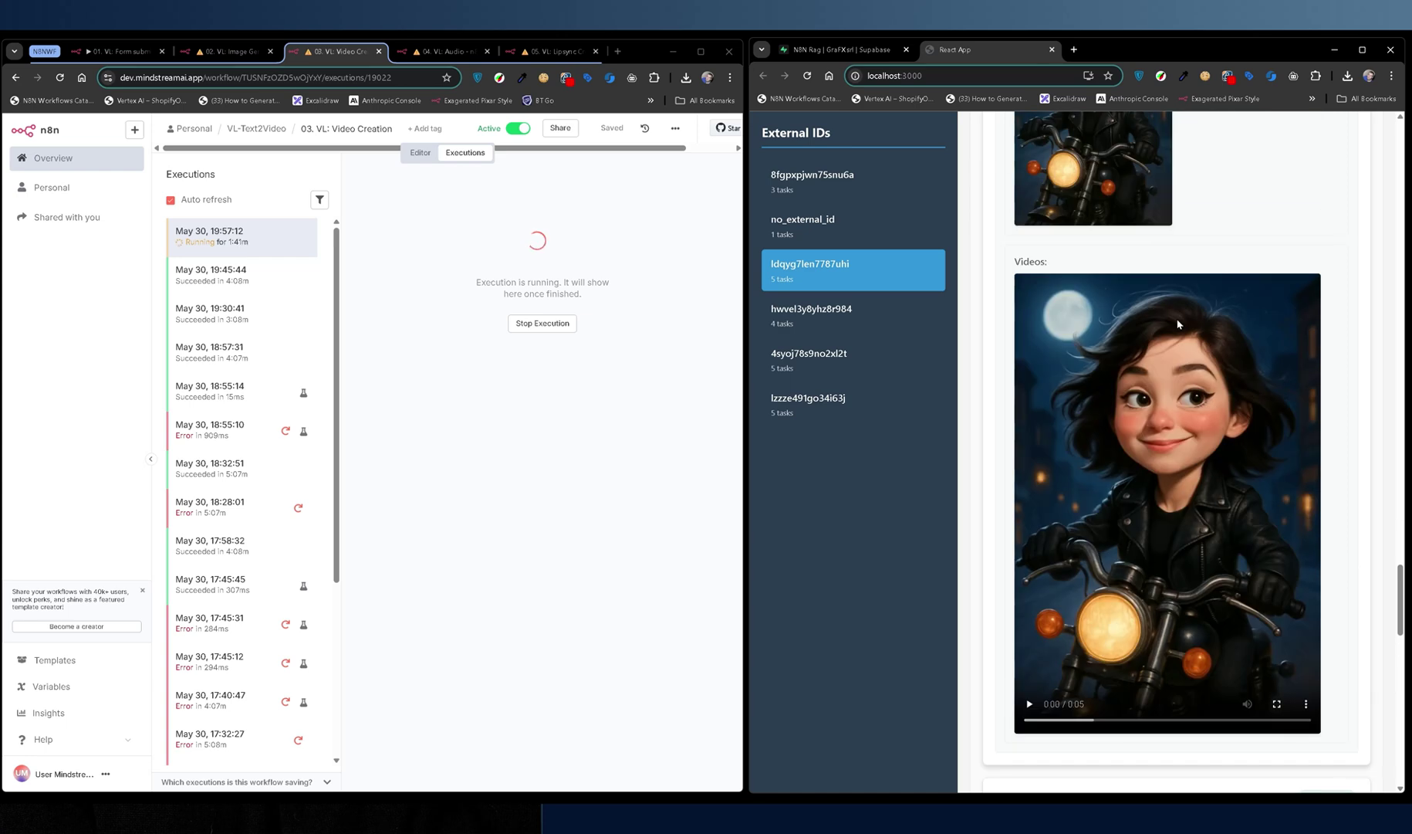
click(1028, 705)
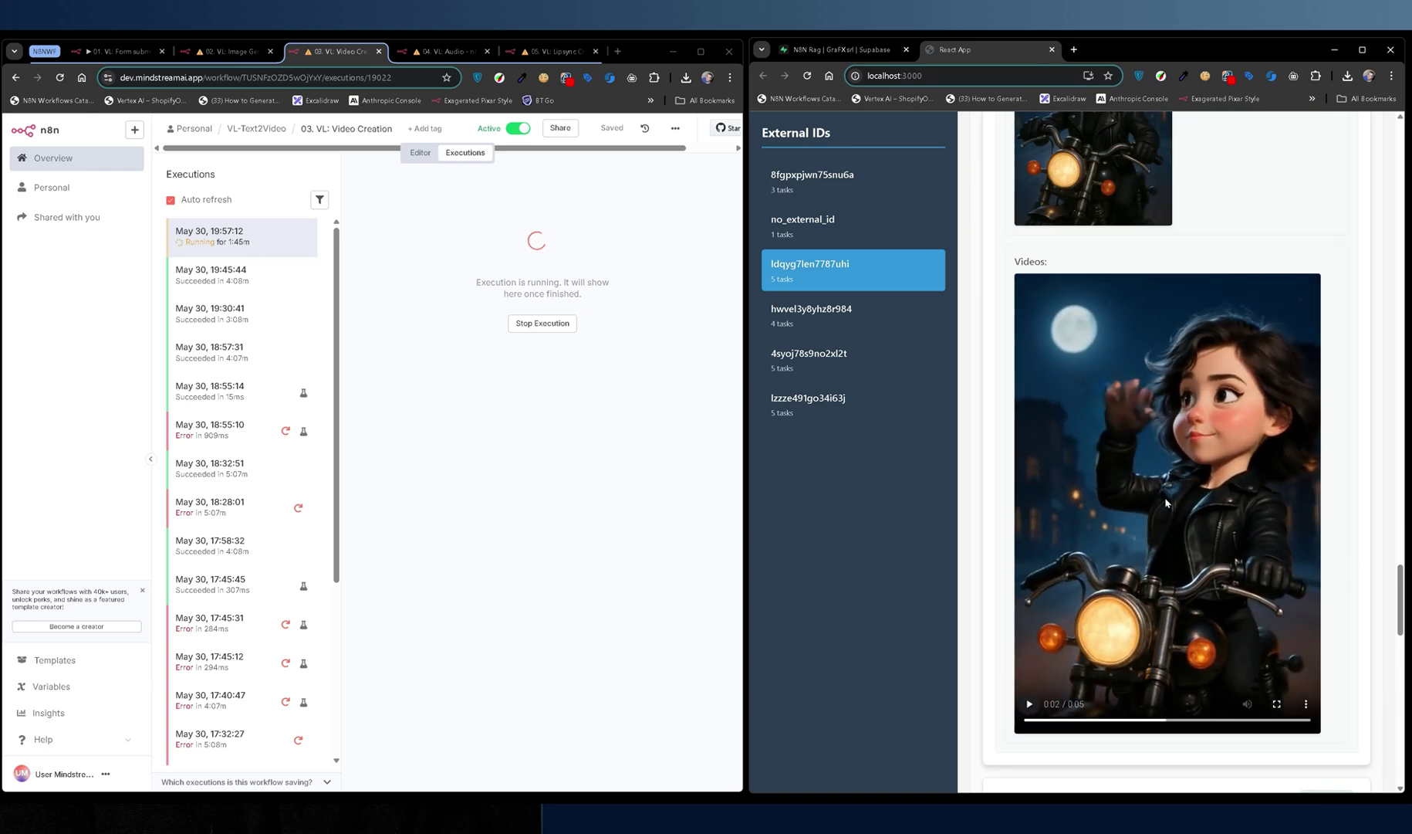
scroll(1165, 502, down, 12)
scroll(1166, 502, up, 10)
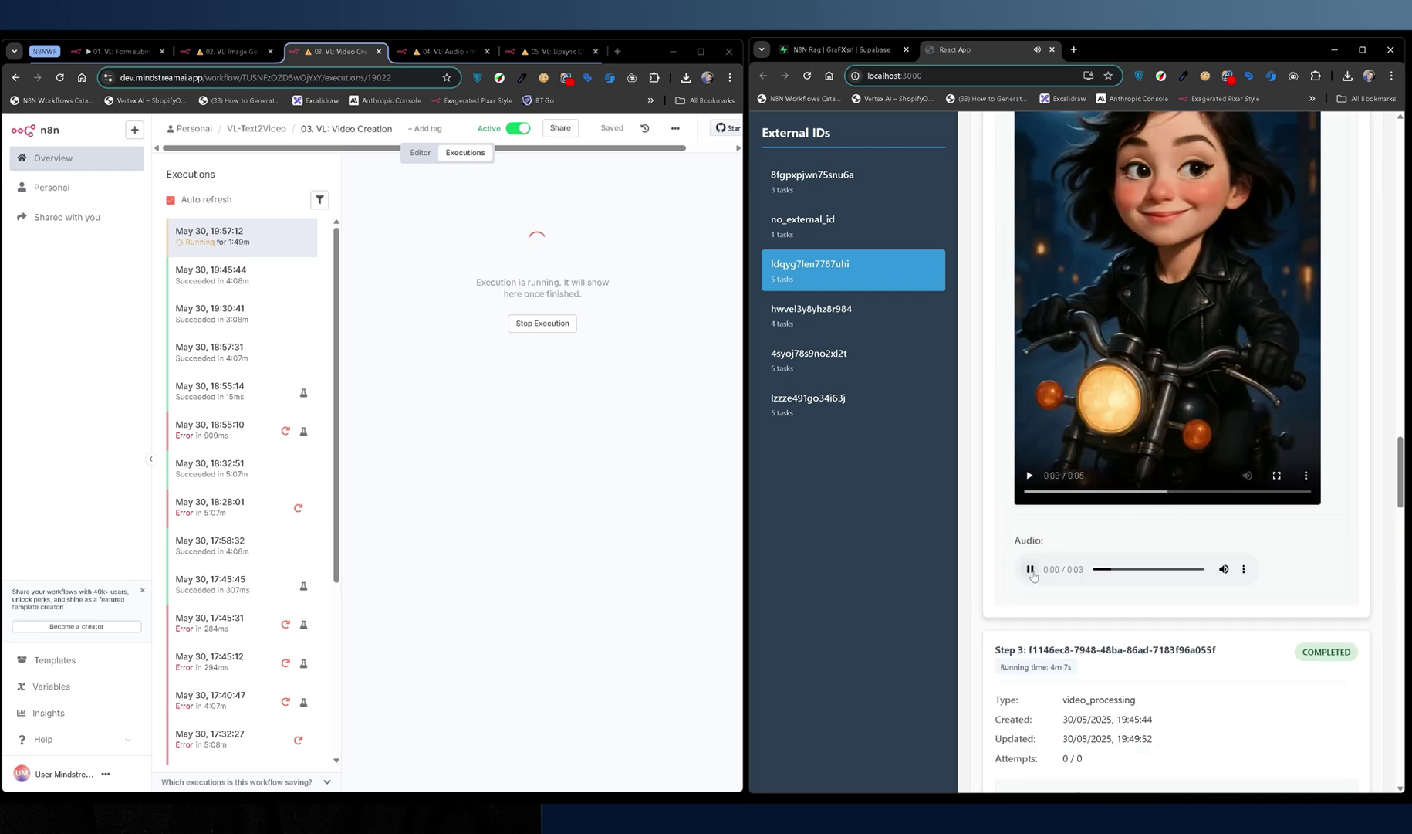
scroll(1102, 532, down, 15)
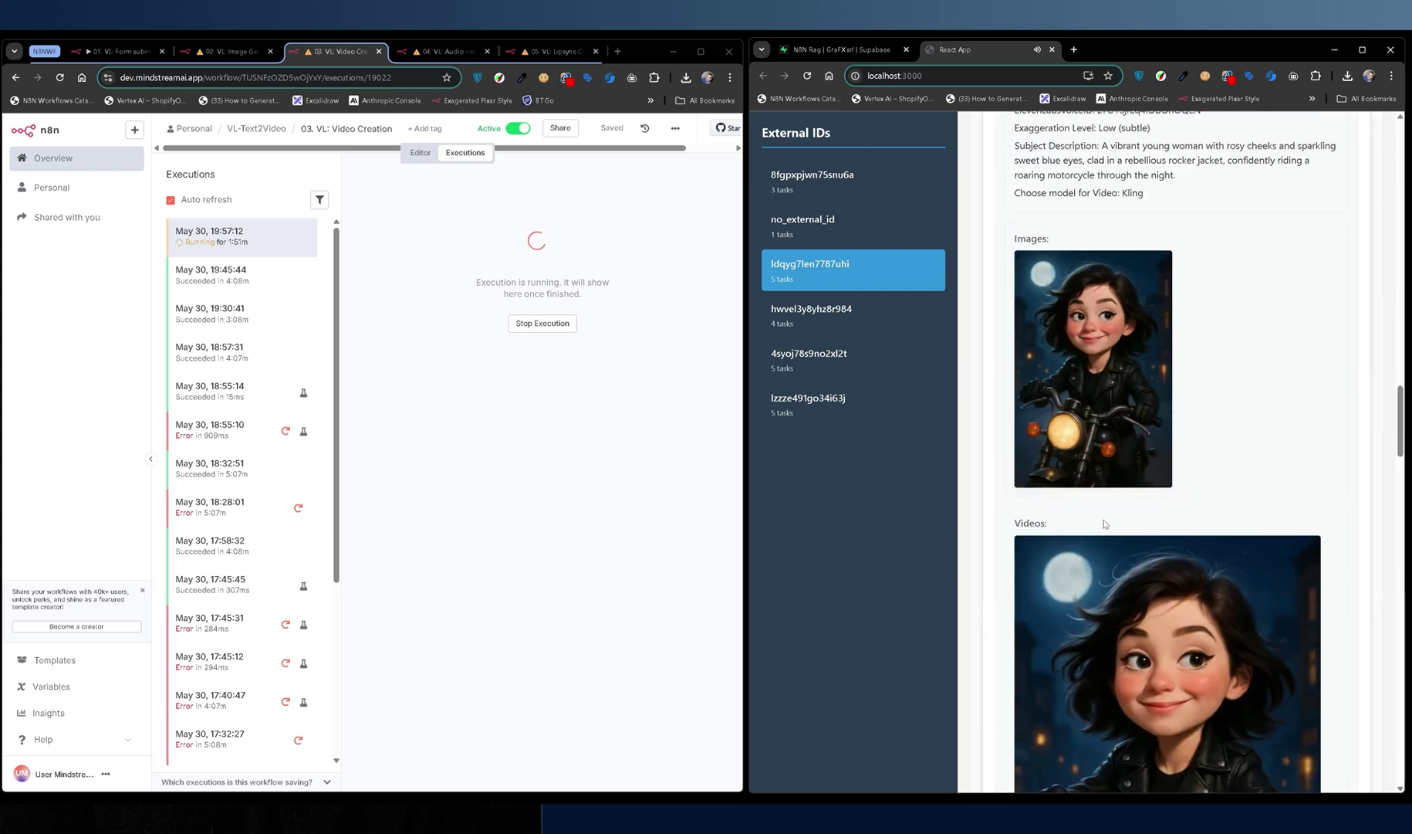
scroll(1104, 519, up, 8)
scroll(1111, 470, up, 1)
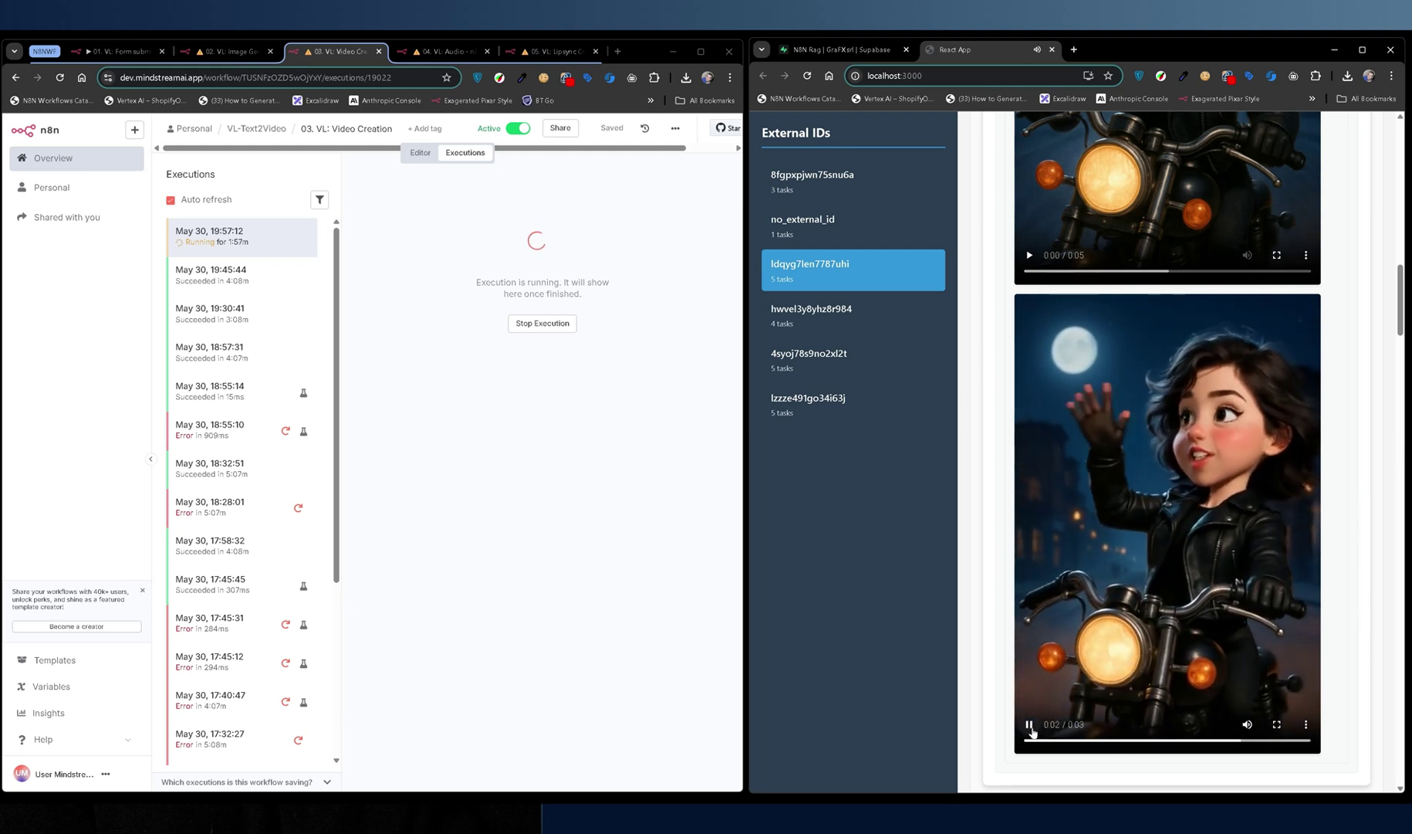
Play the generated video and the audio of external ID 8fgpxpjwn75snu6a, and return to the top of its task list.
click(1029, 592)
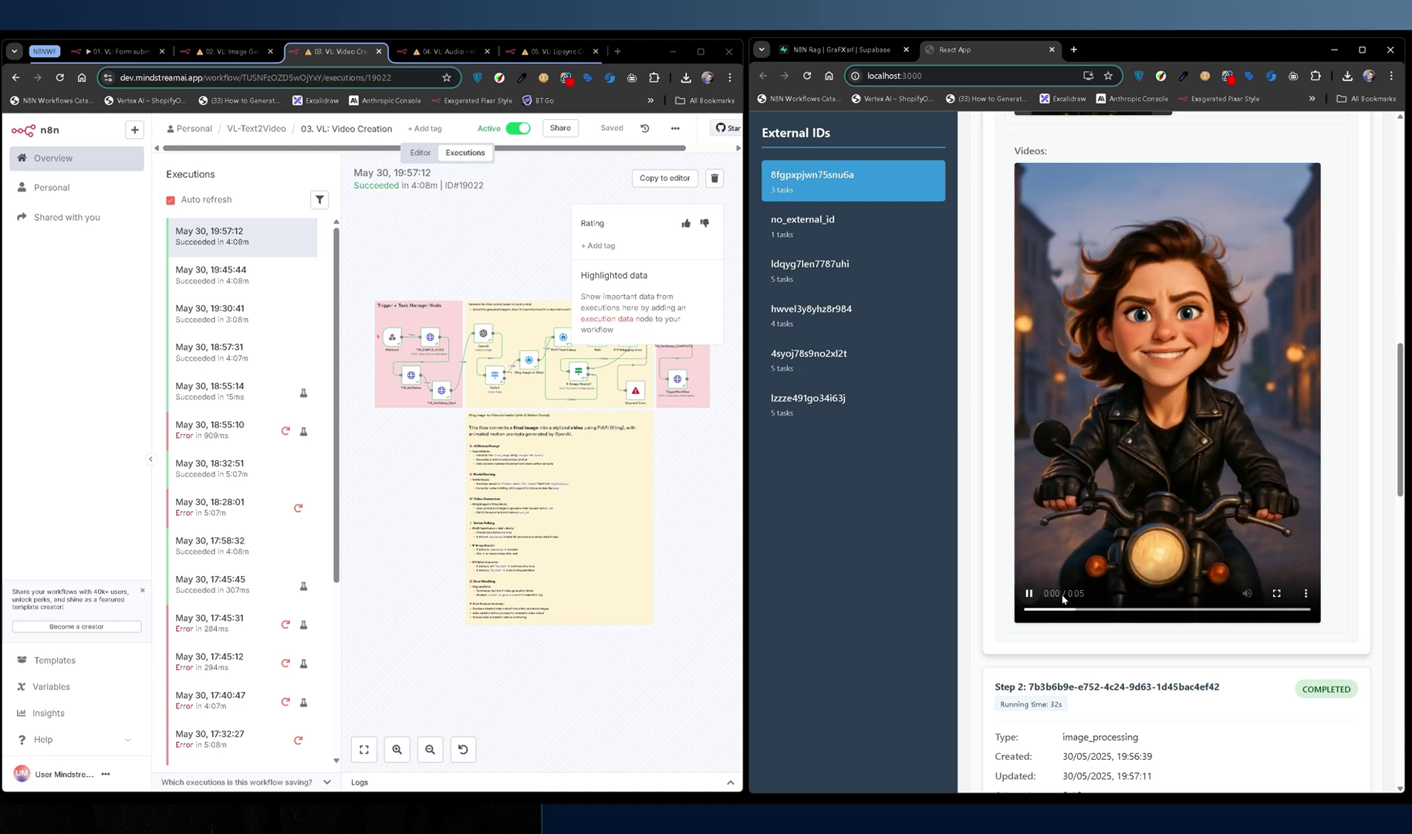
scroll(1057, 599, up, 4)
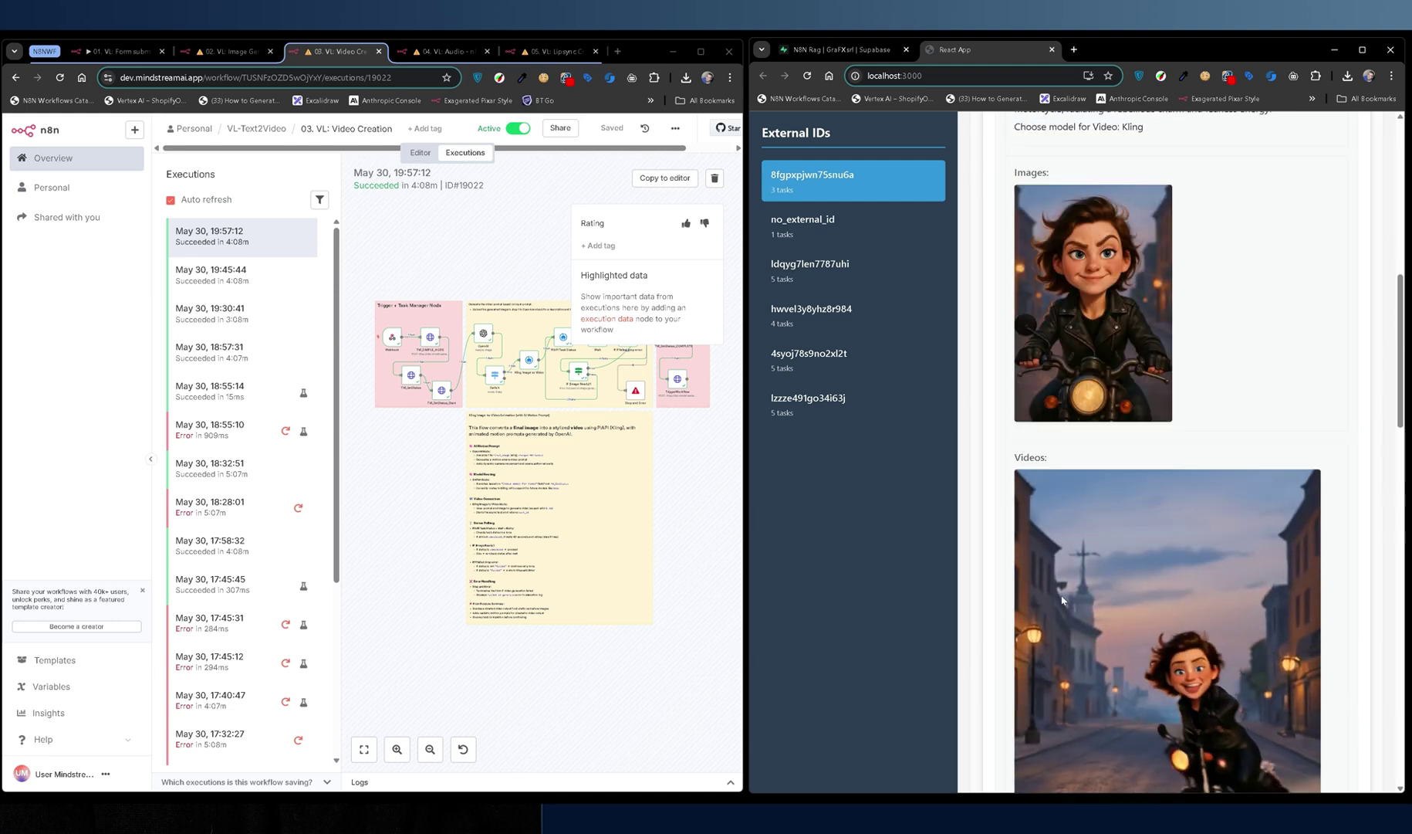
scroll(1063, 599, down, 2)
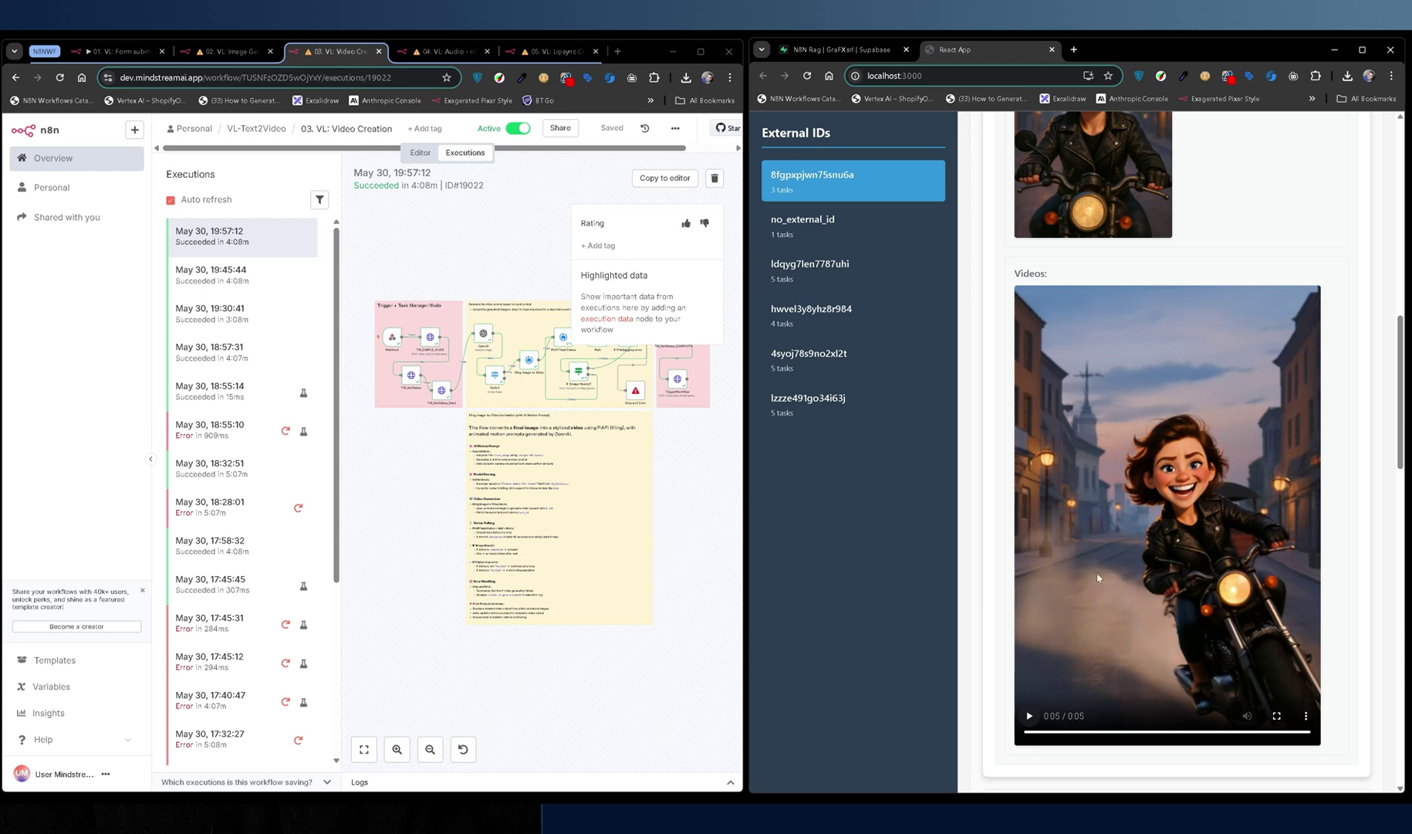
scroll(1100, 588, up, 10)
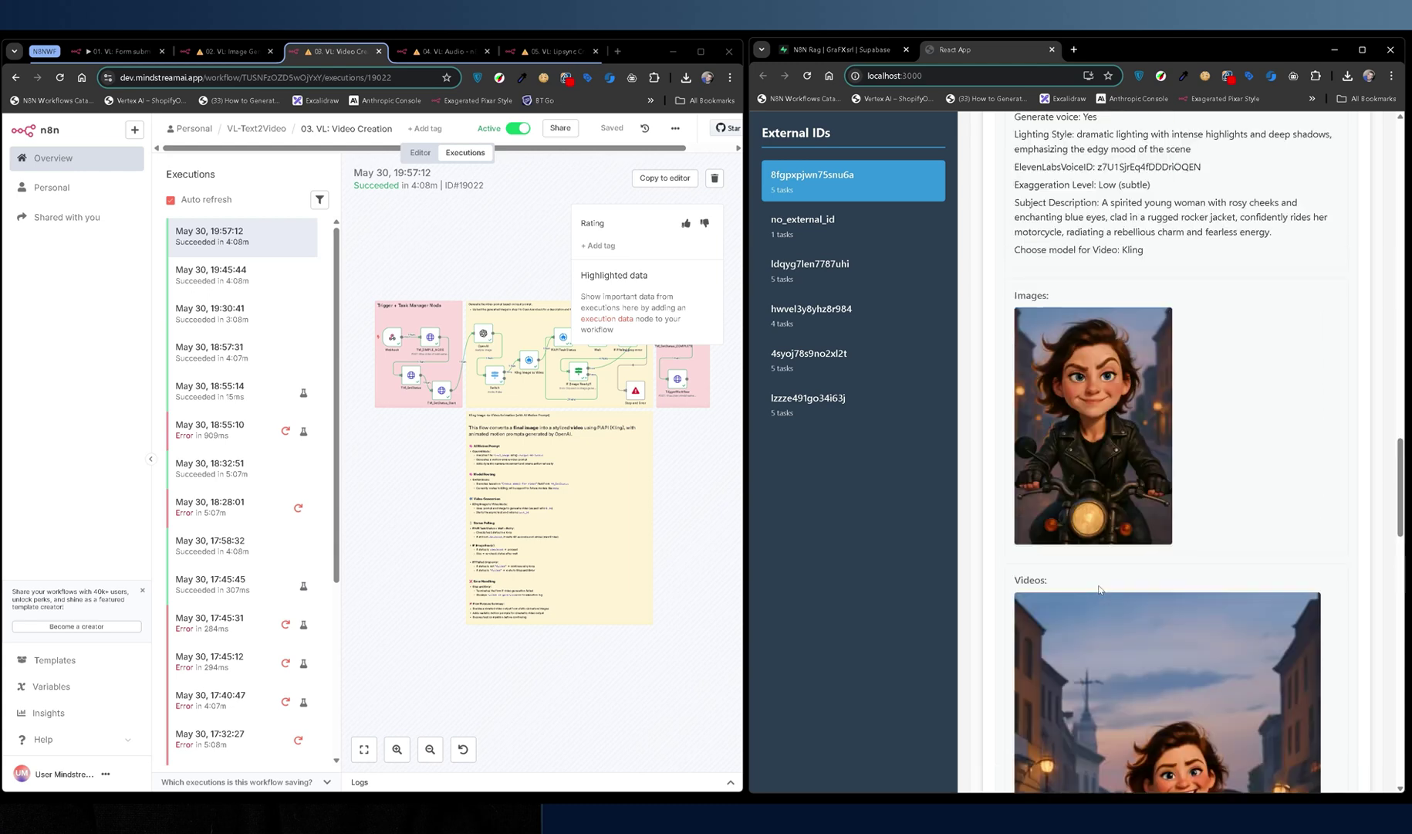
scroll(1070, 441, up, 1)
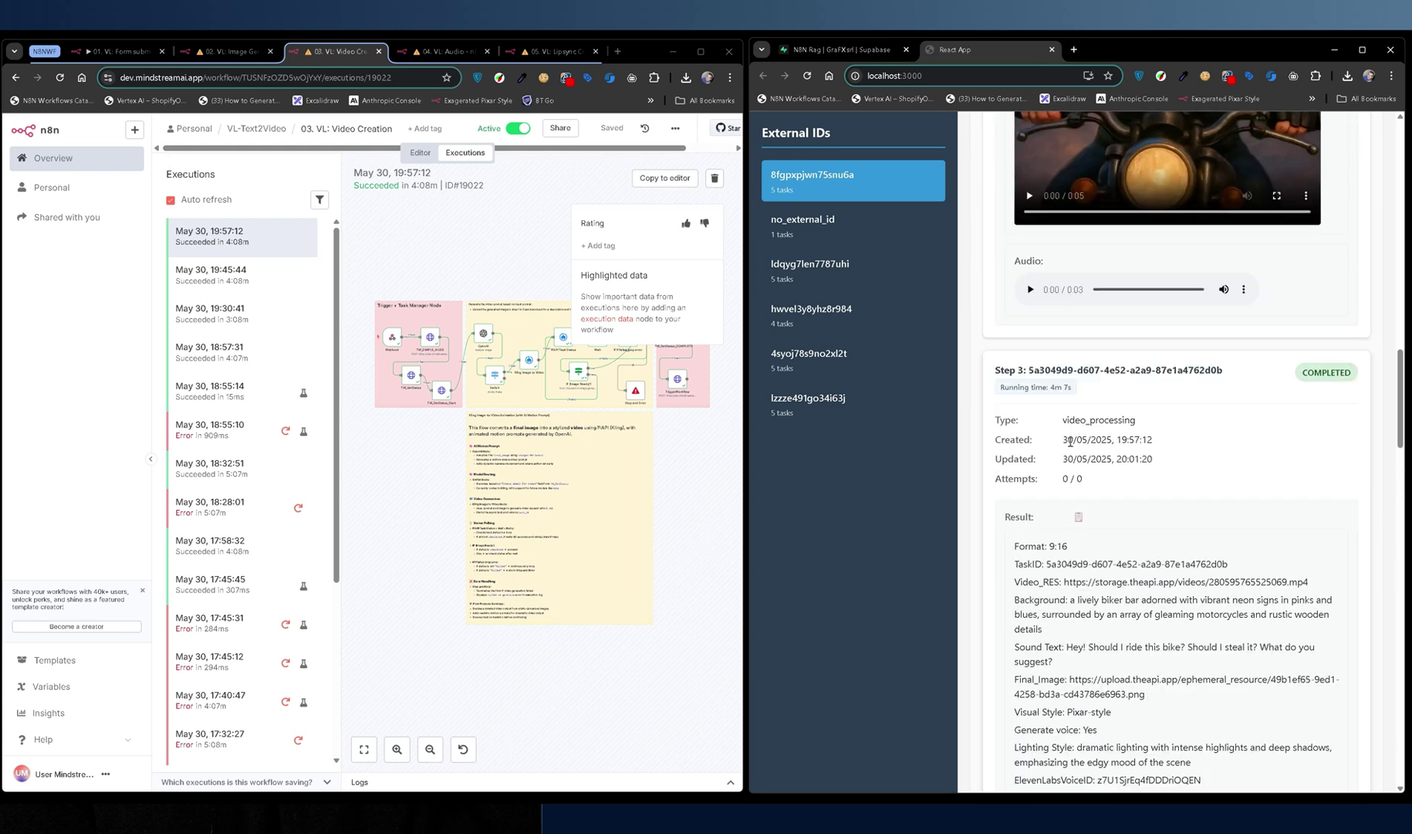
scroll(1053, 390, up, 6)
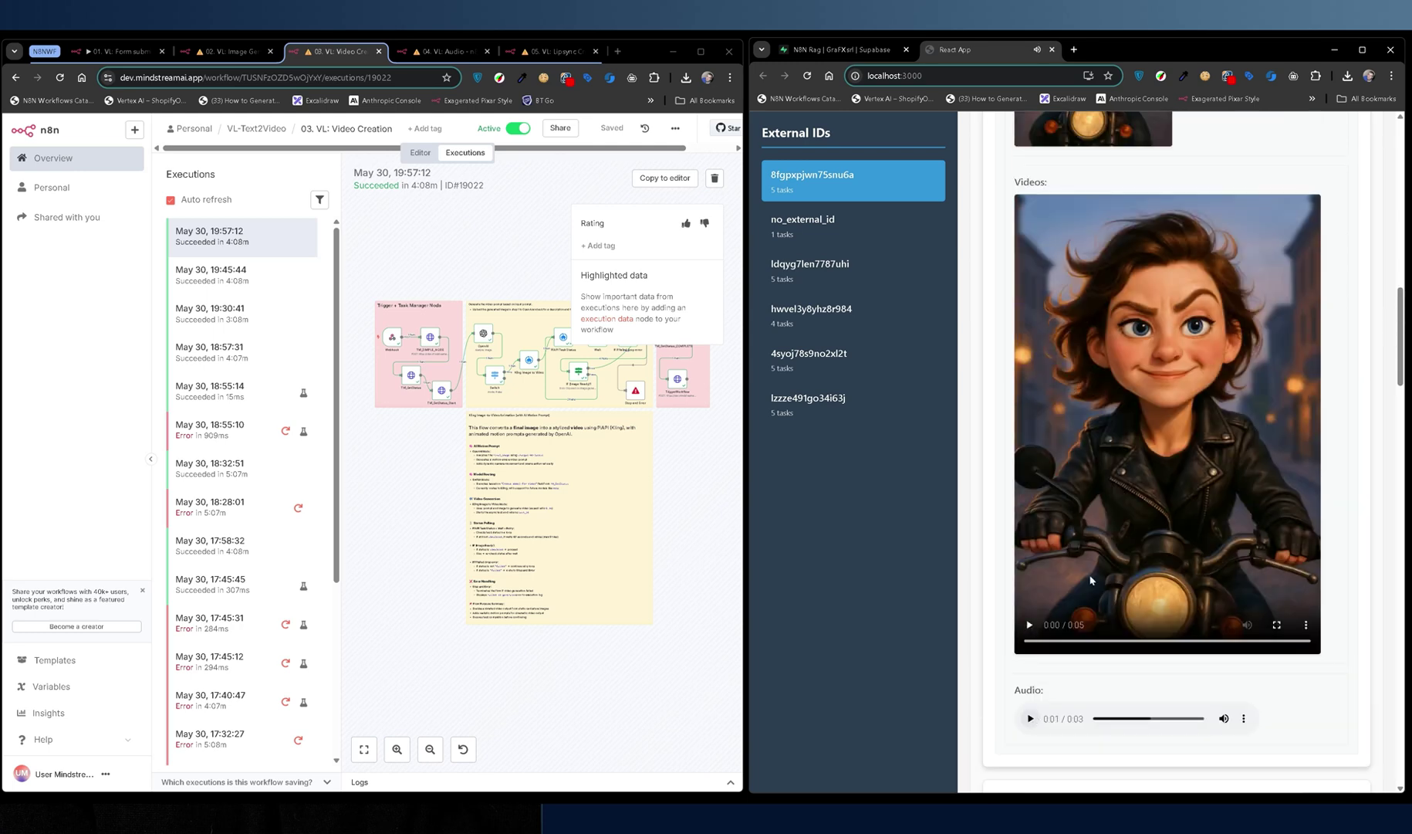
scroll(1091, 580, up, 15)
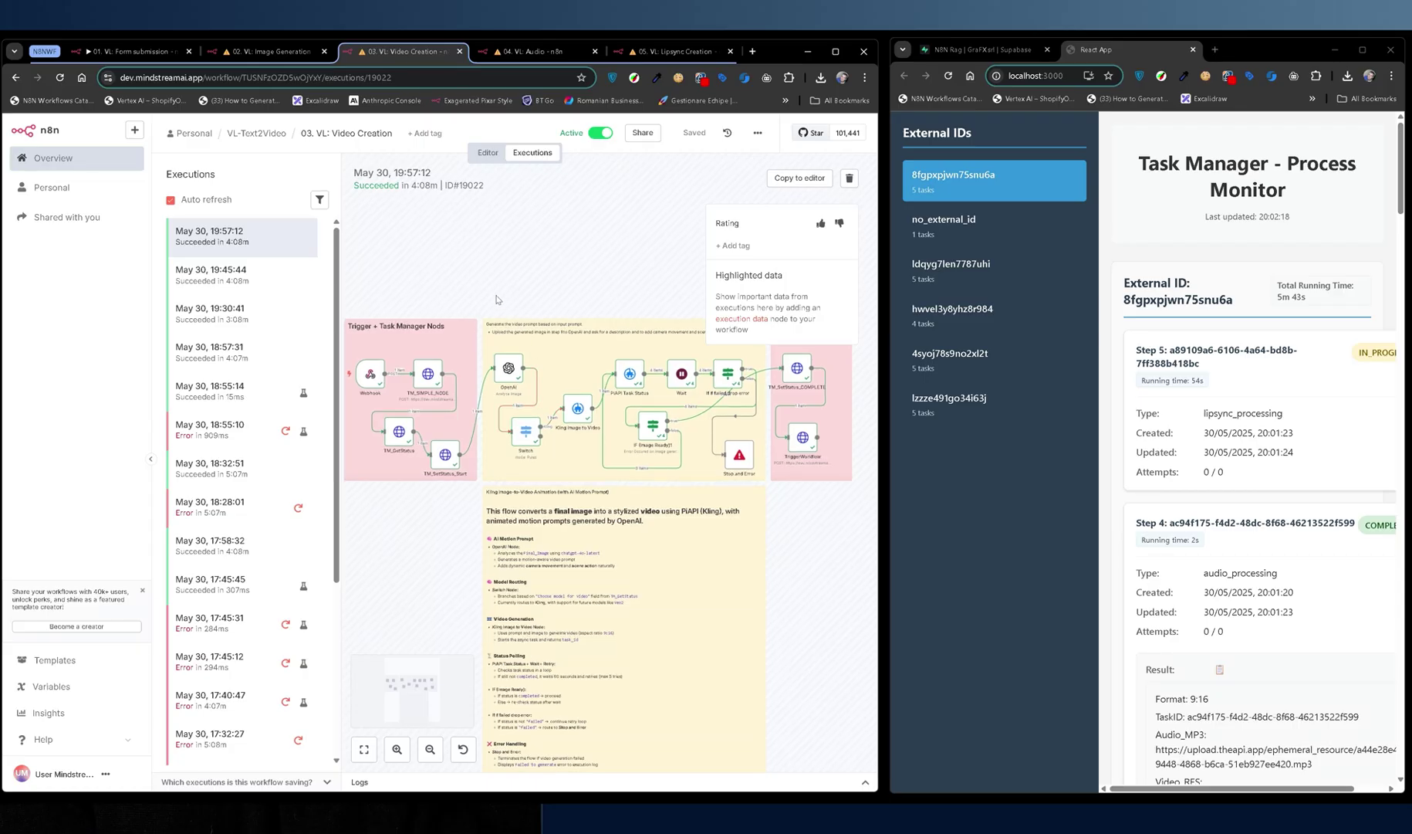
Open the Video Creation workflow in the editor and box-highlight its video generation nodes between the two Task Manager sections.
drag(474, 291, 704, 521)
click(488, 153)
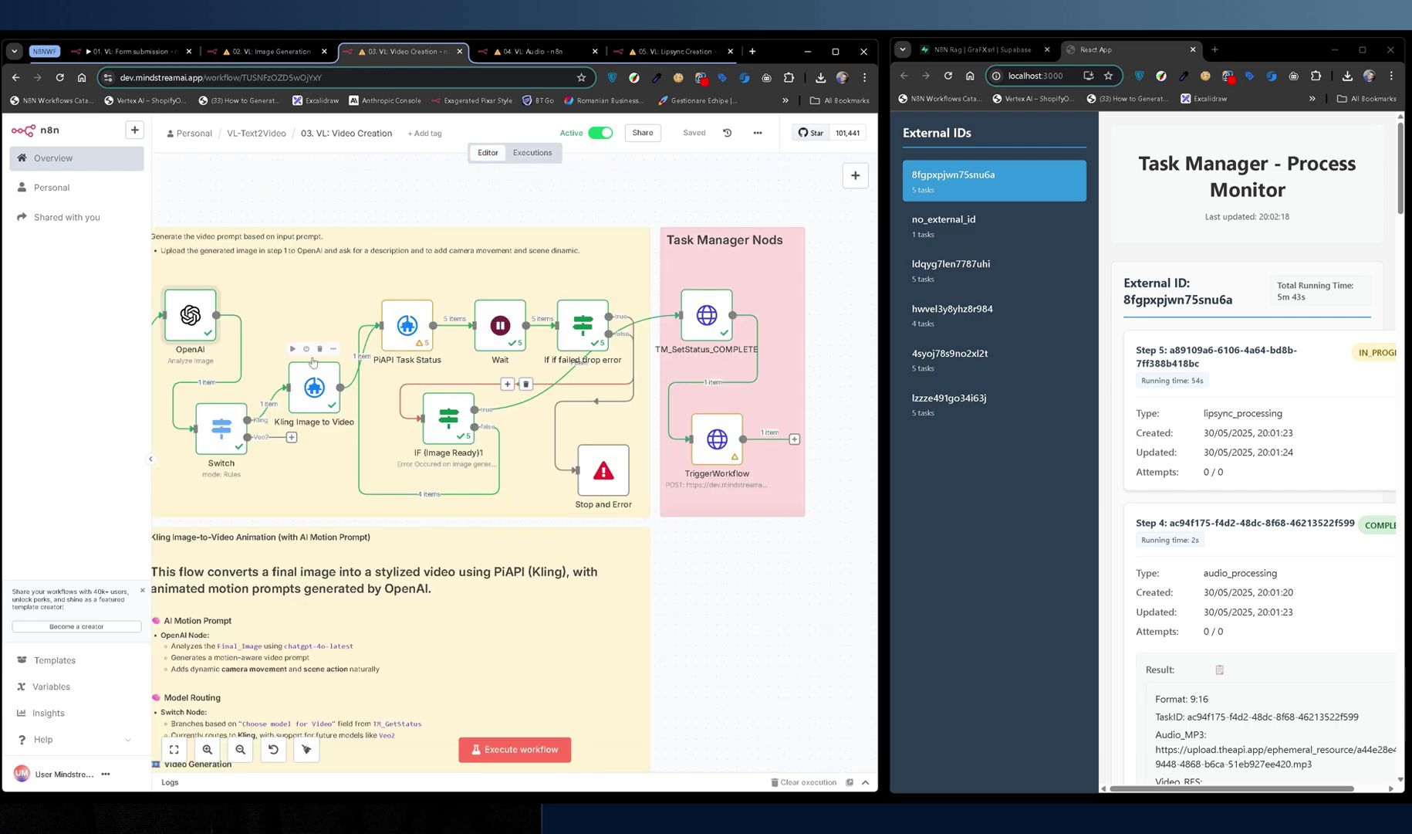
scroll(455, 221, down, 1)
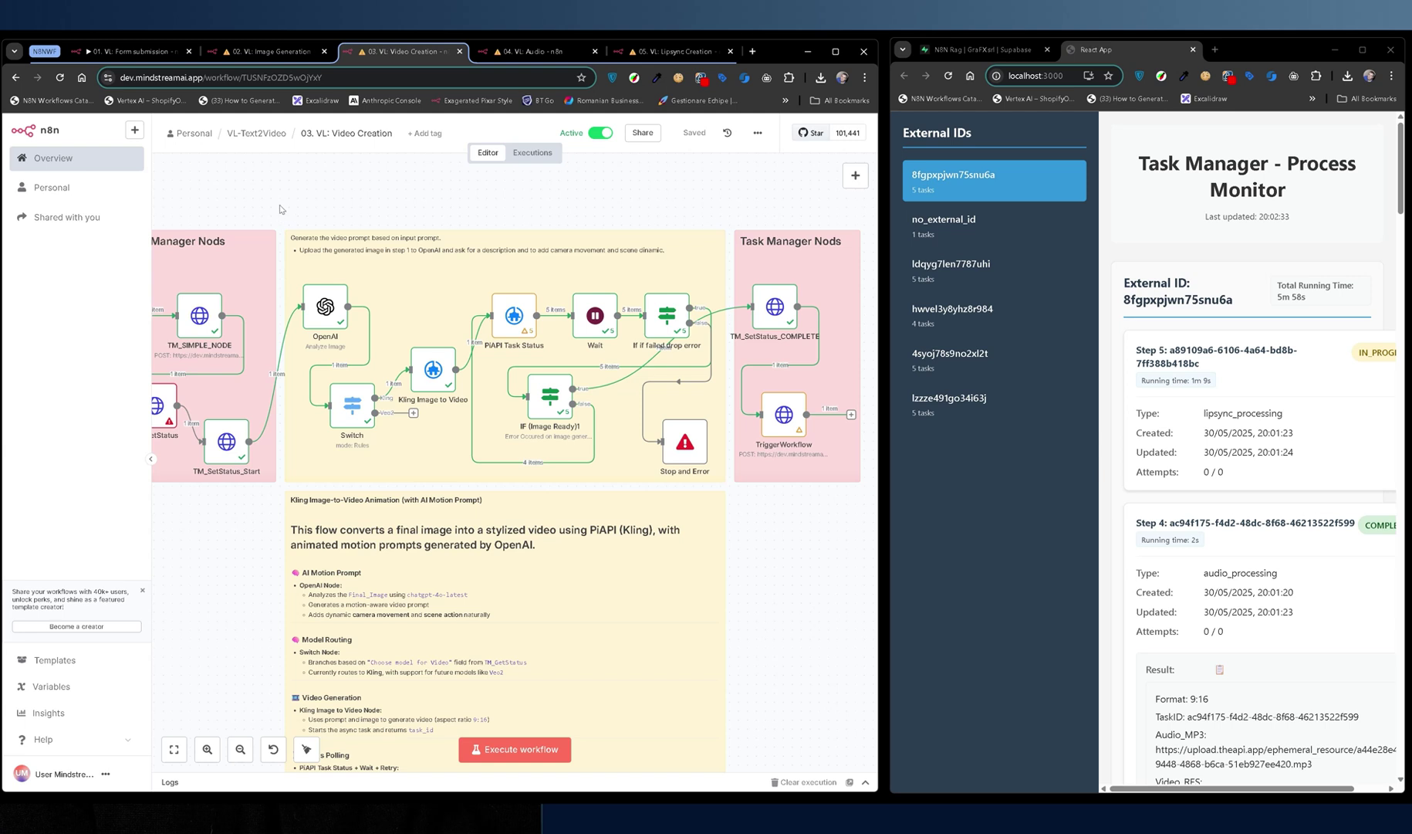
drag(263, 179, 729, 529)
click(729, 530)
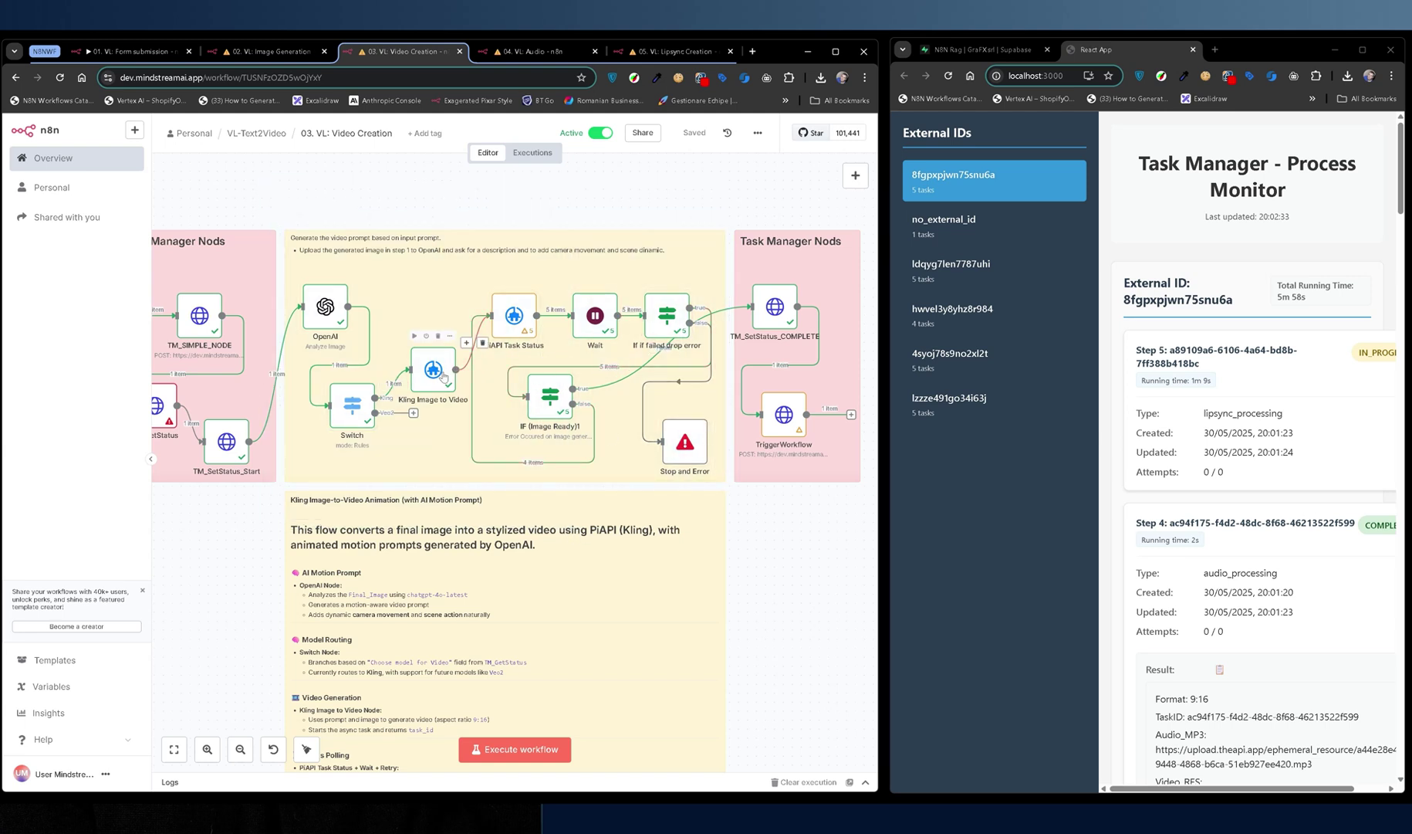
Move the Kling Image to Video node slightly higher and point out the Switch node's unconnected output.
drag(437, 394, 438, 367)
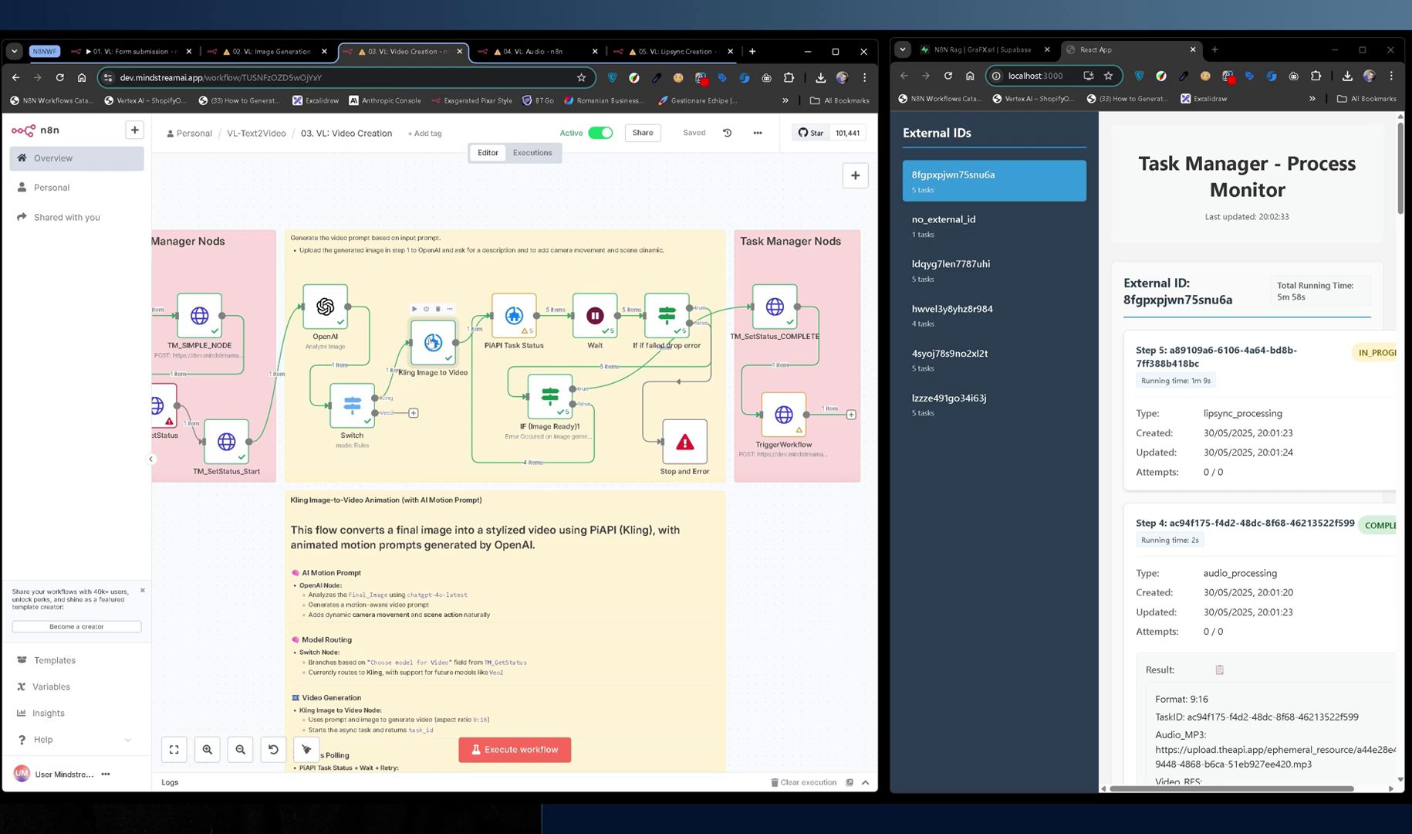
click(413, 414)
click(415, 438)
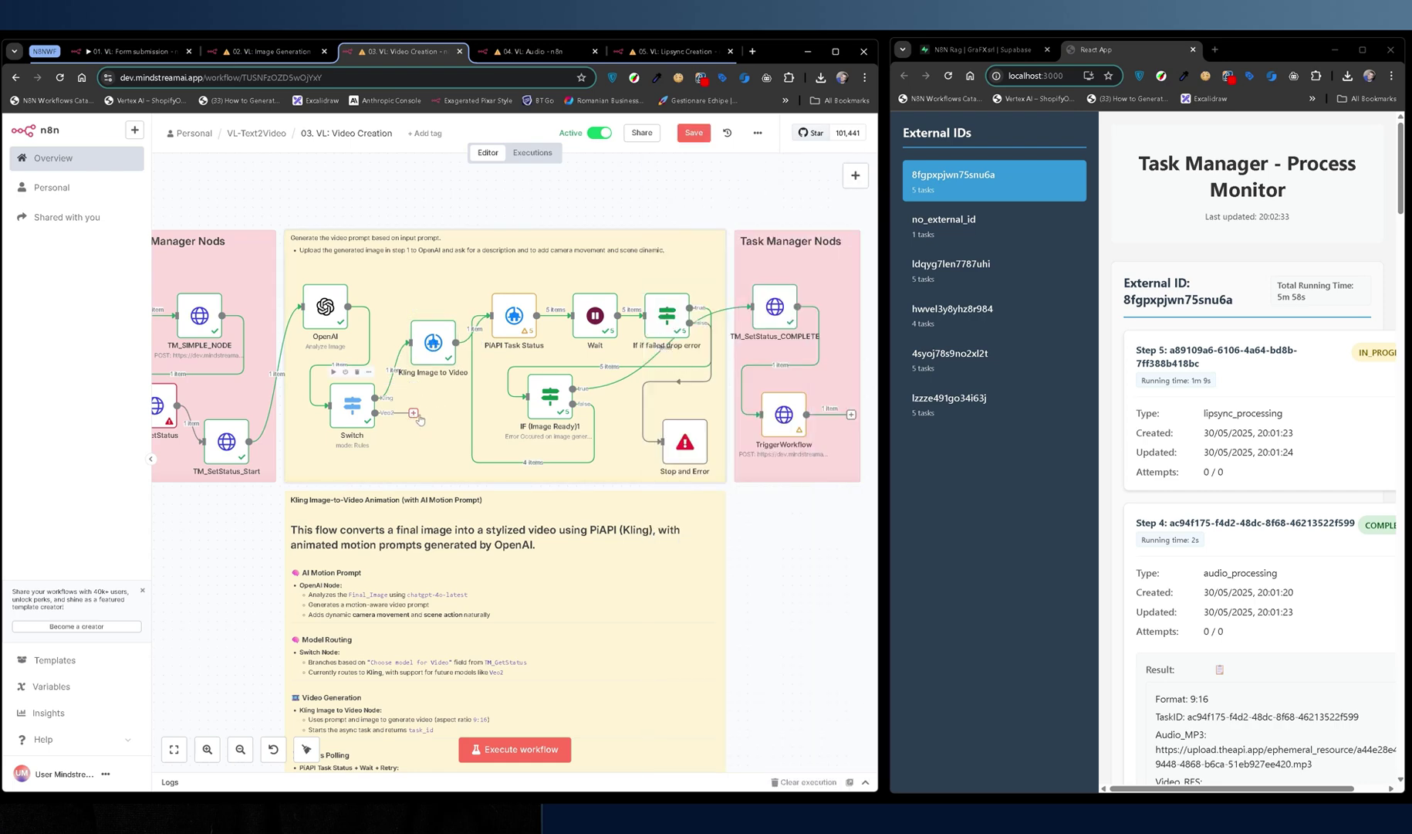
Switch to the 04. VL: Audio workflow, inspect the ElevenLabs text-to-speech node's parameters, and return to the canvas.
key(ctrl+Tab)
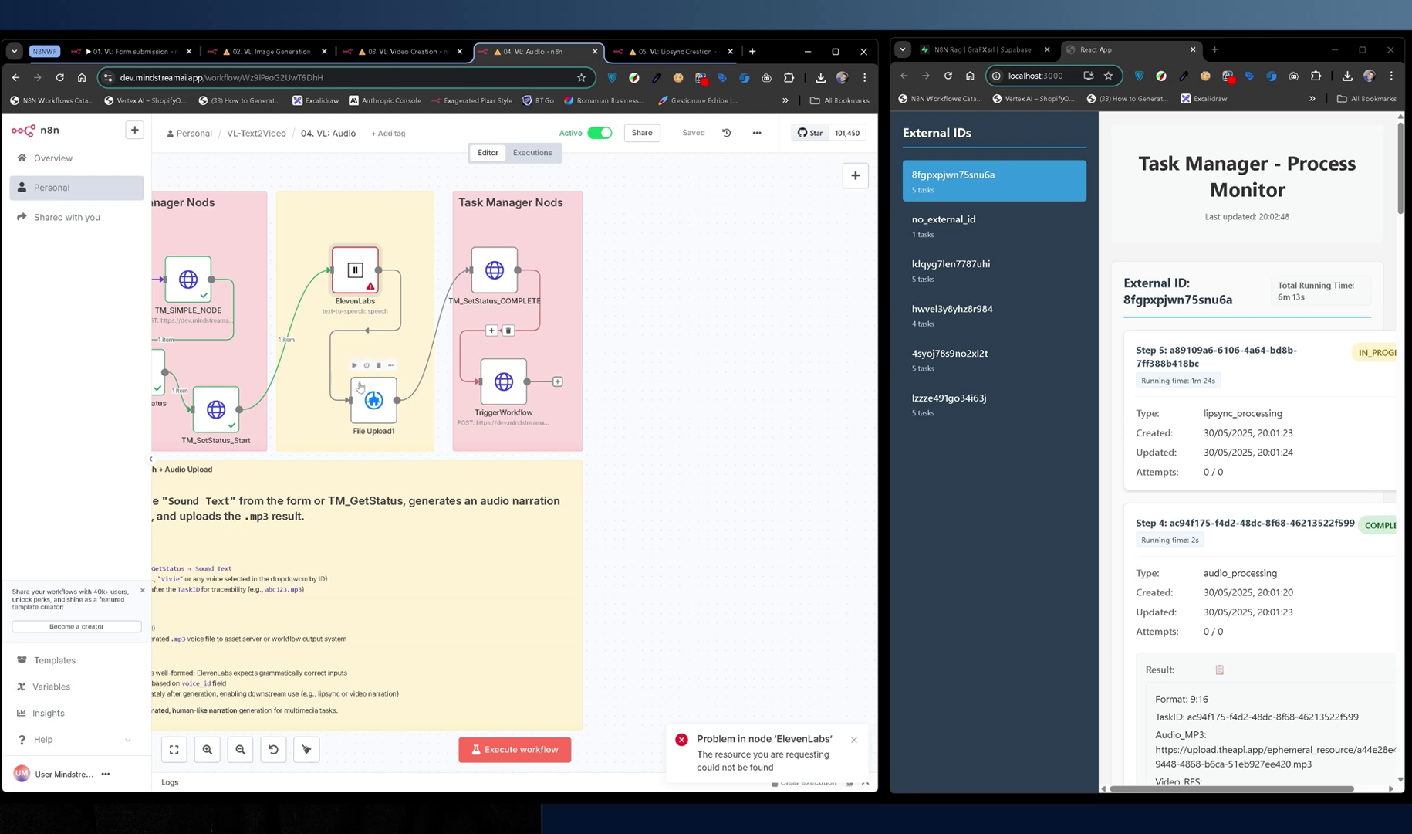
scroll(476, 273, left, 3)
scroll(476, 273, up, 1)
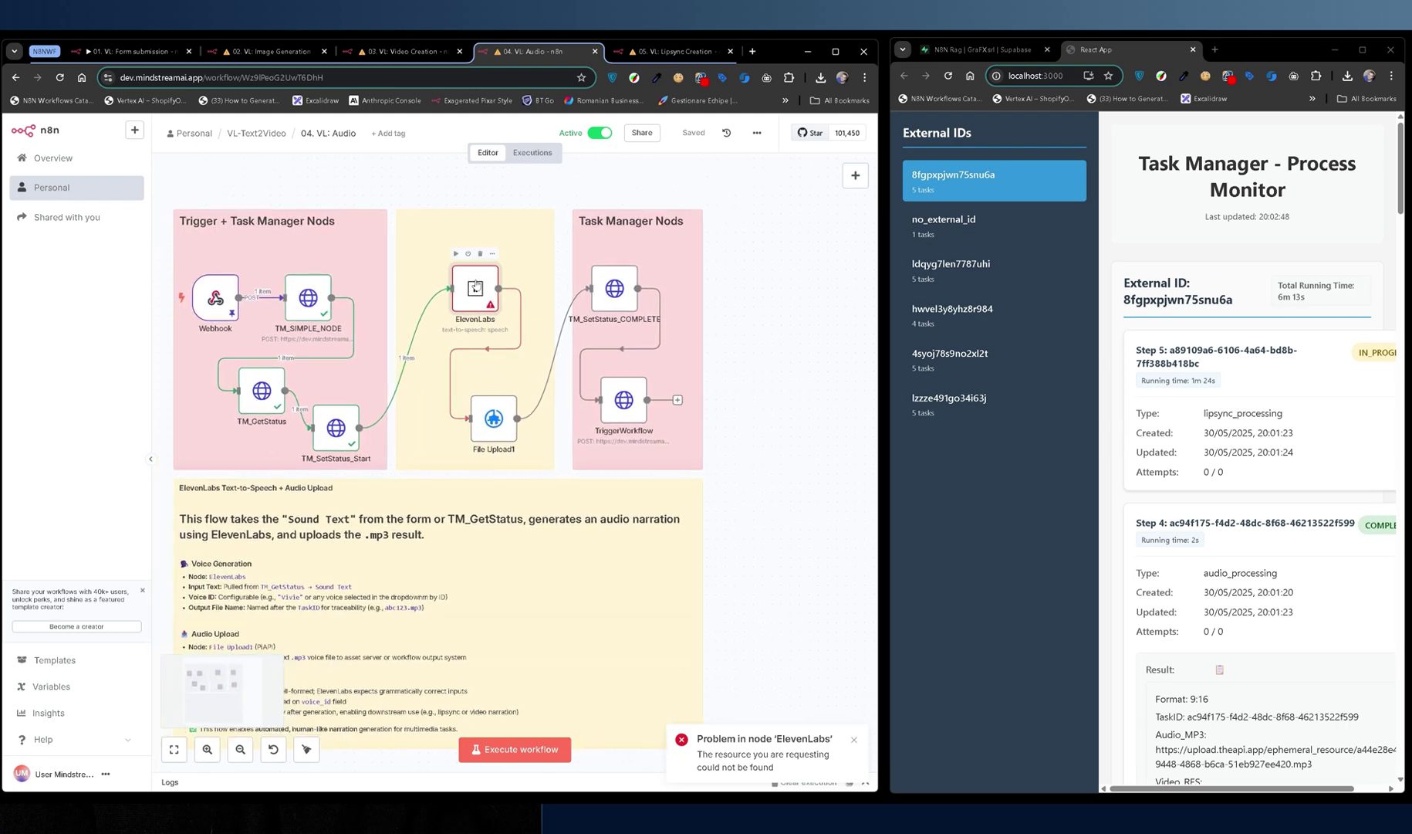
double_click(476, 288)
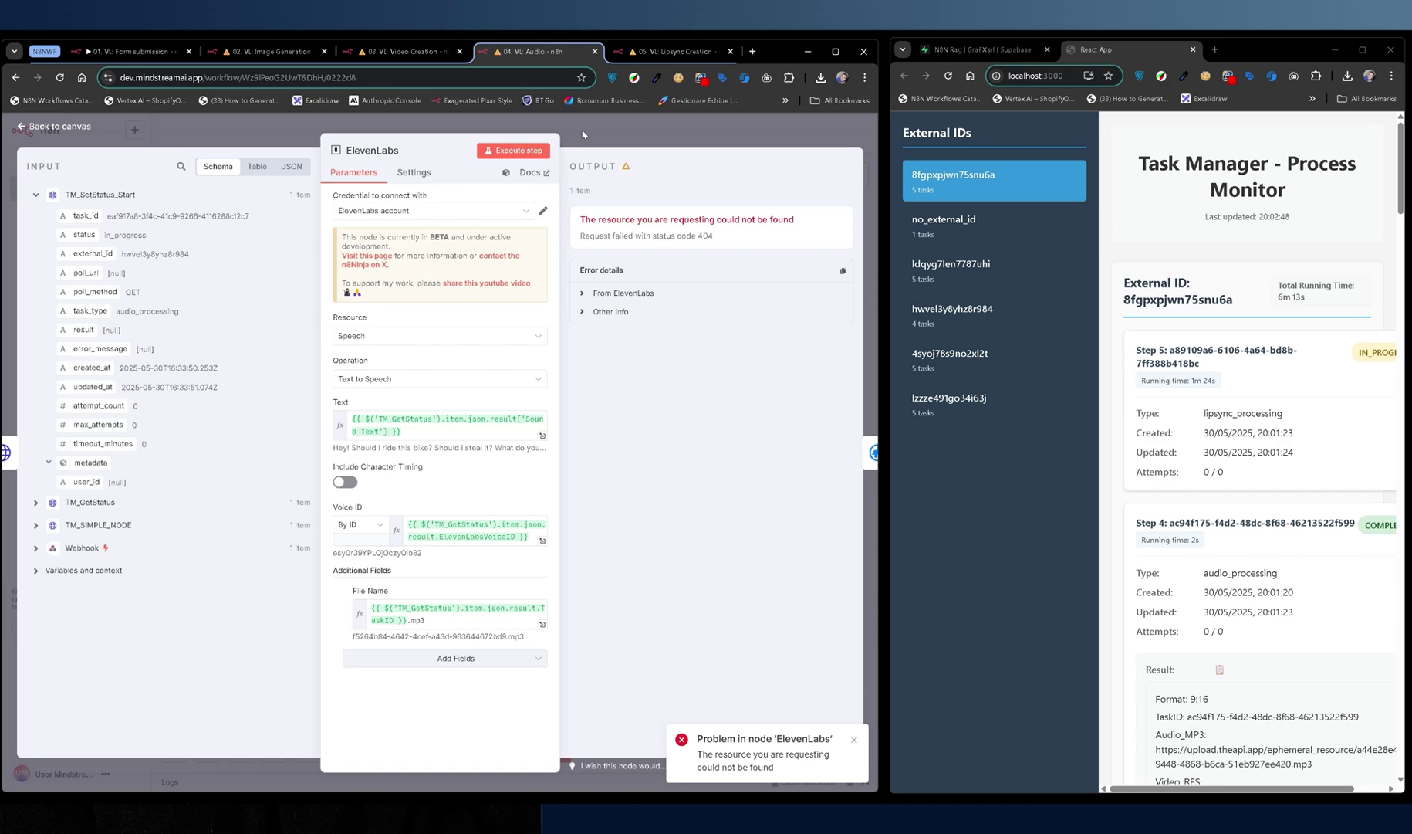
click(583, 134)
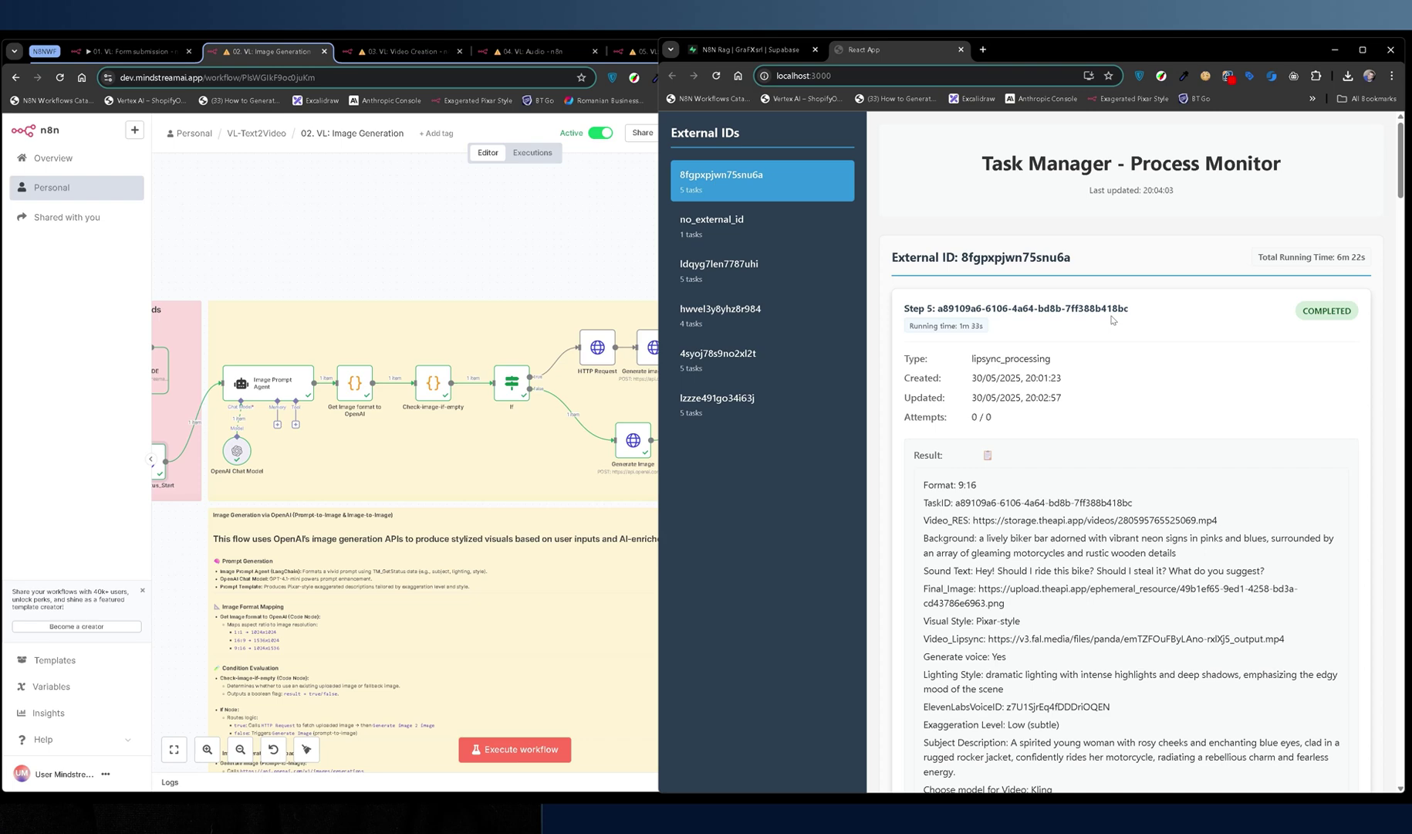
Check the Step 5 lipsync_processing result in the Process Monitor, and browse external IDs ldqyg7len7787uhi, hwvel3y8yhz8r984 and 4syoj78s9no2xl2t.
scroll(1140, 304, down, 2)
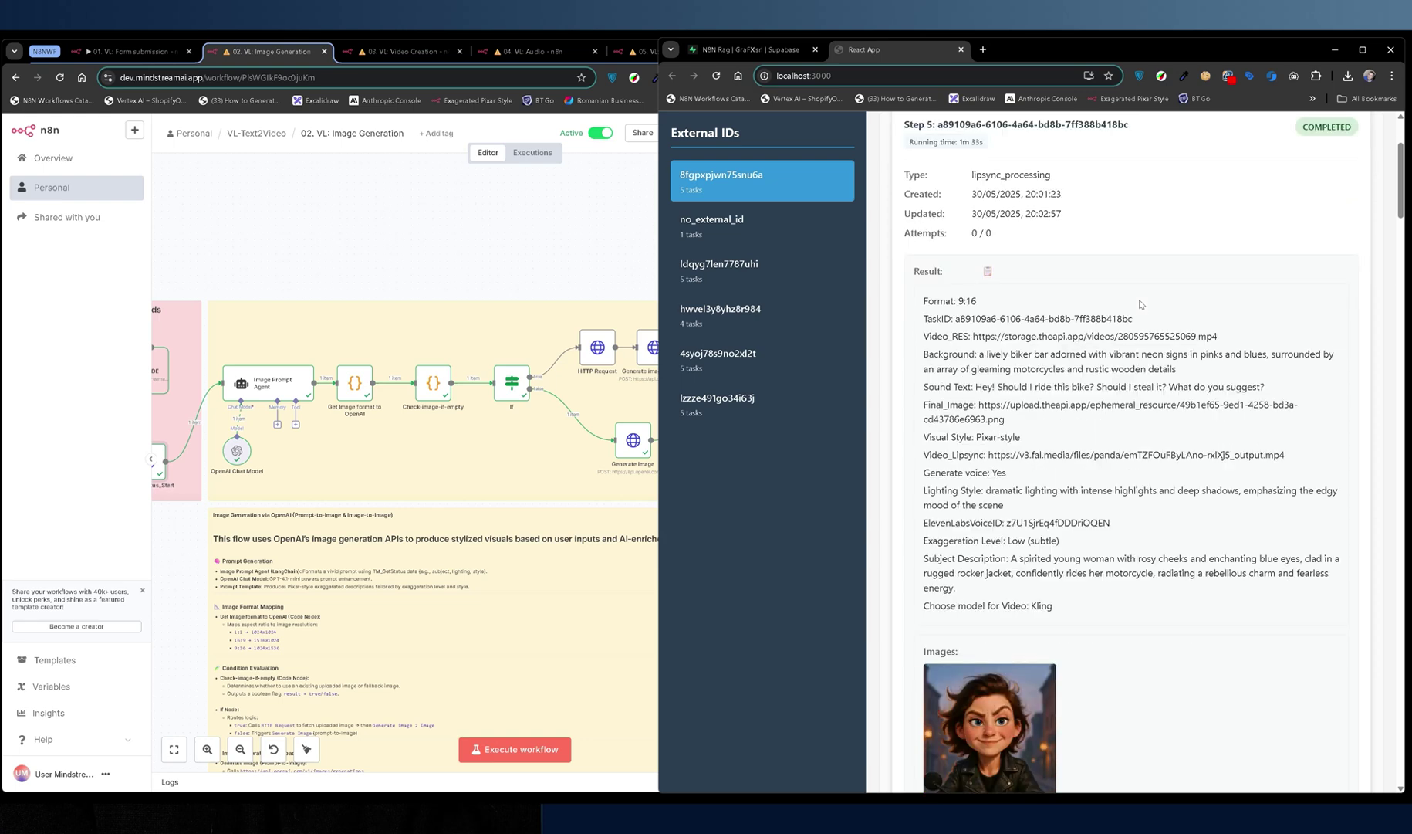
click(748, 262)
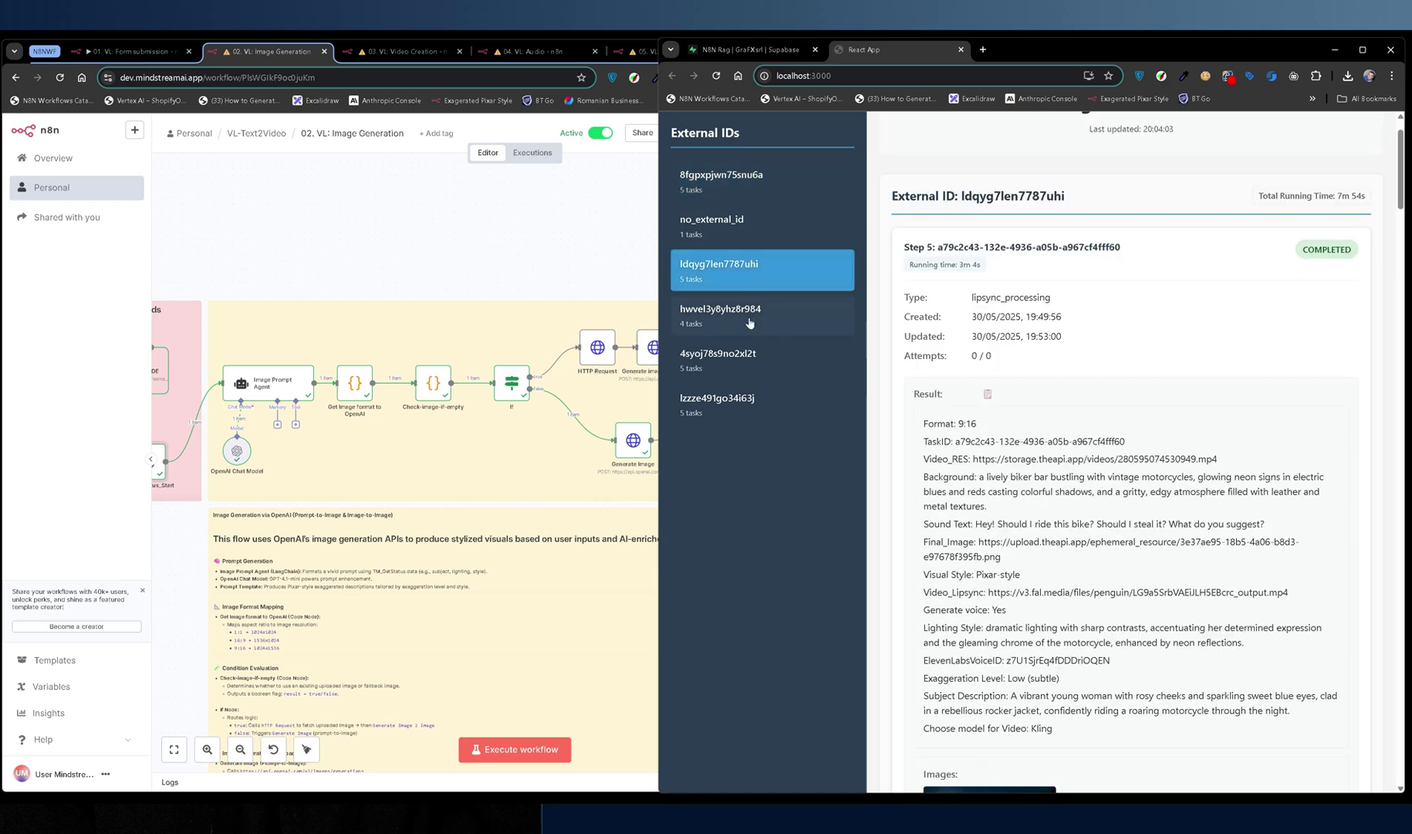
click(748, 328)
click(748, 355)
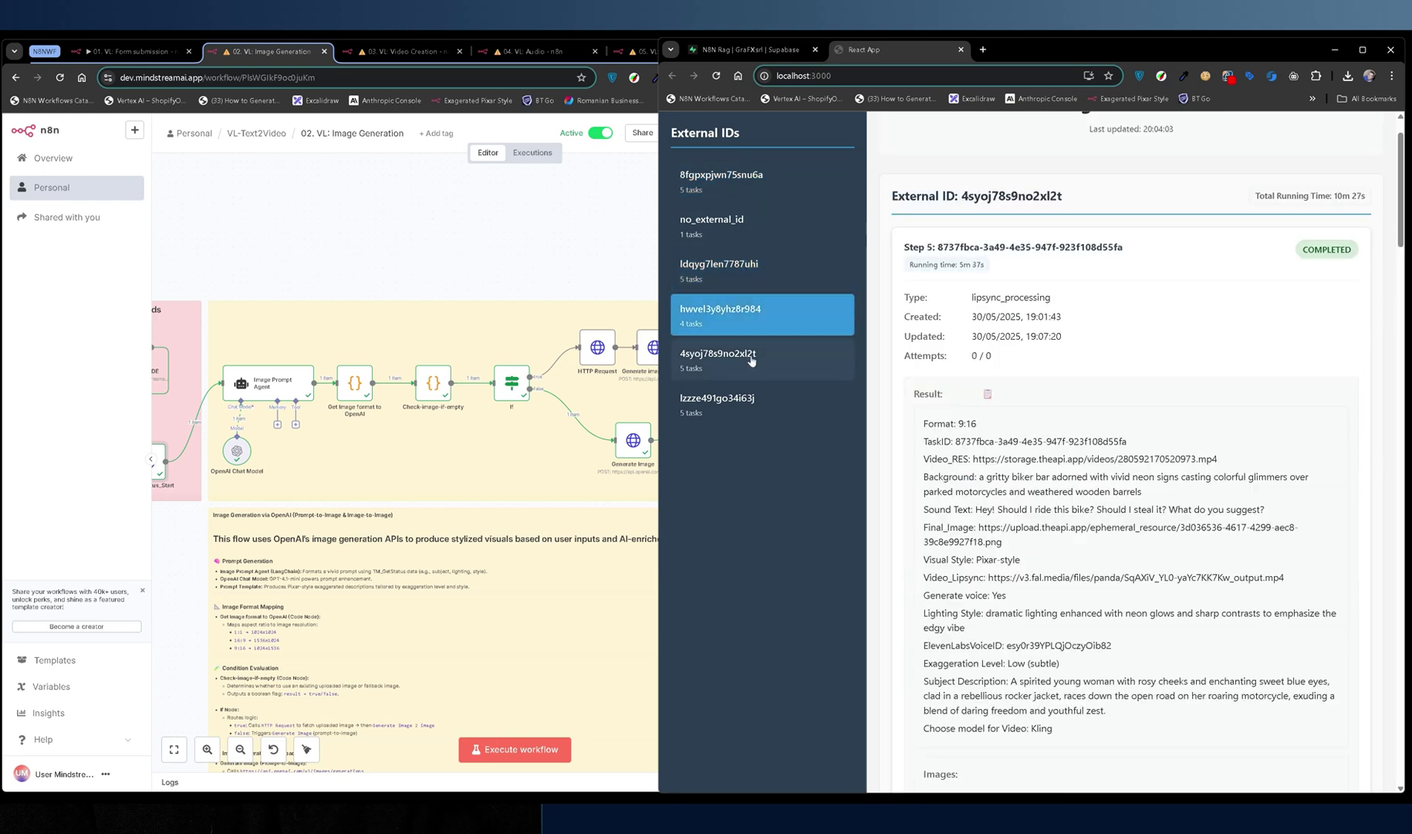
Reopen external ID 8fgpxpjwn75snu6a, review its lipsync, audio and video processing results, and return to the top of the list.
click(756, 181)
scroll(1015, 291, down, 15)
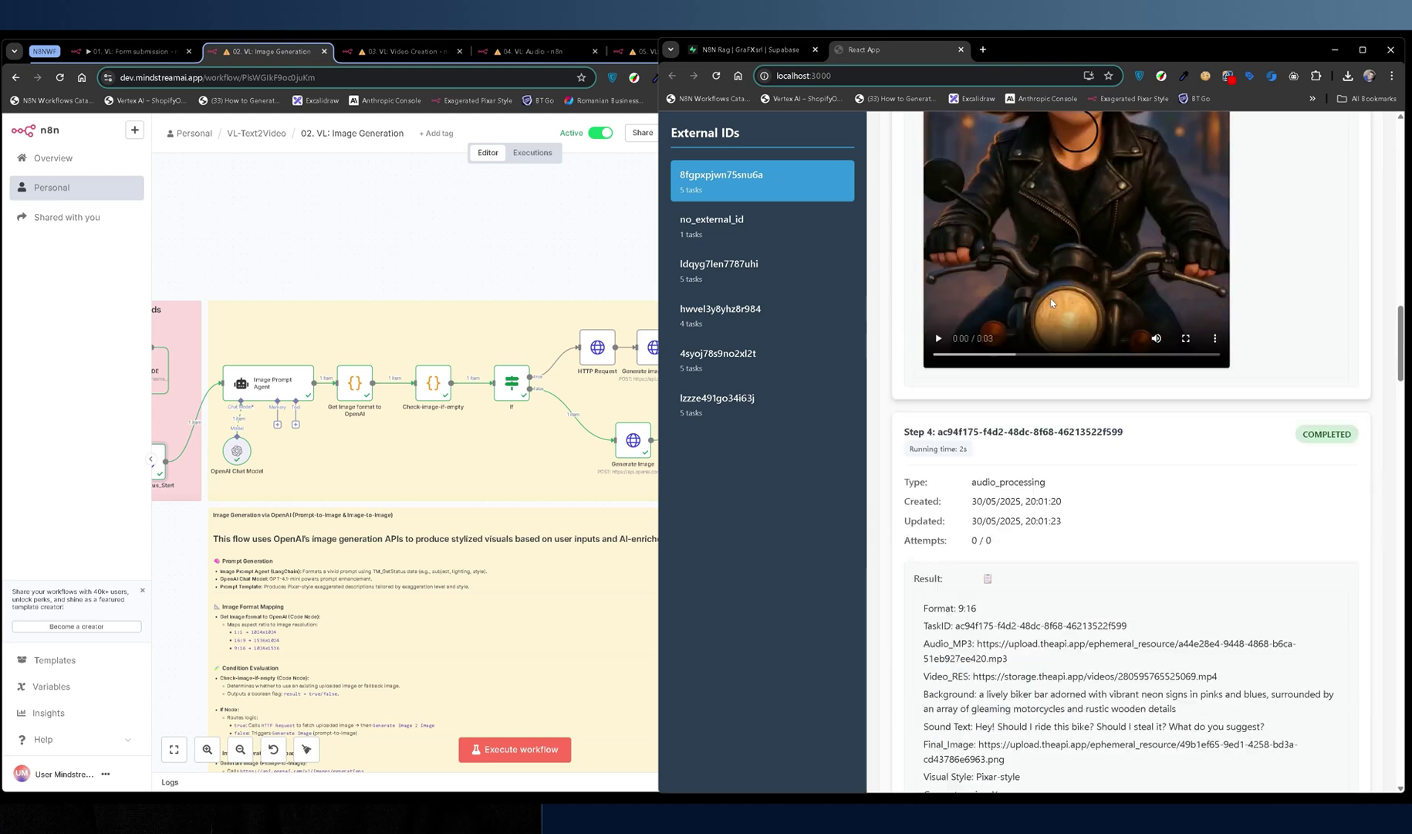
scroll(1052, 304, down, 20)
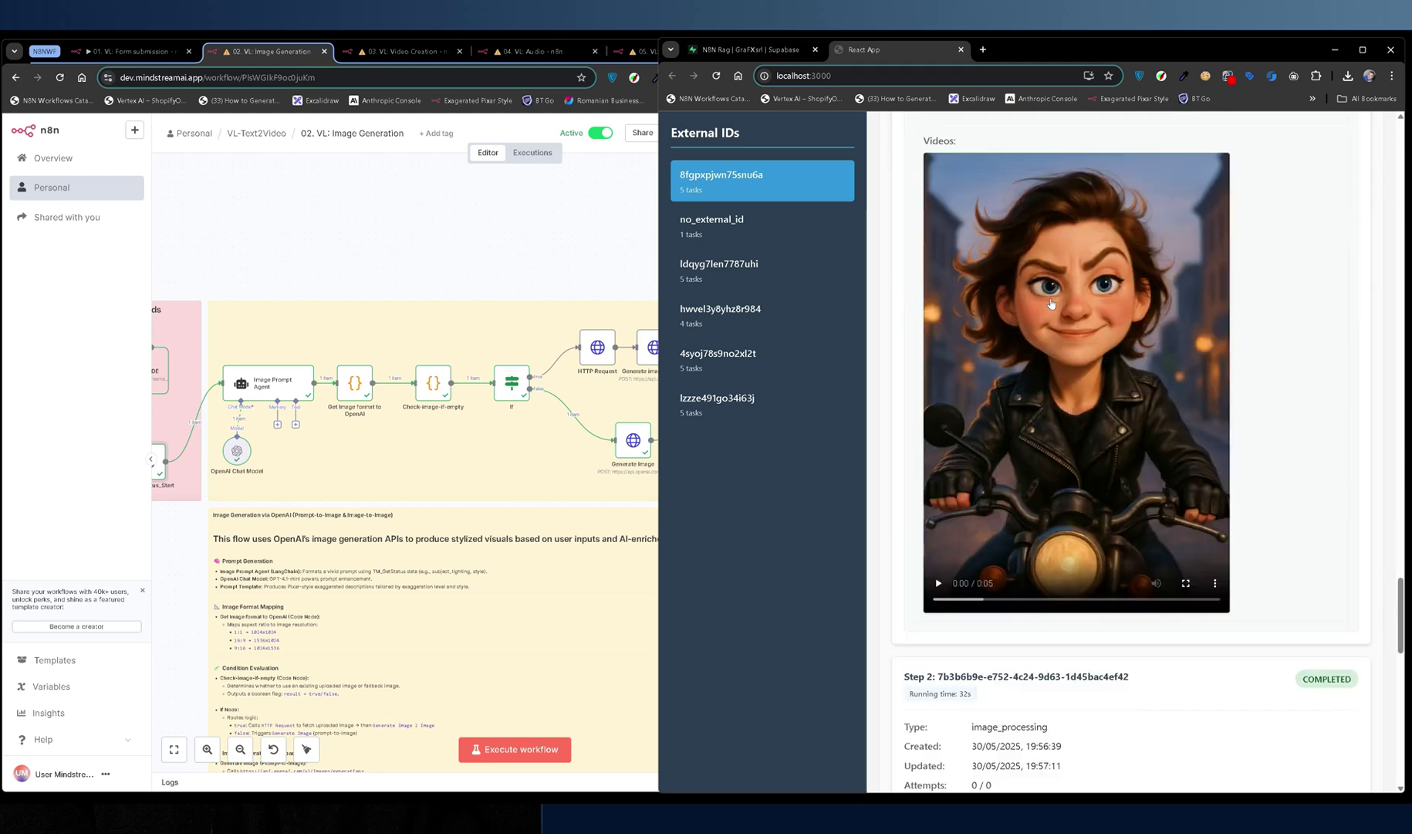
scroll(1052, 303, up, 20)
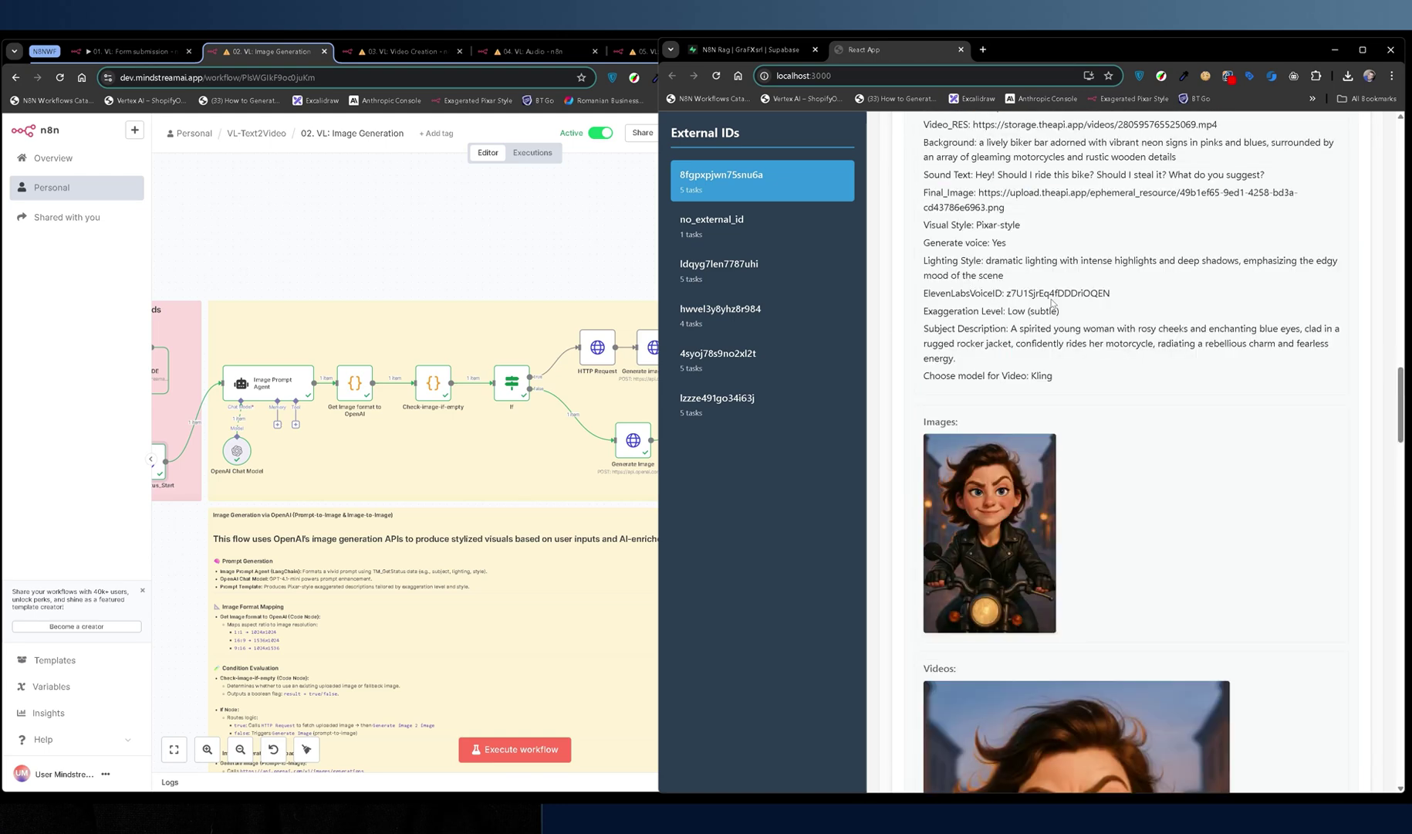
scroll(1052, 304, up, 10)
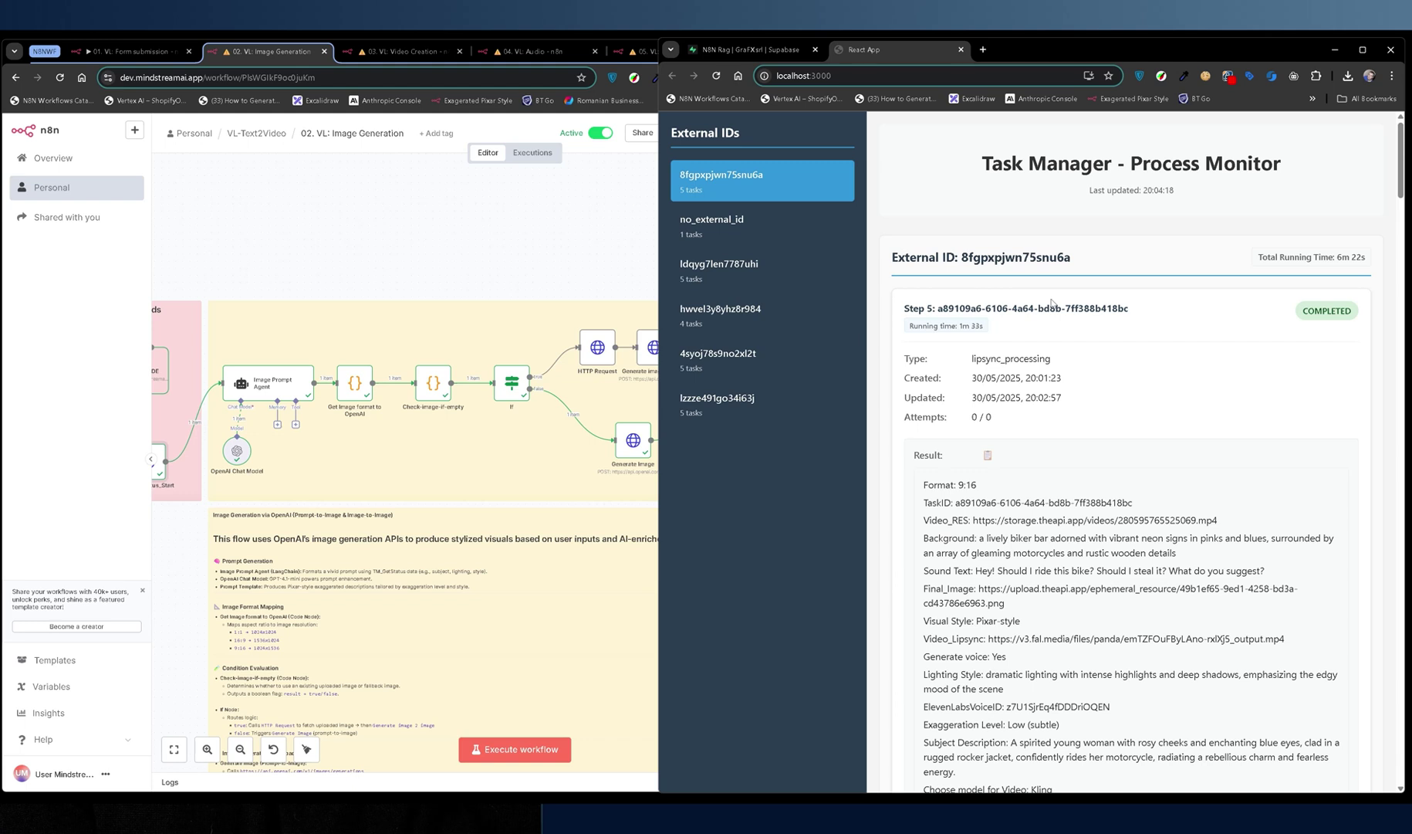